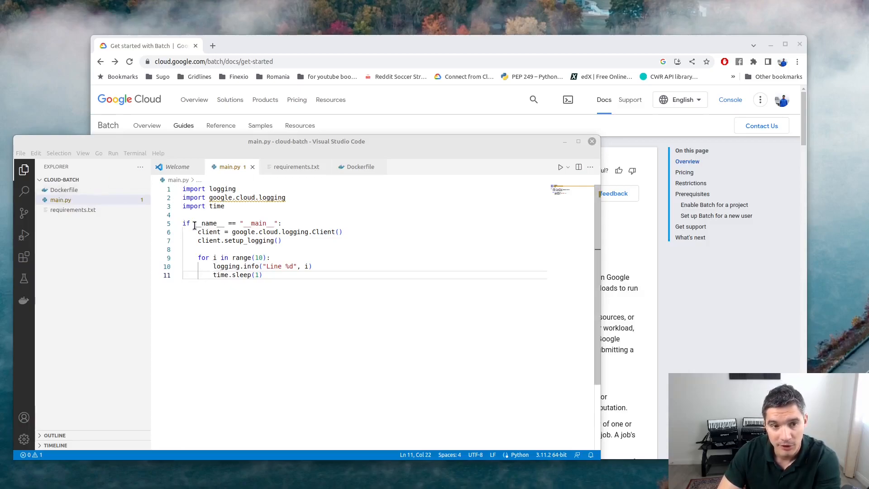
Highlight the logging client creation line and the time.sleep(1) line in main.py.
left_click_drag(196, 232, 363, 231)
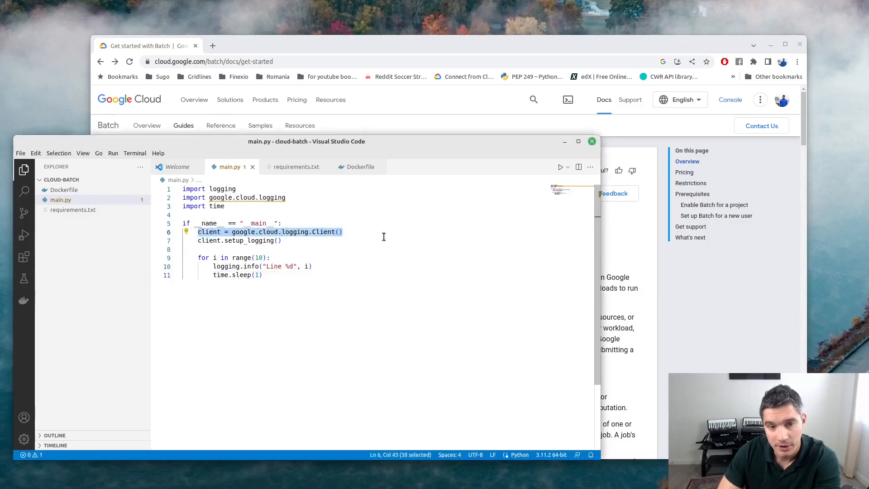
left_click(319, 248)
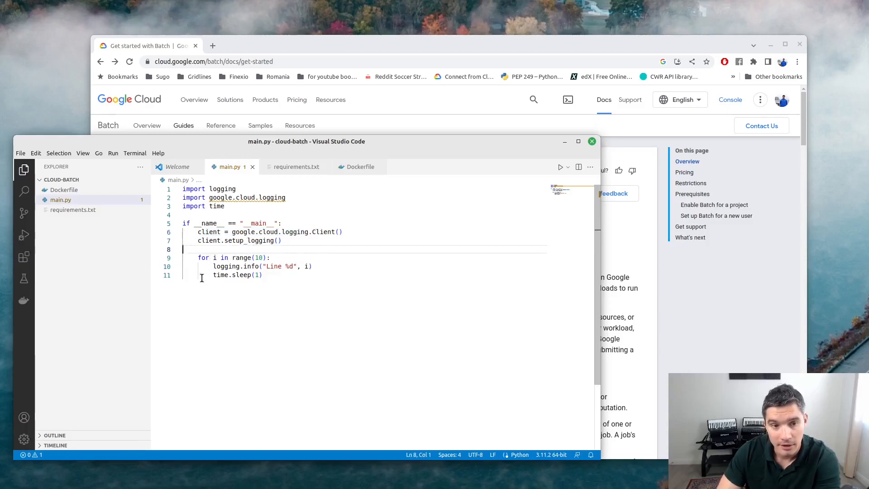
left_click_drag(213, 274, 295, 278)
left_click(294, 277)
Create a Venv environment on Python 3.11.2 that installs requirements.txt, then view the Dockerfile.
left_click(72, 210)
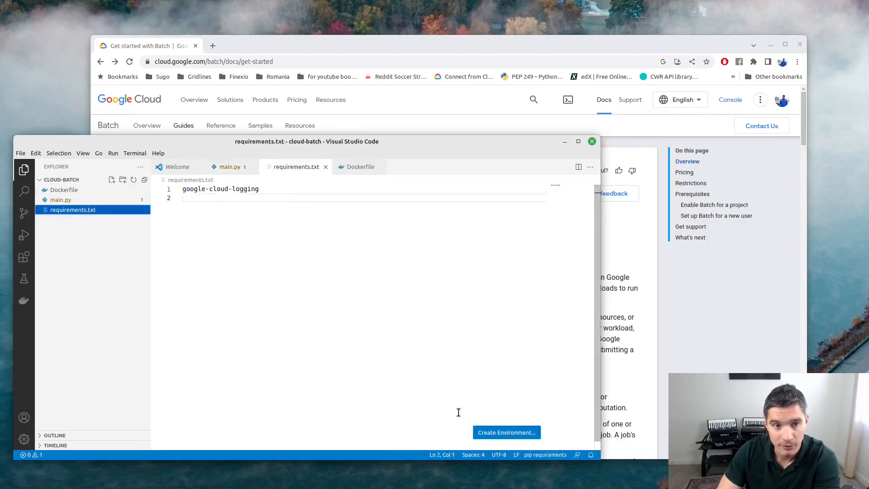
left_click(505, 434)
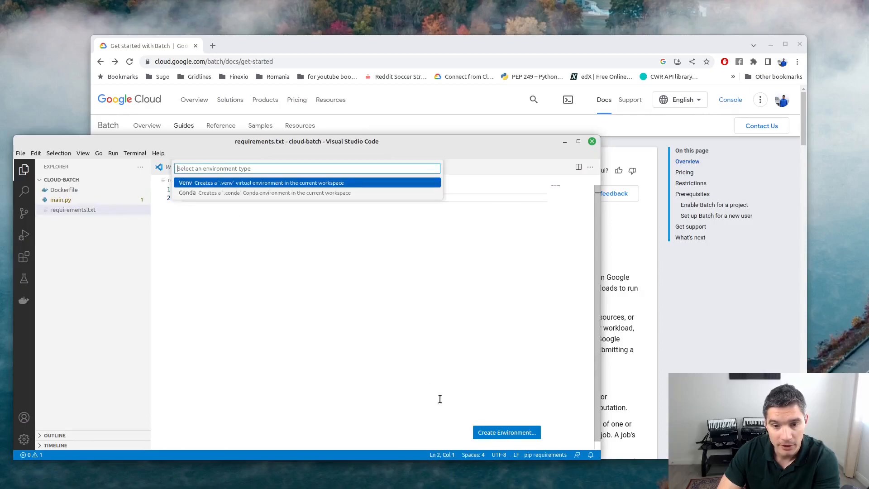
left_click(233, 183)
left_click(239, 205)
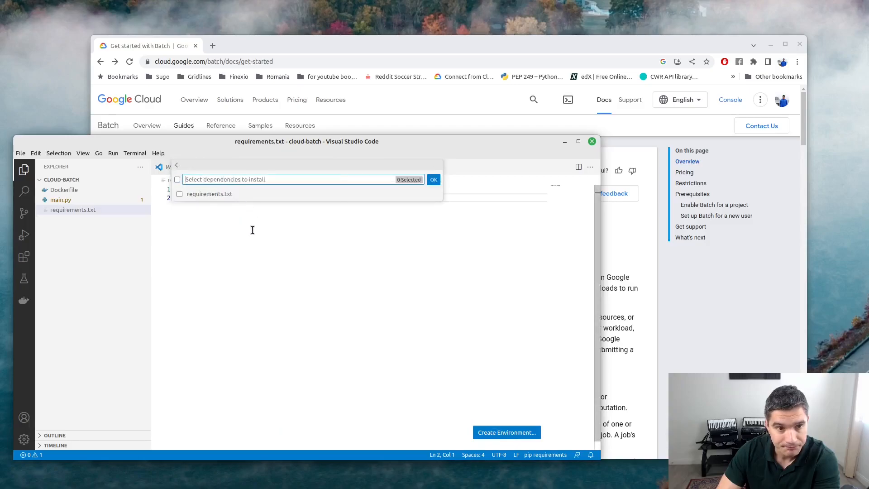
left_click(180, 194)
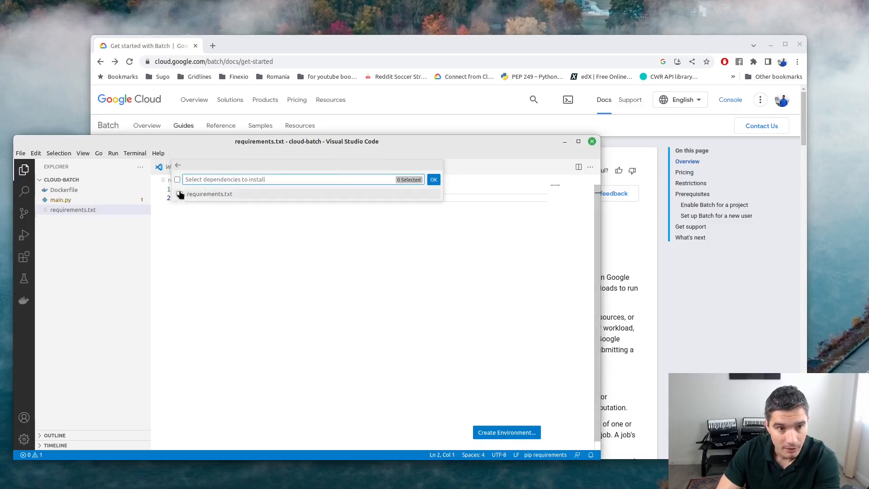
left_click(433, 180)
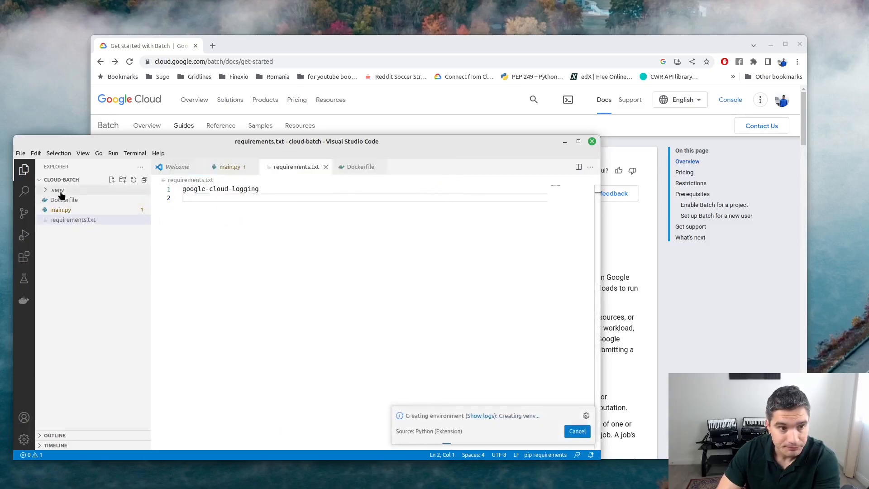
left_click(66, 200)
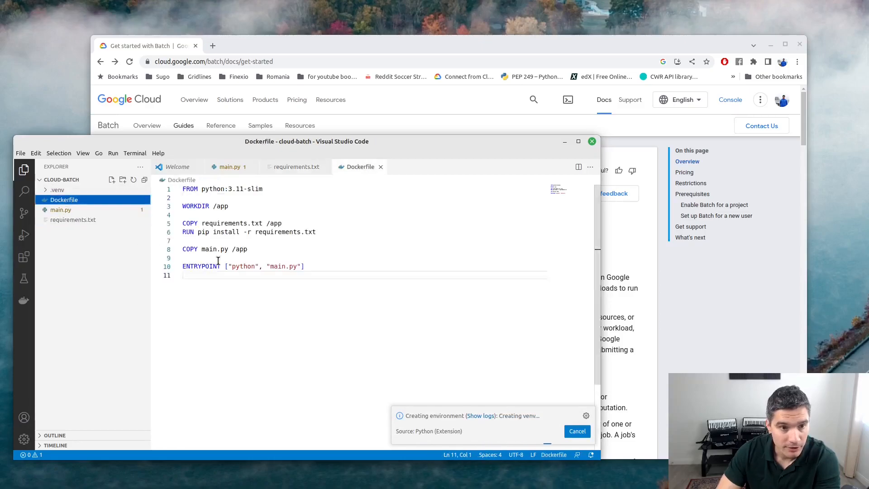
Highlight the Dockerfile's base image, pip install, main.py copy and ENTRYPOINT lines, then switch to the Batch docs.
left_click_drag(186, 189, 272, 189)
left_click(319, 215)
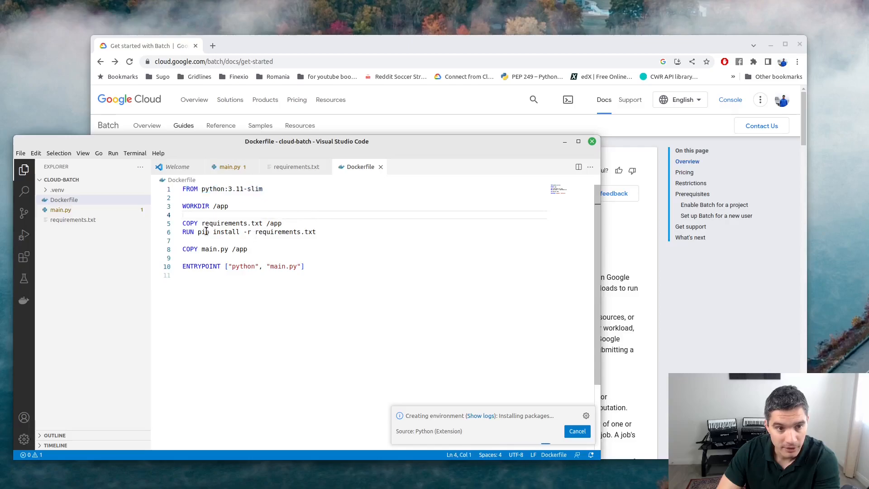
left_click_drag(198, 233, 316, 233)
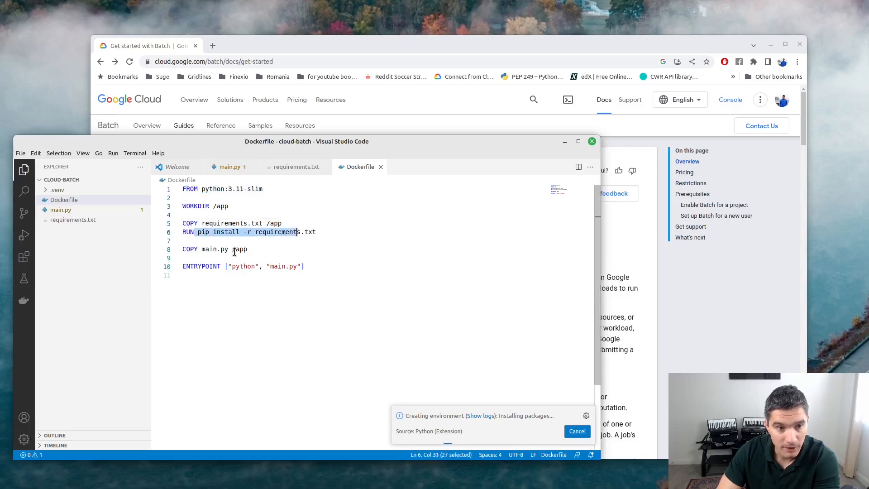
left_click(235, 250)
left_click_drag(195, 249, 246, 249)
left_click(186, 274)
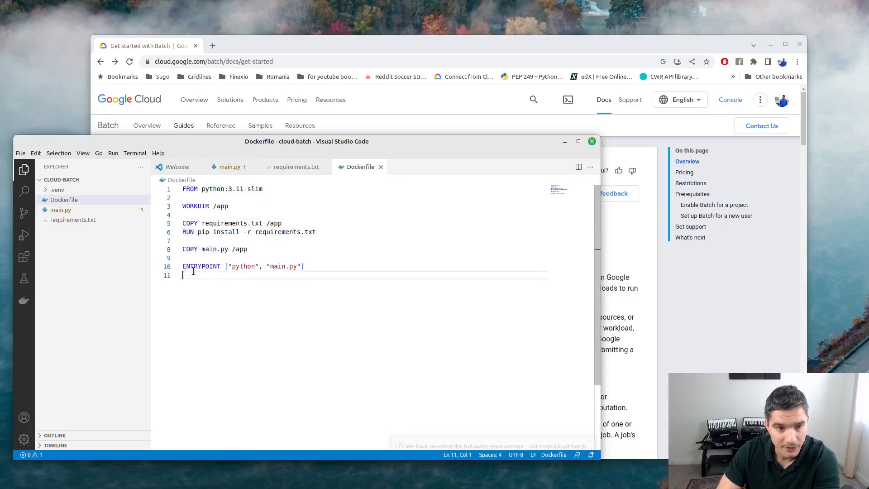
left_click_drag(201, 266, 282, 266)
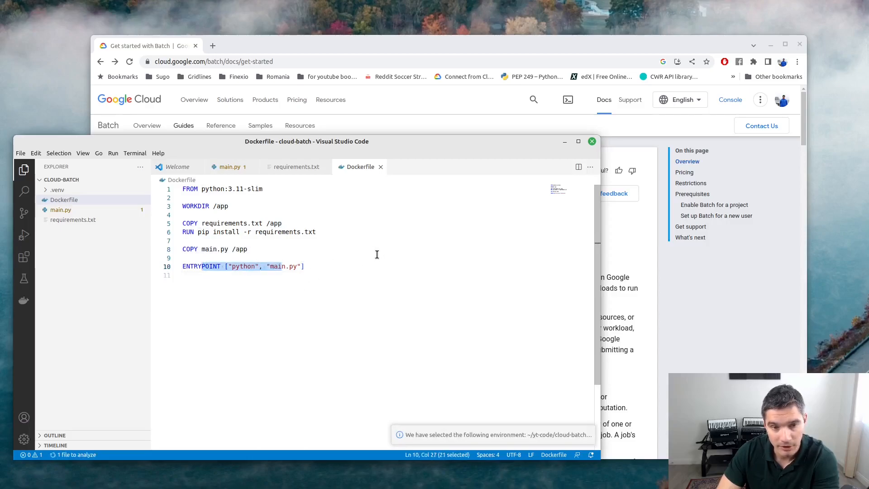
left_click(279, 297)
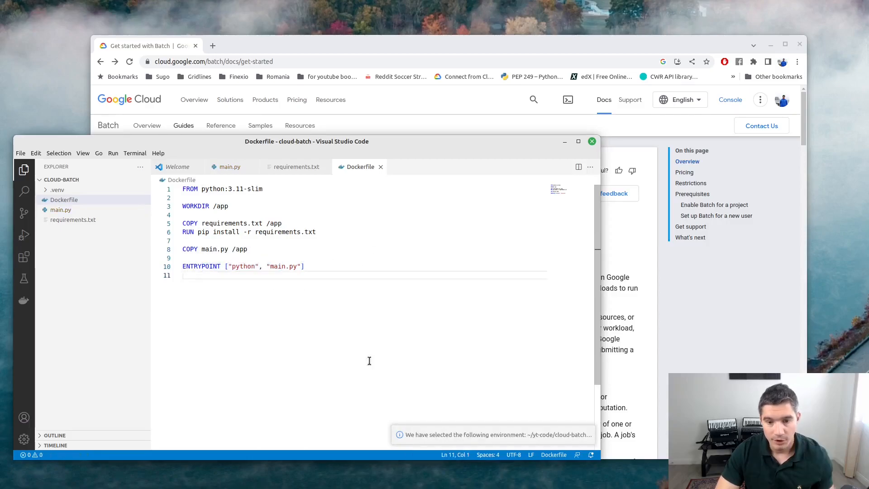
left_click(247, 45)
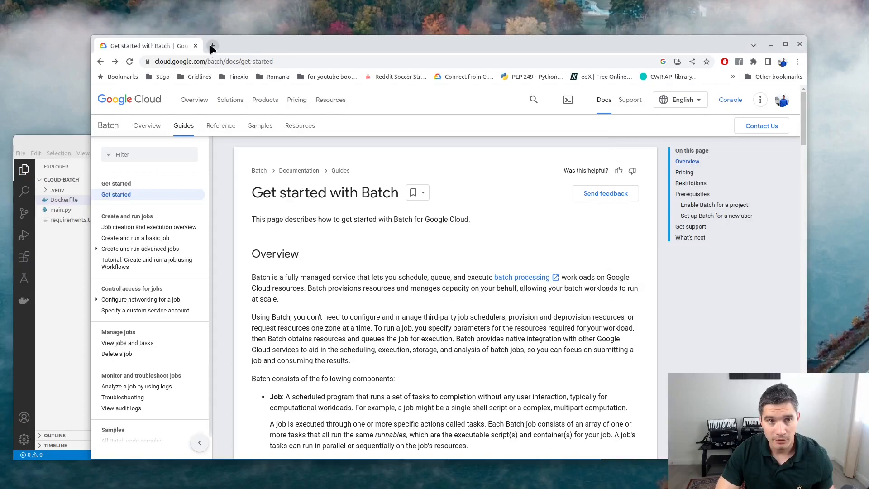
Go to the Google Cloud console in a new browser tab.
left_click(212, 46)
type("conso")
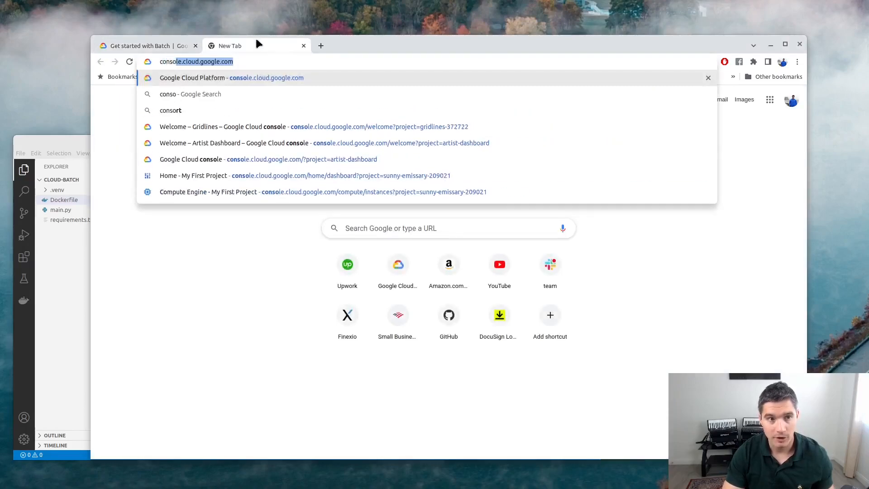
key("Return")
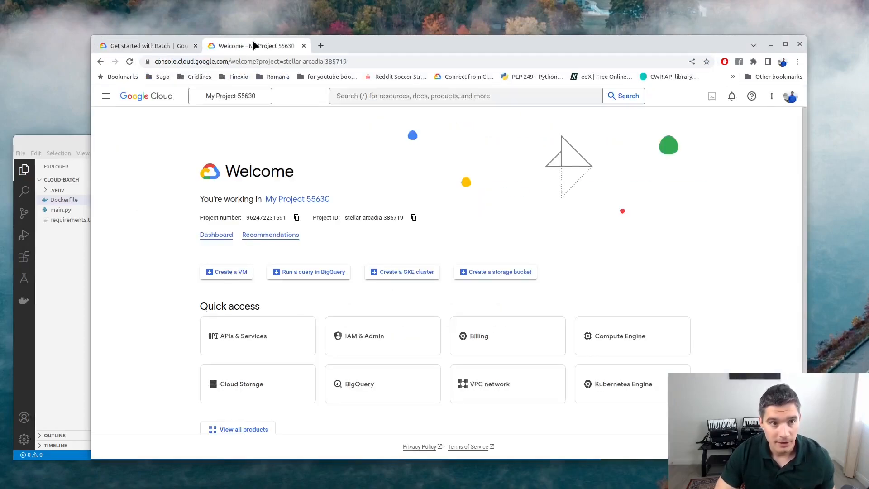
Create a new project, keeping the default name My Project 46455.
left_click(265, 96)
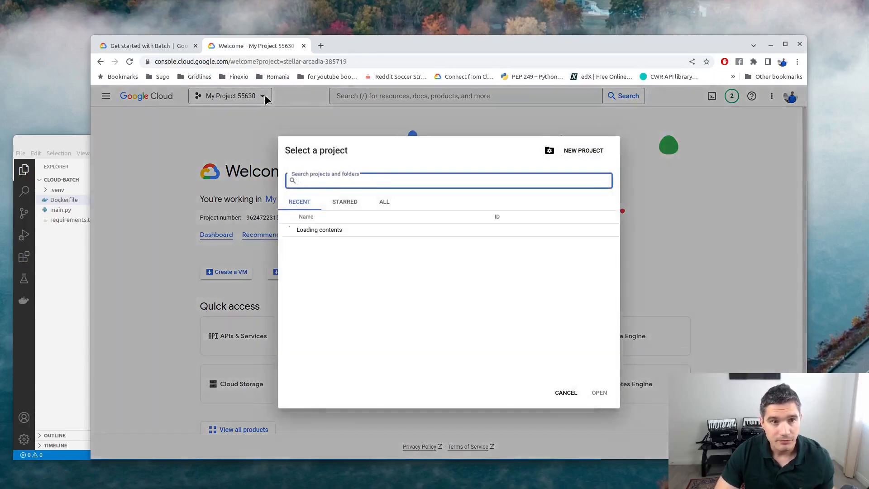
left_click(582, 150)
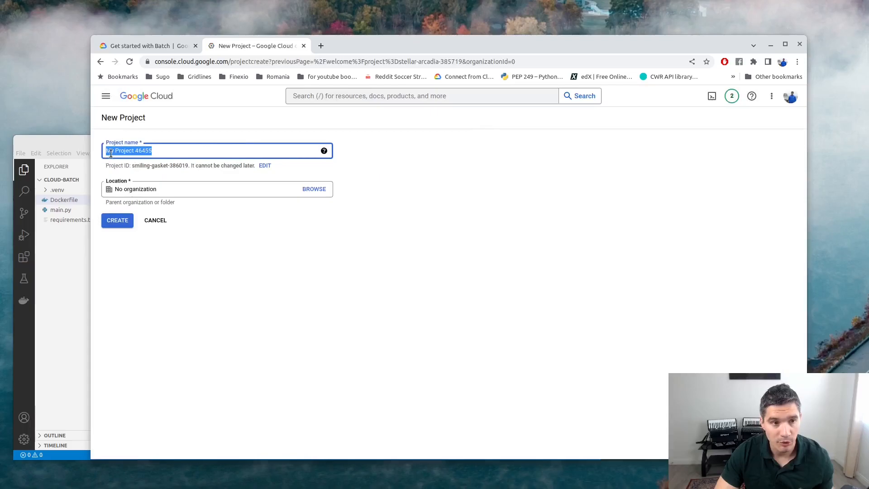
left_click(163, 151)
left_click_drag(110, 150, 190, 168)
left_click(172, 169)
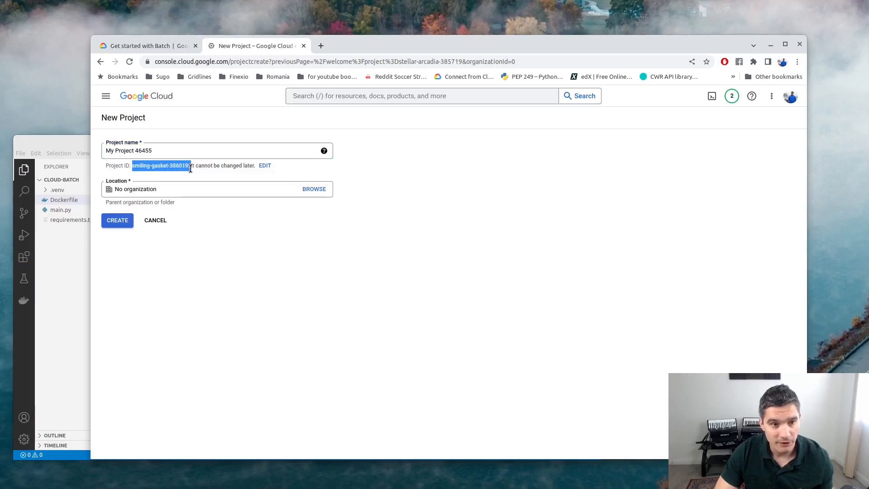
left_click(117, 220)
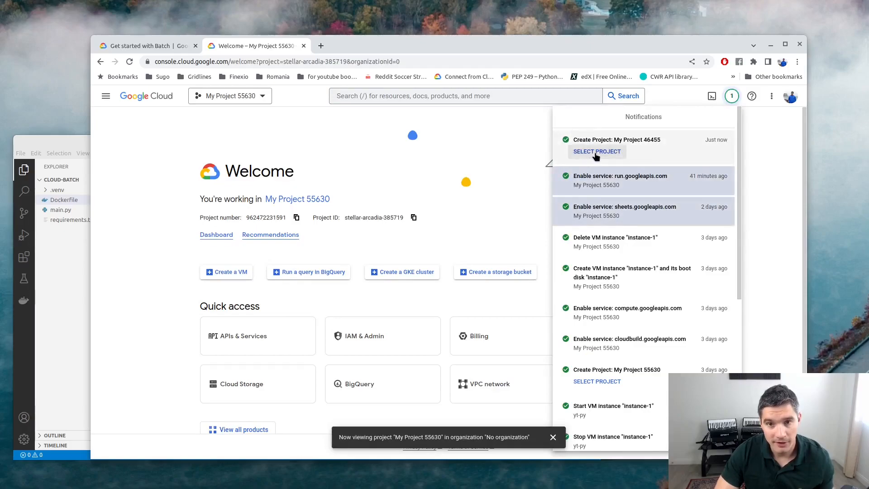
Switch to My Project 46455 and show the billing account's management page with its linked projects.
left_click(596, 152)
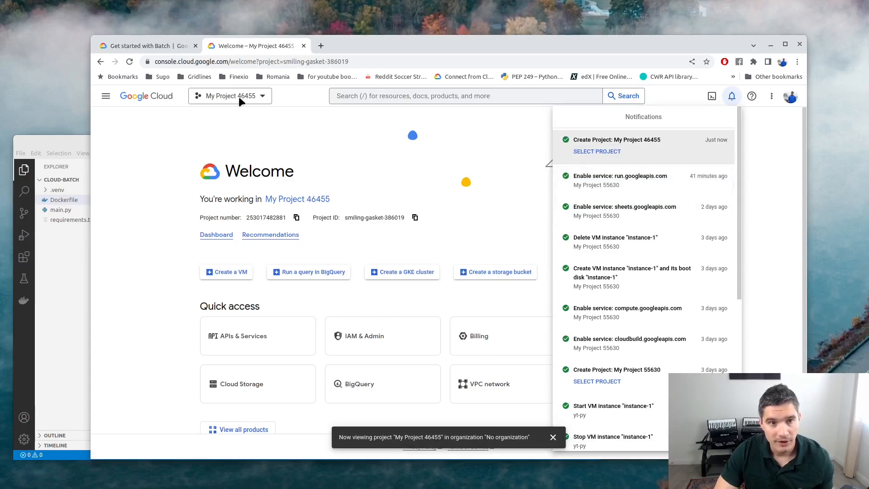
left_click(339, 123)
left_click(369, 95)
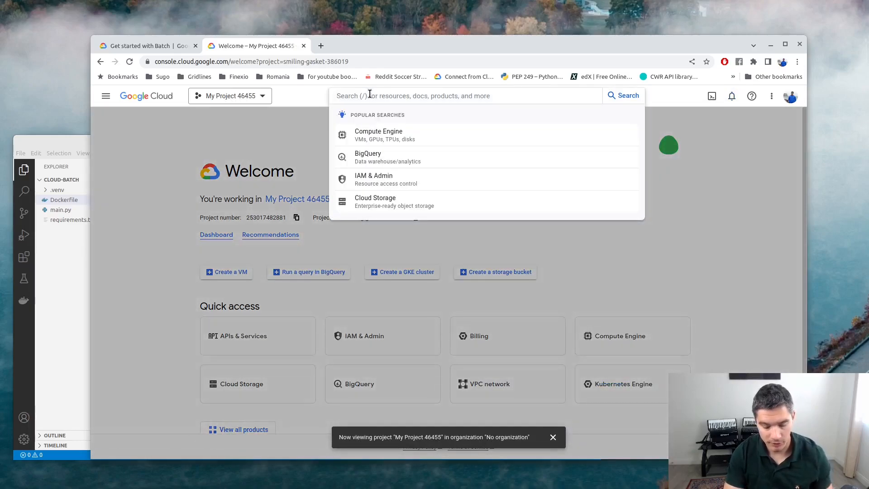
type("billin")
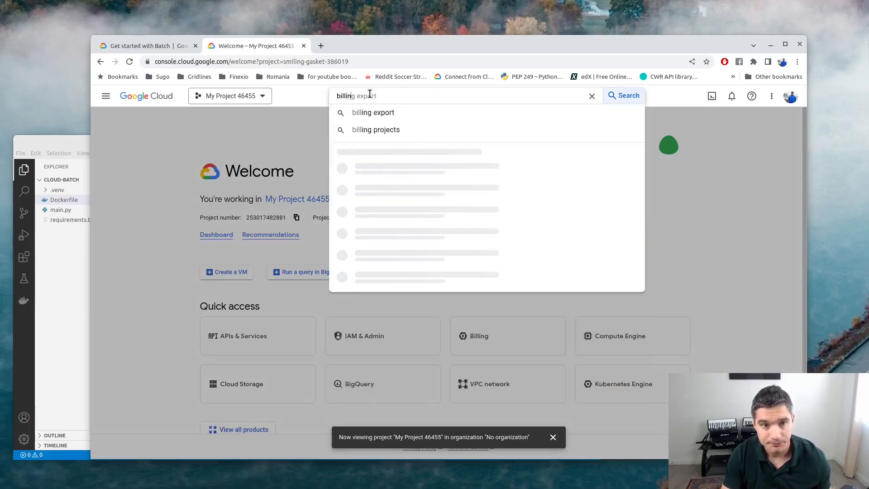
type("g accounts")
key("Down")
key("Return")
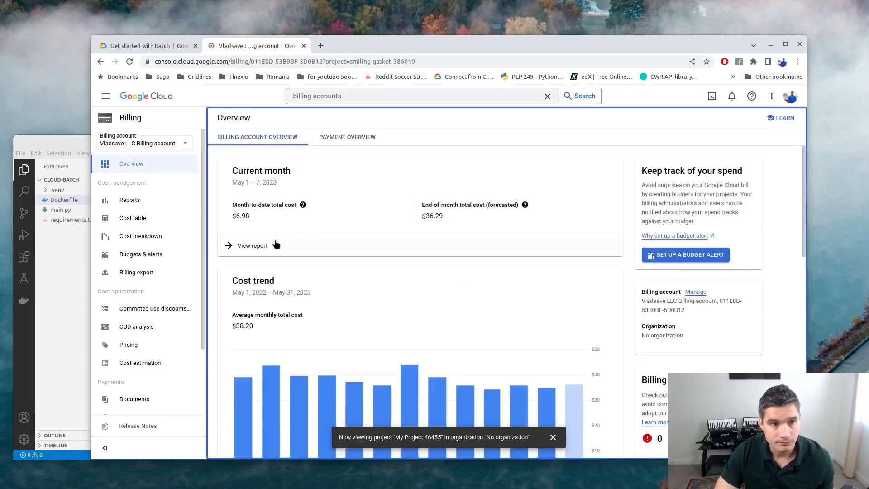
scroll(148, 323, "down", 2)
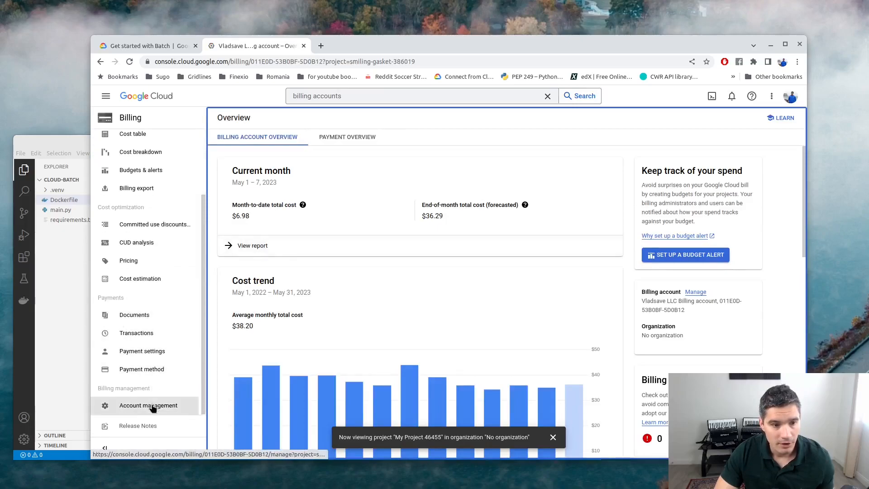
left_click(138, 409)
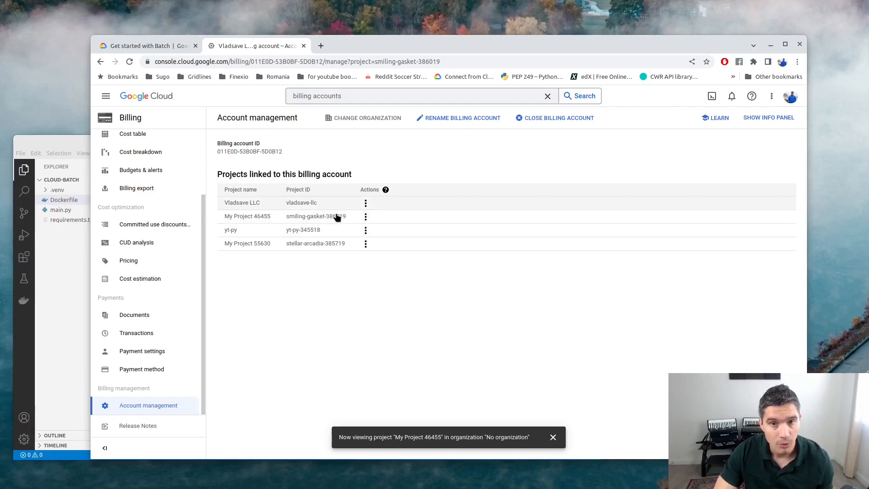
Find Container Registry through the console search and enable the Google Container Registry API.
left_click(548, 96)
type("container registry")
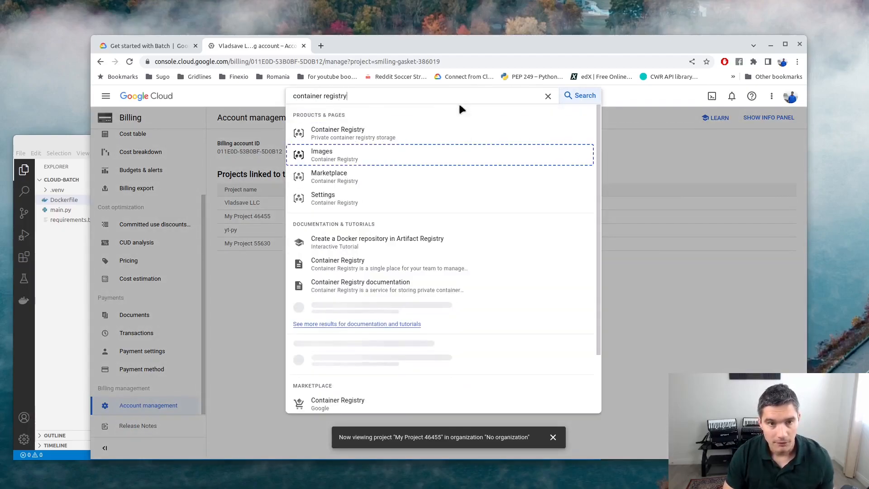
key("Return")
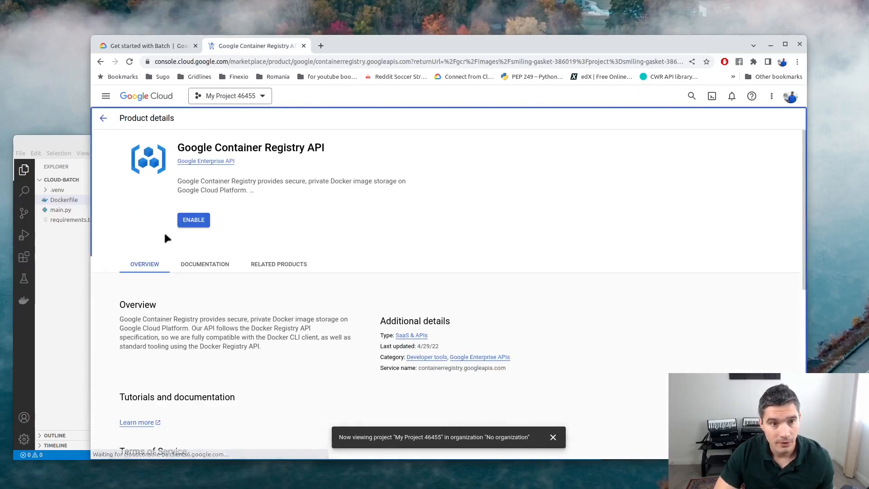
left_click(195, 220)
scroll(221, 217, "down", 1)
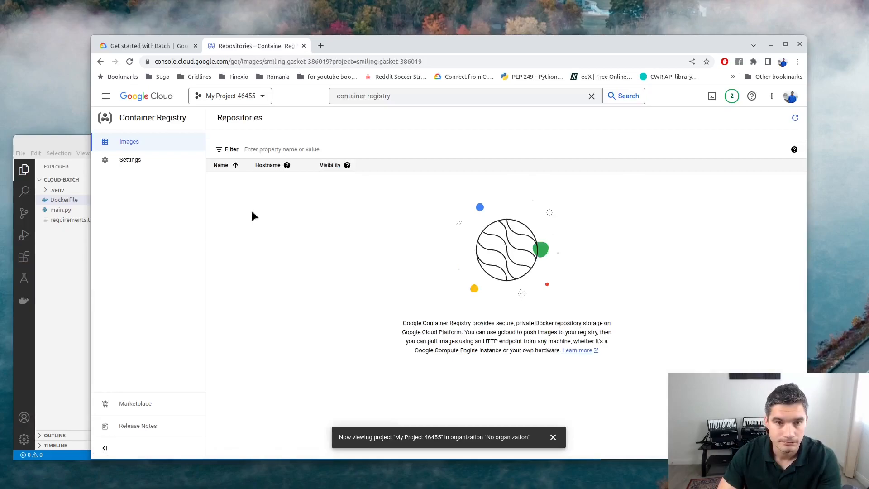
Go to the Compute Engine instances page and enable the Compute Engine API.
left_click(402, 98)
type("compute")
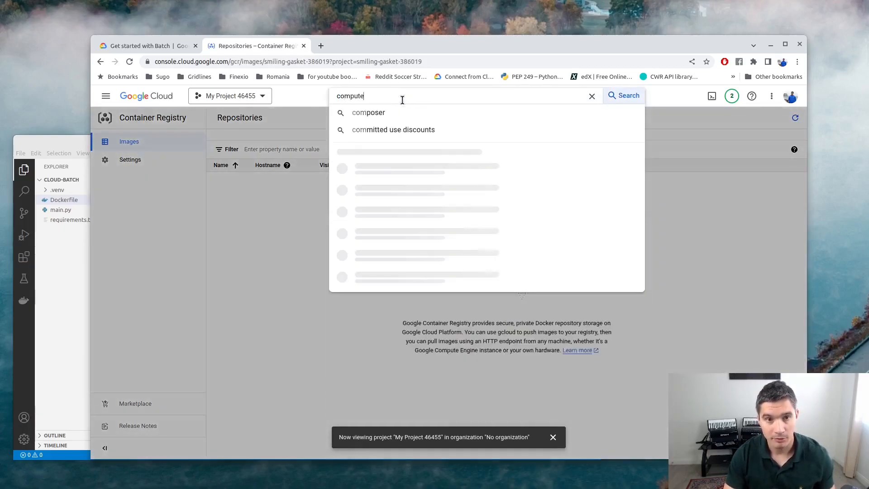
type(" engine")
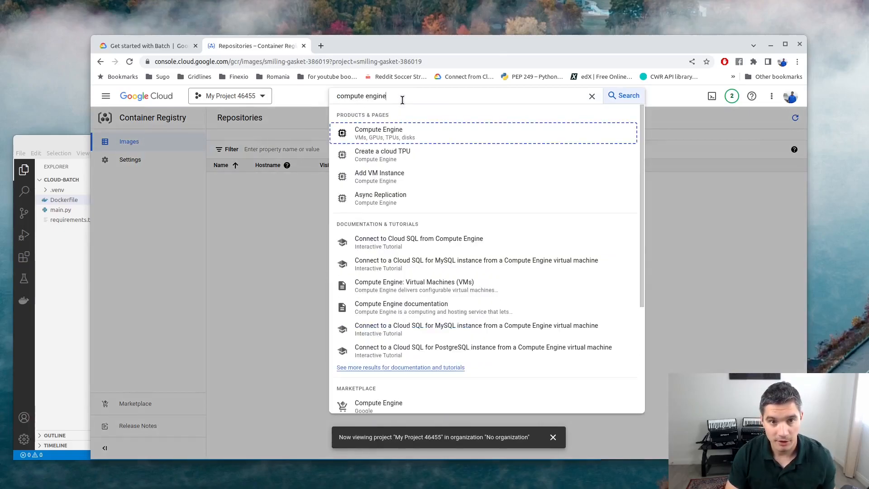
key("Return")
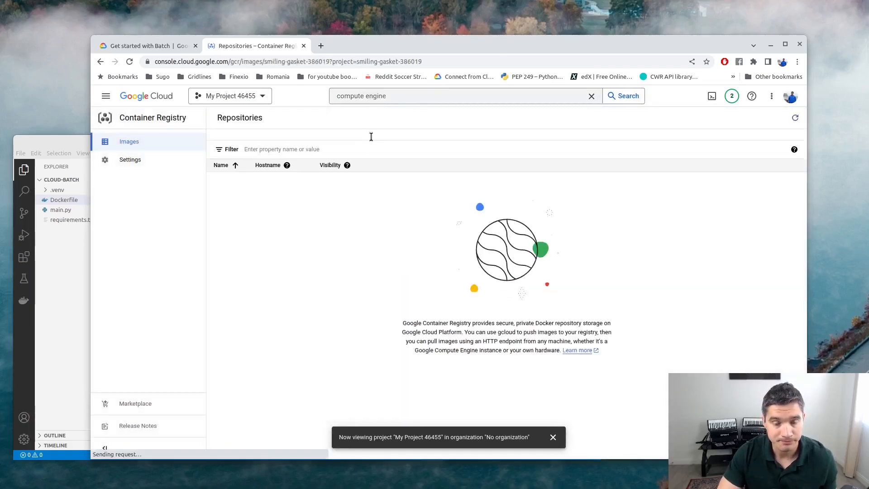
left_click(187, 212)
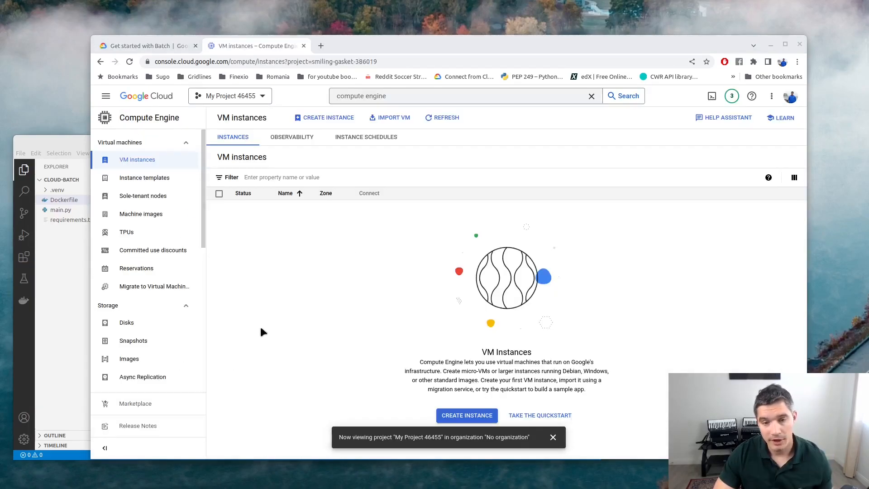
Find Batch through the console search and enable the Batch API.
left_click(390, 97)
type("batches")
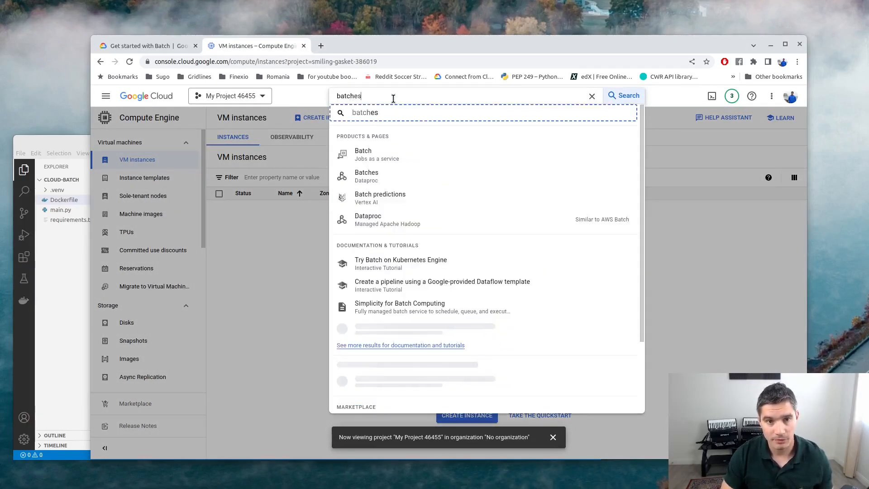
key("BackSpace")
key("BackSpace")
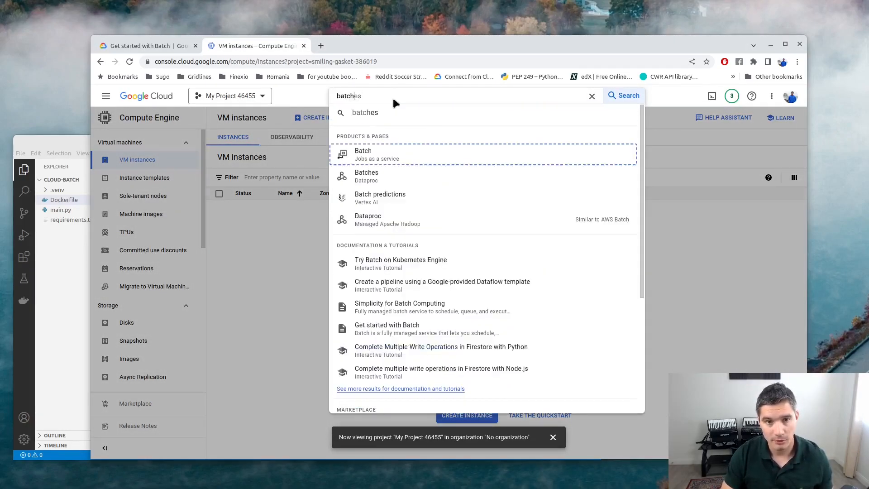
key("Return")
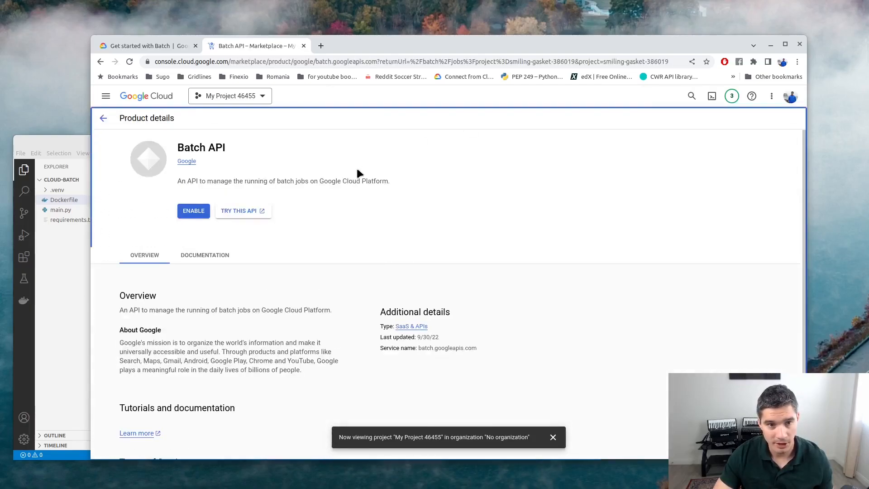
left_click(194, 214)
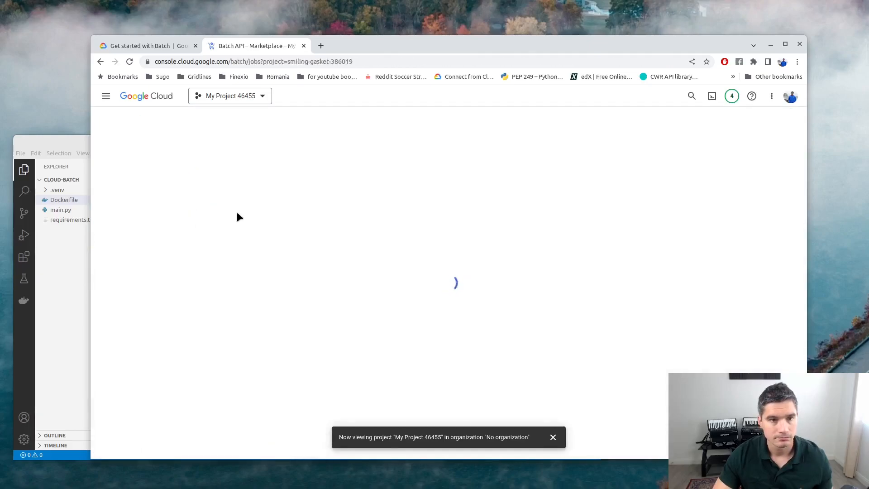
Go to the Cloud Run services page.
left_click(359, 95)
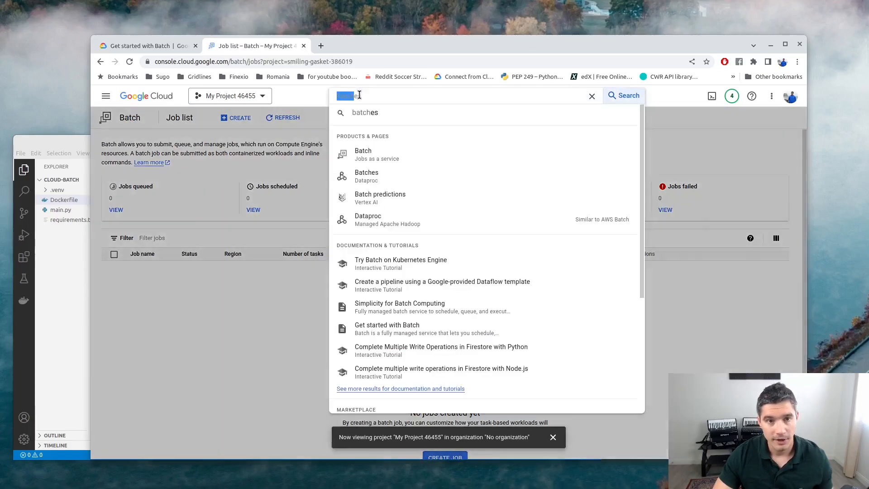
type("cloud run")
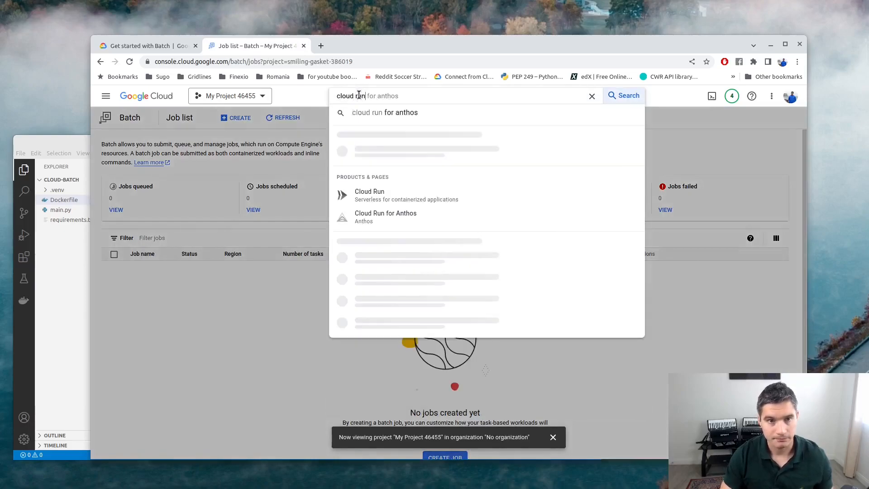
key("Return")
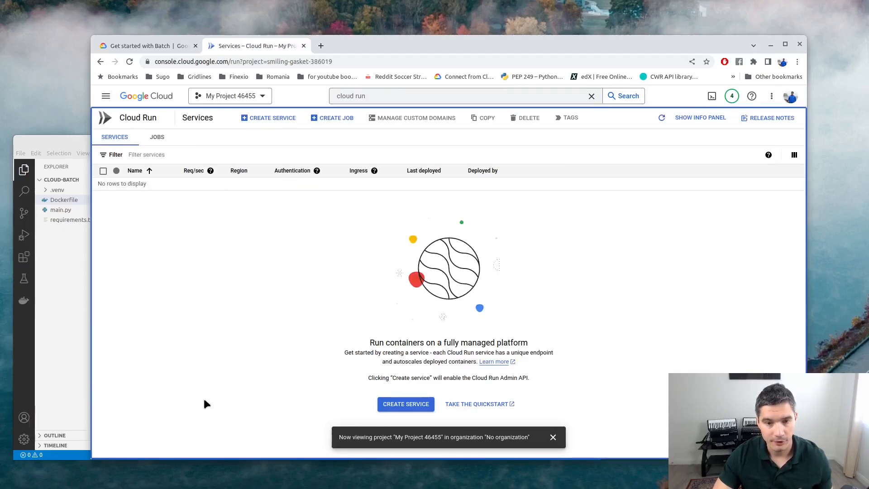
key("alt+Tab")
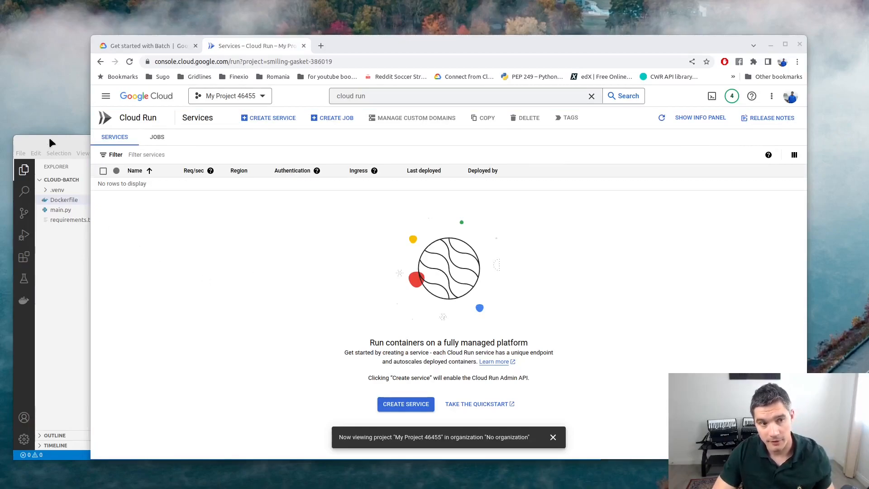
Copy the current project's ID from the project list and return to the code editor.
left_click(264, 96)
left_click_drag(471, 231, 535, 234)
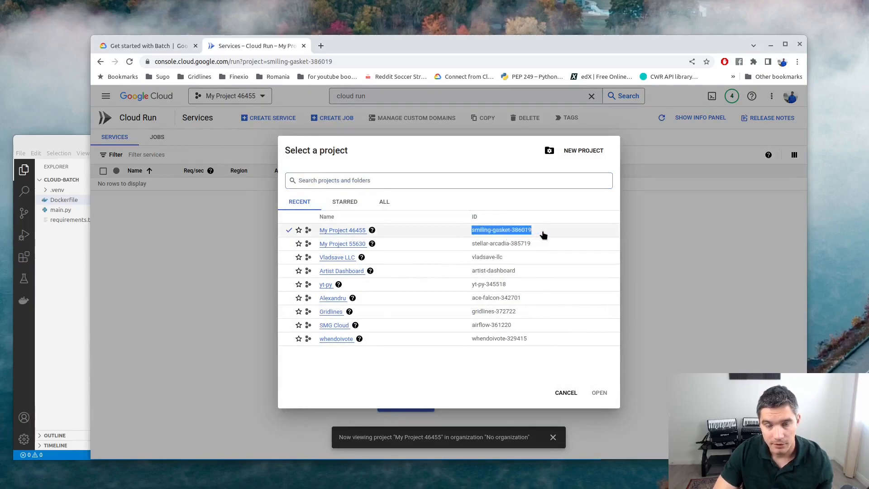
right_click(497, 230)
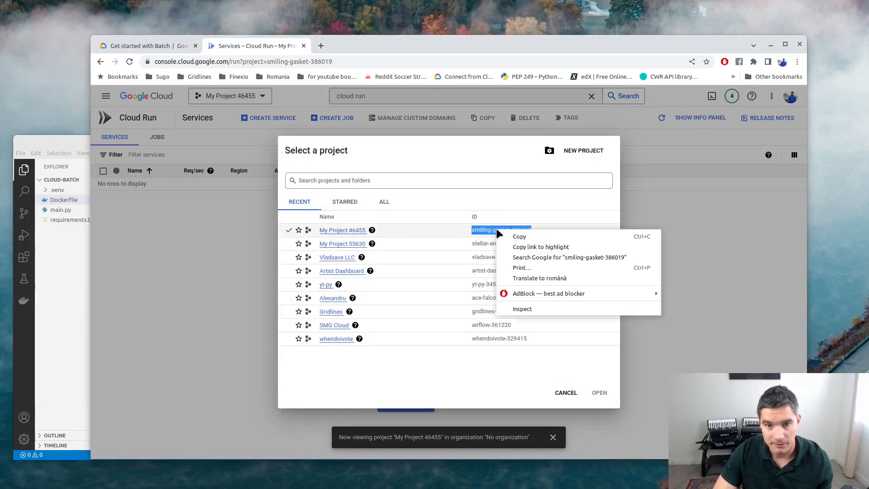
left_click(519, 236)
left_click(65, 141)
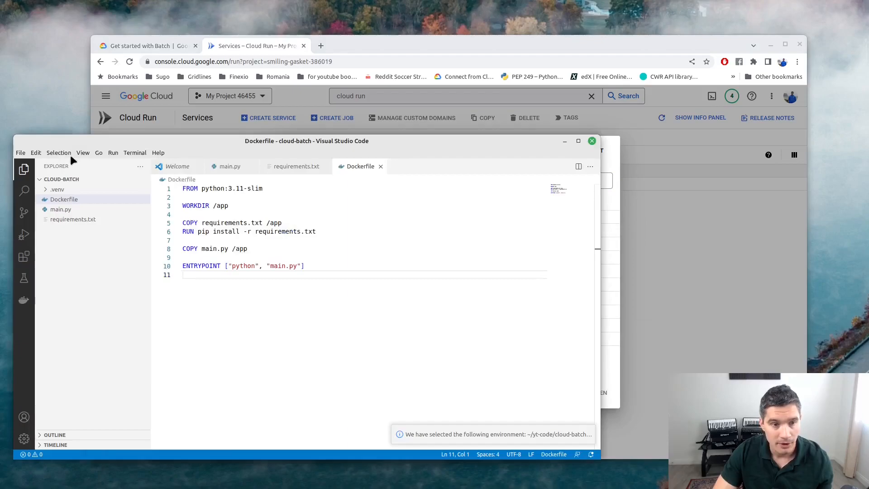
In a new terminal, build the Docker image tagged gcr.io/smiling-gasket-386019/batch-quickstart.
left_click(134, 153)
left_click(137, 167)
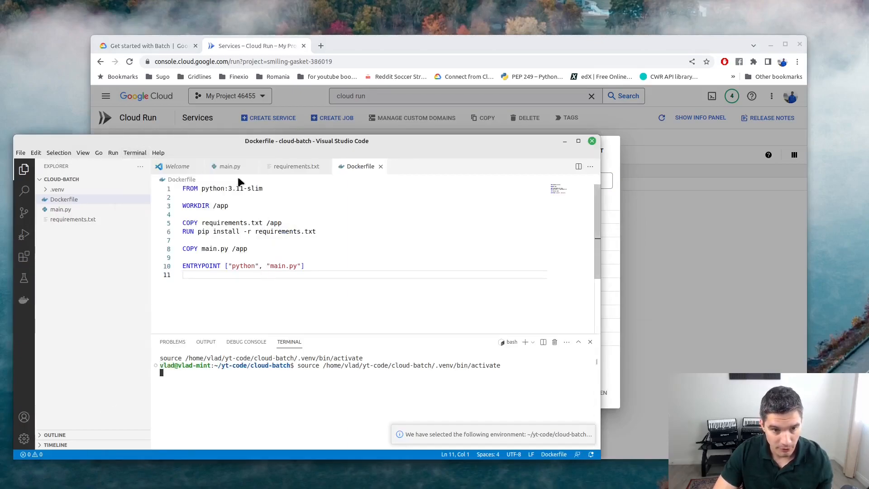
type("docker build -t gcr")
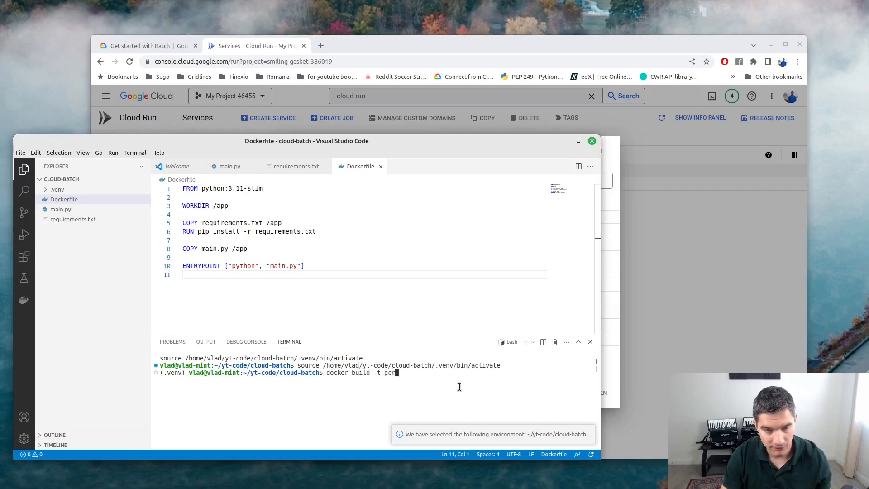
type(".")
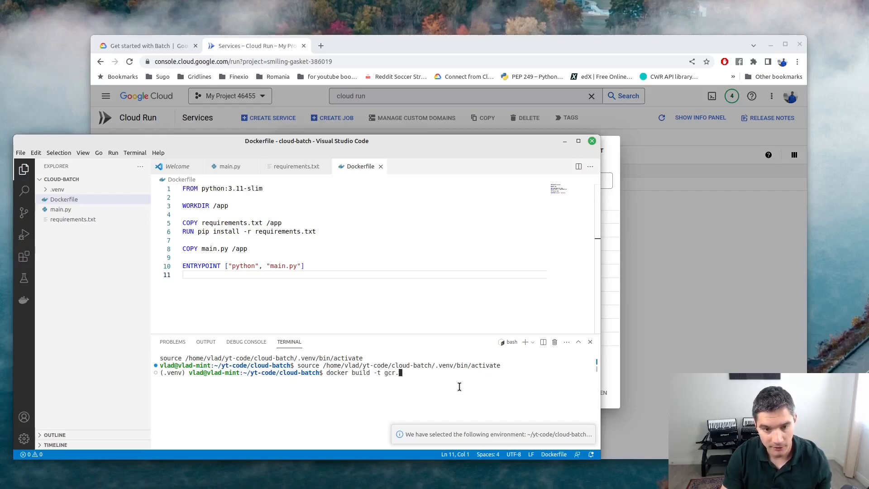
type("io/")
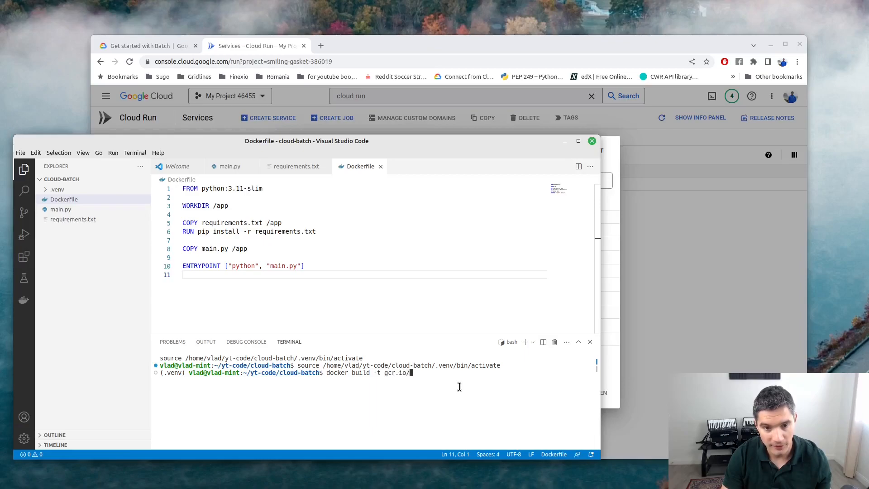
right_click(458, 386)
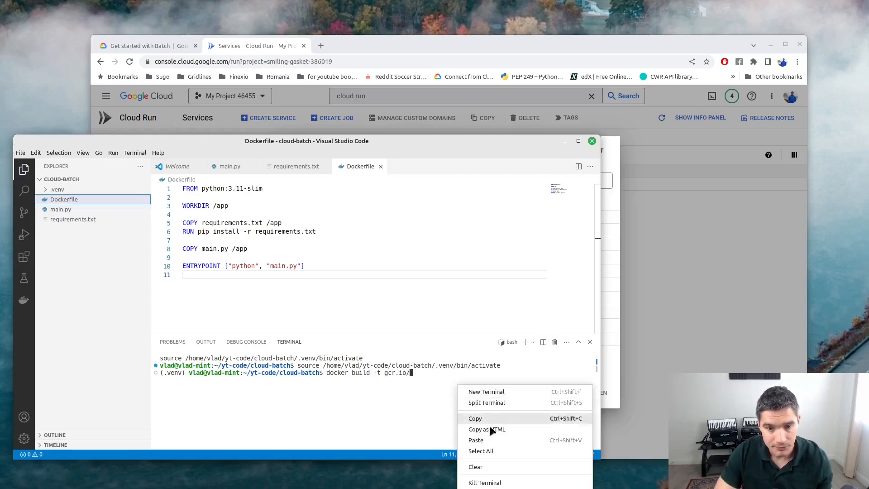
left_click(496, 439)
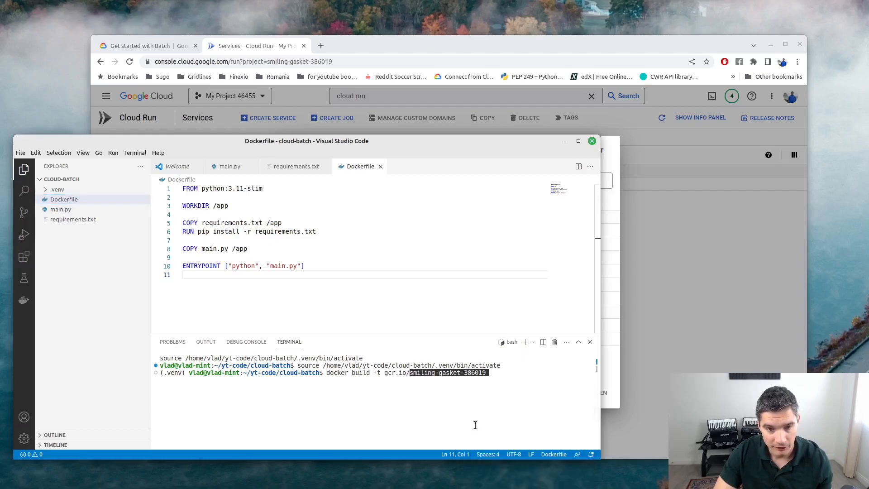
type("/batch-quickstart .")
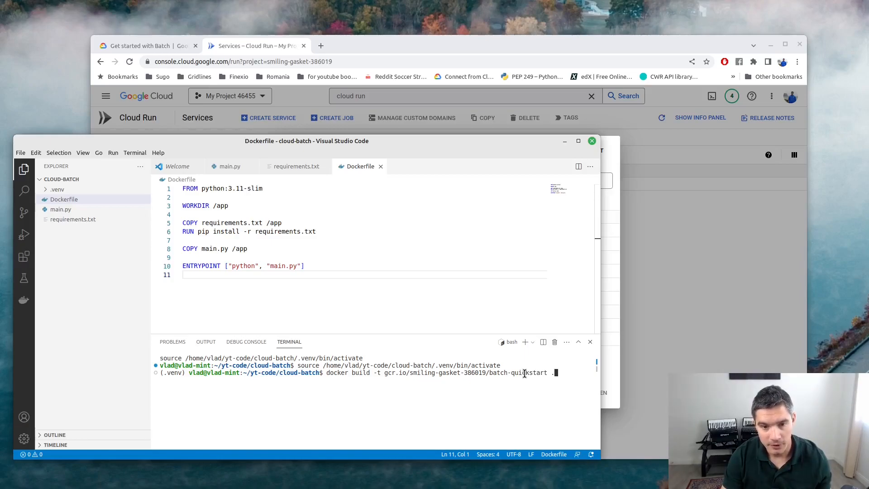
key("Return")
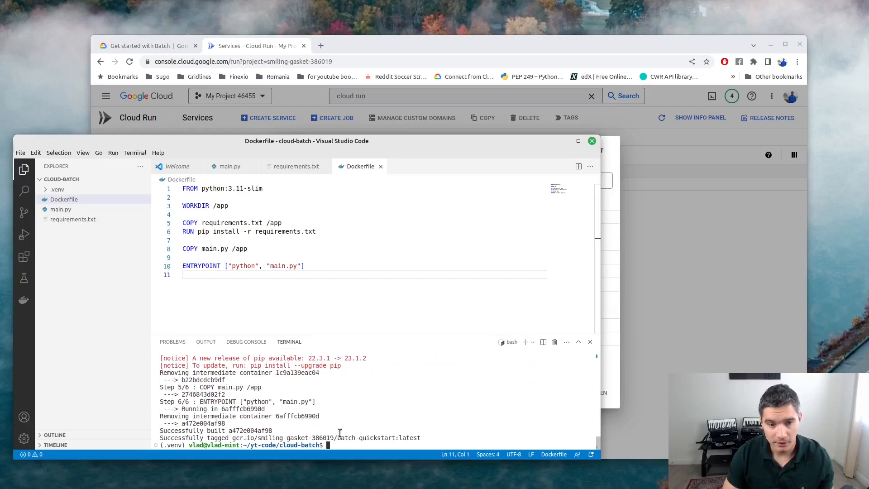
key("Up")
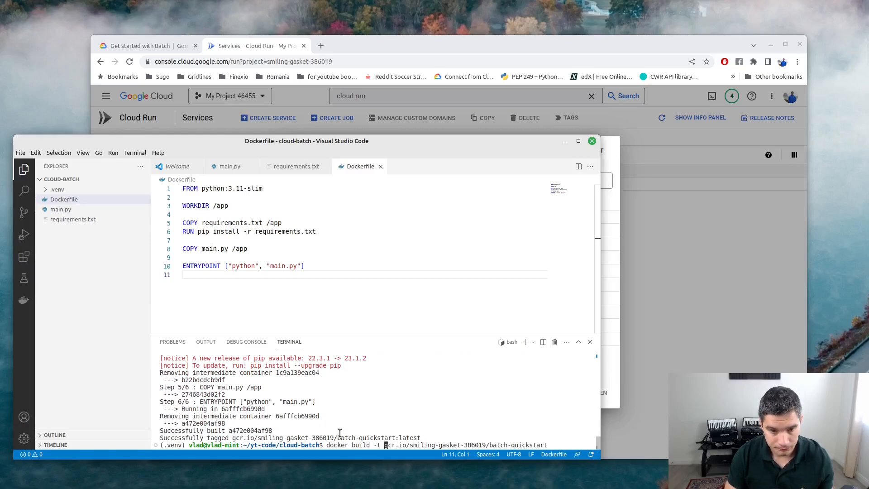
Turn the recalled build command into docker push gcr.io/smiling-gasket-386019/batch-quickstart and run it.
key("BackSpace")
key("BackSpace")
key("BackSpace")
key("BackSpace")
key("BackSpace")
key("BackSpace")
key("BackSpace")
key("BackSpace")
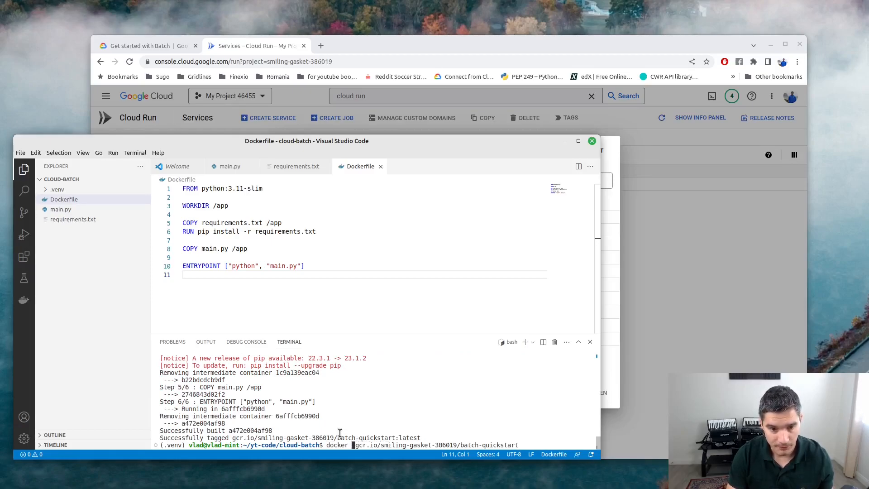
type("push")
key("Right")
key("Right")
key("Right")
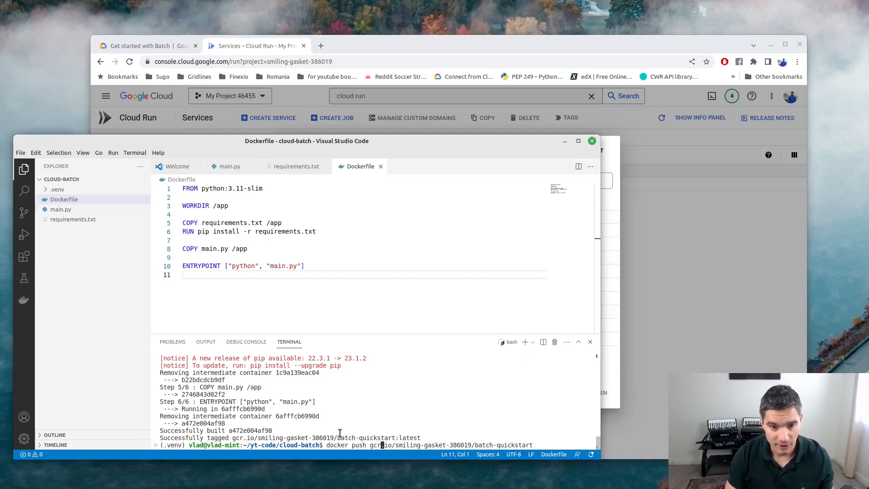
key("Return")
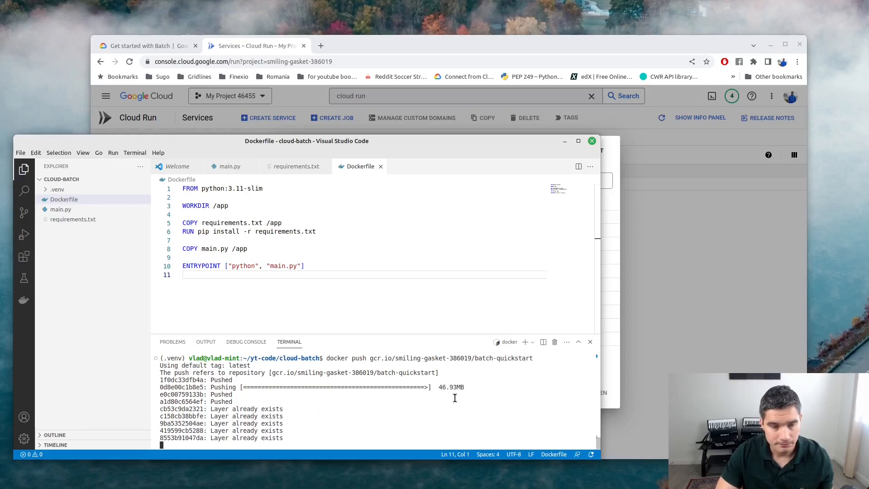
Go to Container Registry through the console search.
left_click(748, 345)
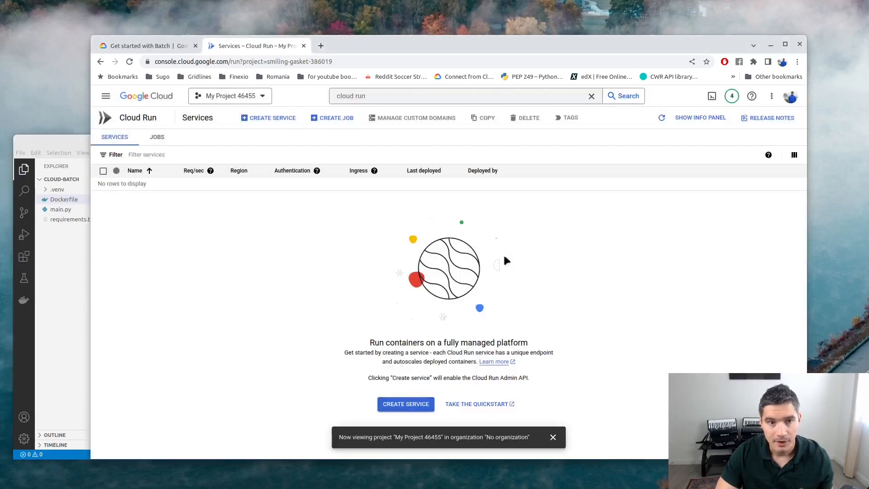
left_click(356, 93)
triple_click(367, 96)
type("container registry")
key("Up")
key("Return")
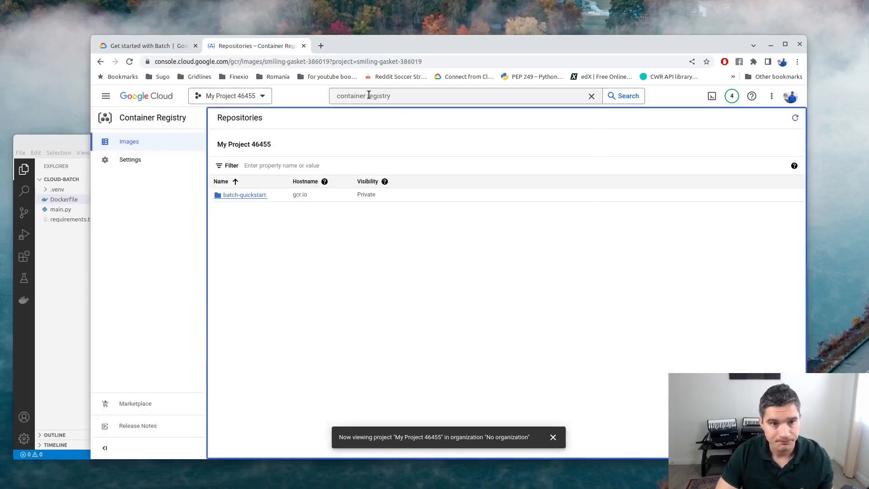
Check the batch-quickstart repository for the latest image and show that image's actions menu.
left_click(241, 196)
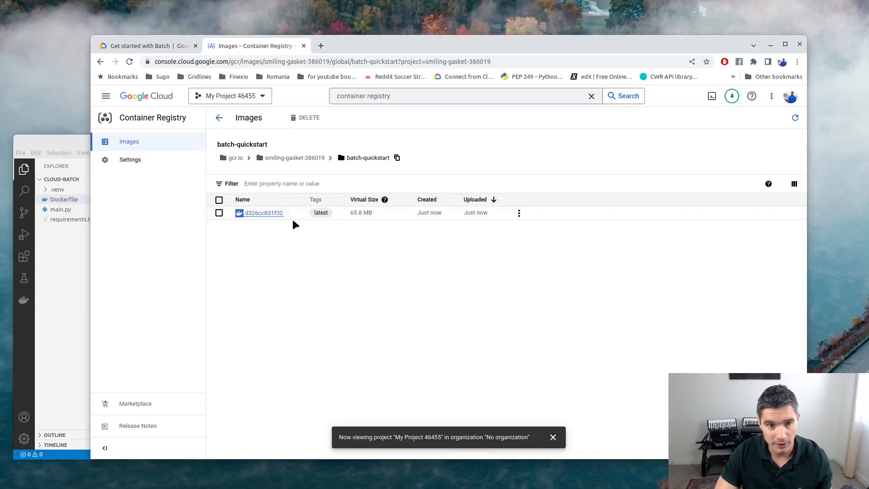
key("alt+Tab")
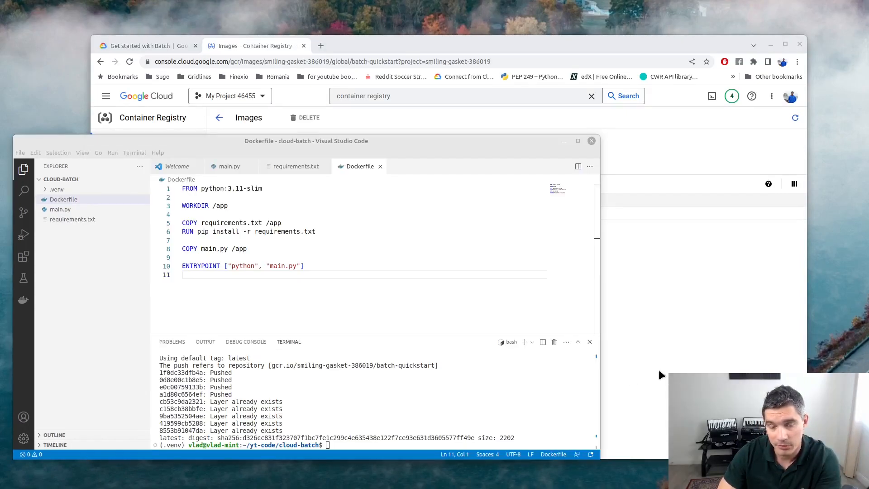
left_click(659, 370)
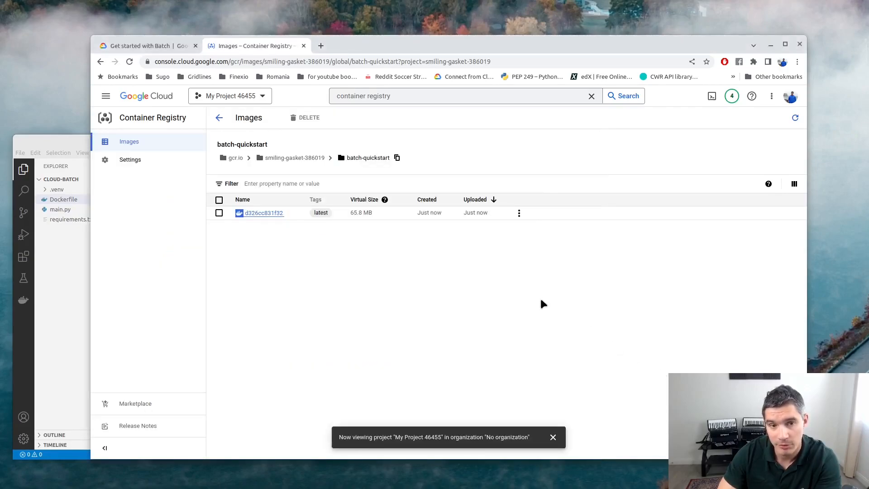
left_click(520, 213)
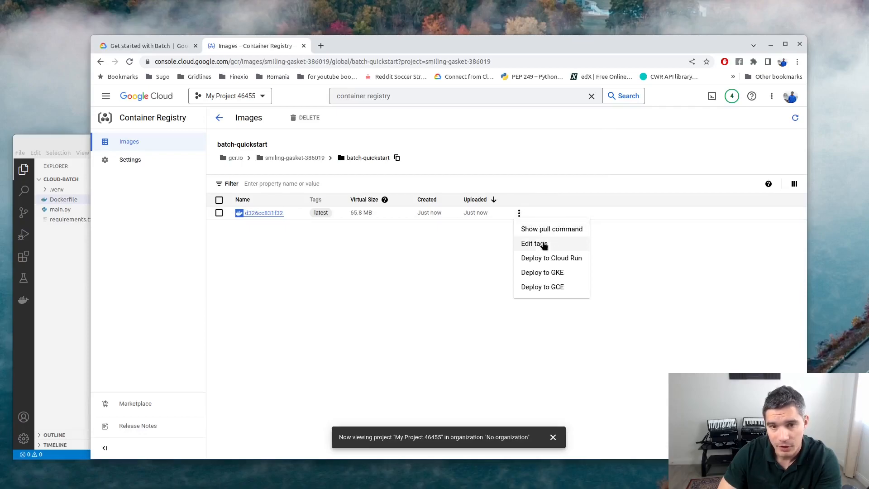
Deploy the image to a new VM in us-west4 (Las Vegas) on an e2-micro machine.
left_click(546, 287)
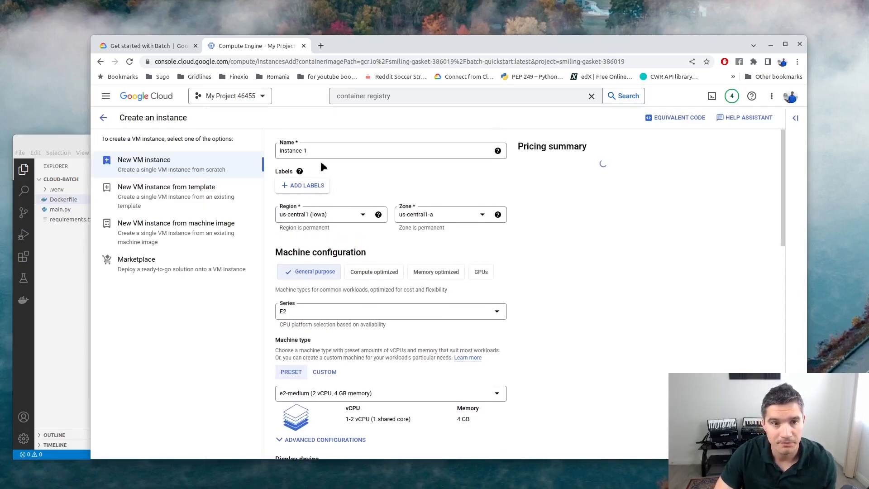
left_click(323, 216)
scroll(346, 290, "down", 5)
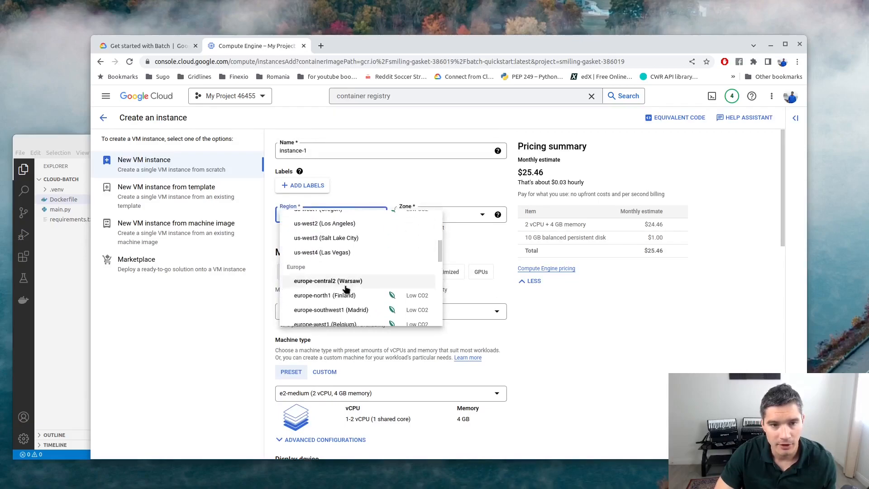
left_click(323, 252)
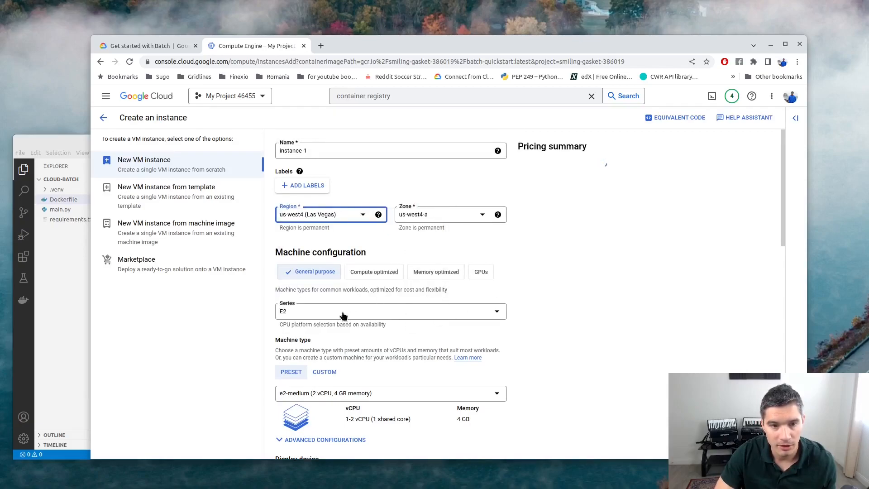
scroll(379, 380, "down", 2)
left_click(371, 319)
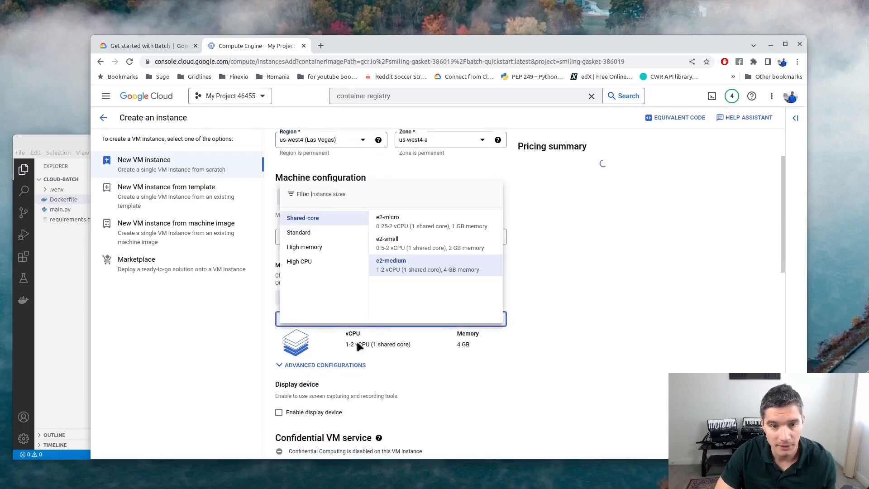
left_click(407, 221)
Scroll down to the Container section and open its settings for editing.
scroll(514, 286, "down", 1)
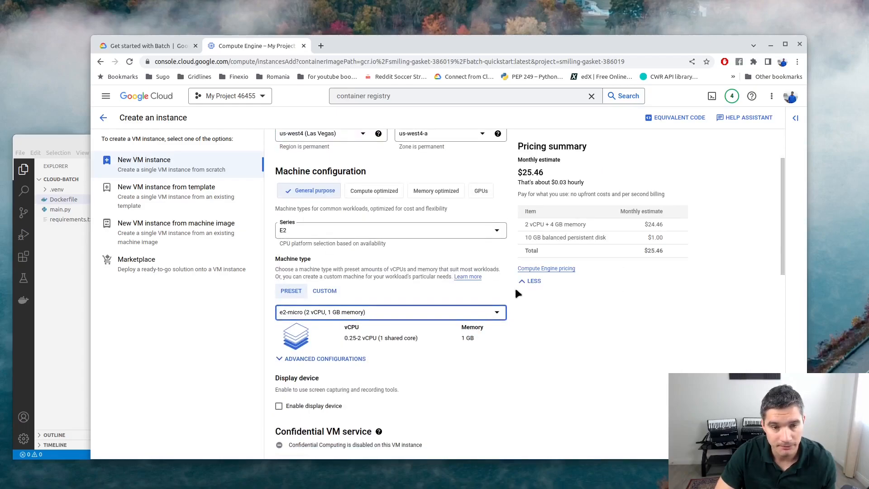
left_click_drag(519, 175, 544, 175)
left_click(623, 356)
scroll(604, 362, "down", 4)
scroll(462, 299, "down", 2)
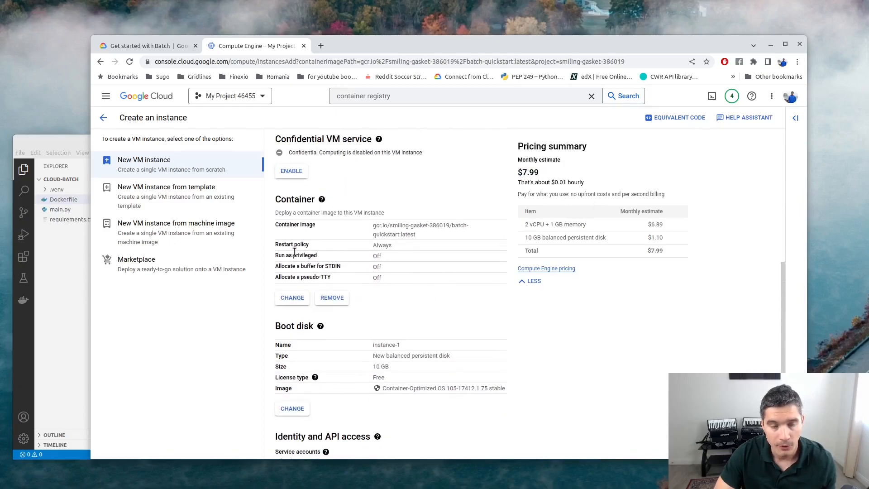
left_click(293, 299)
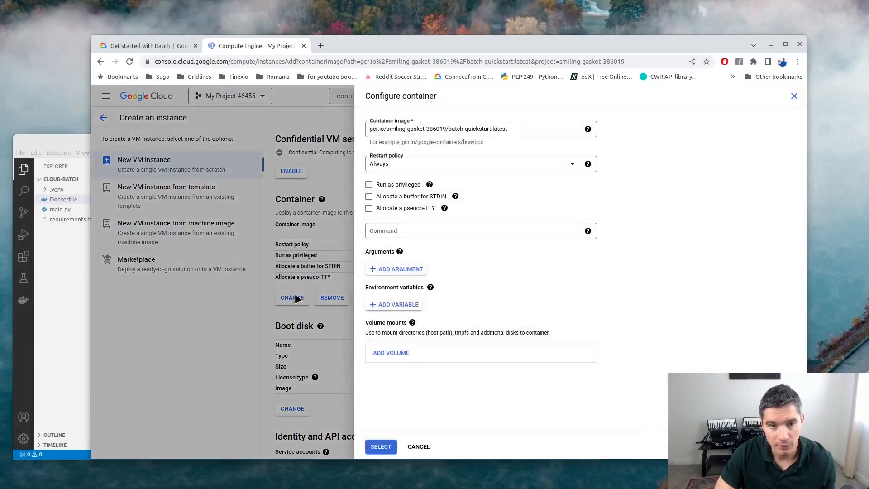
Choose Never as the container's restart policy and apply the container settings with SELECT.
left_click(384, 166)
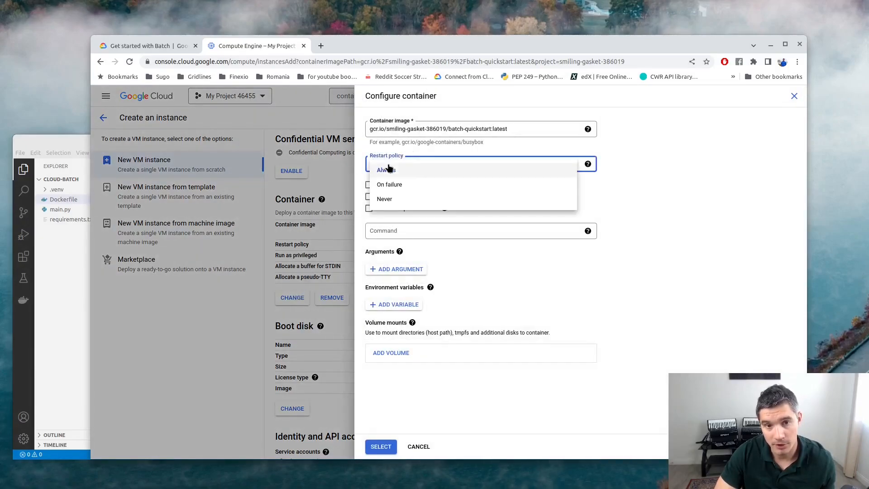
left_click(404, 199)
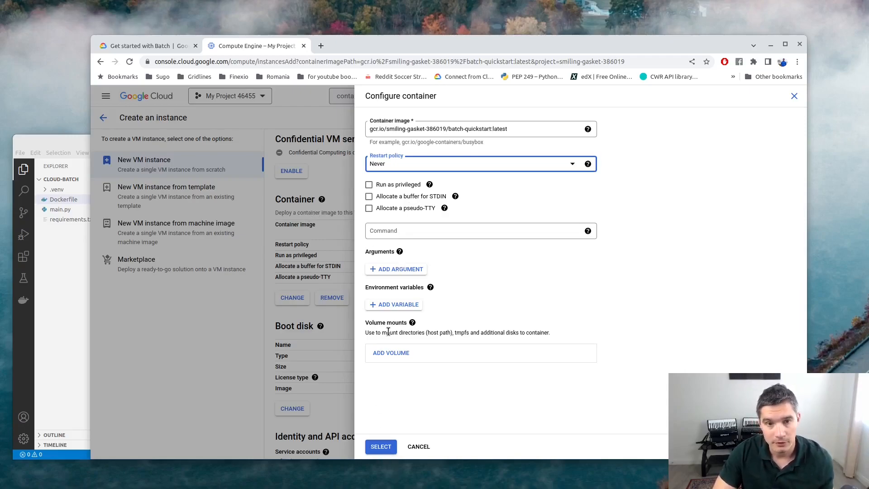
left_click(401, 167)
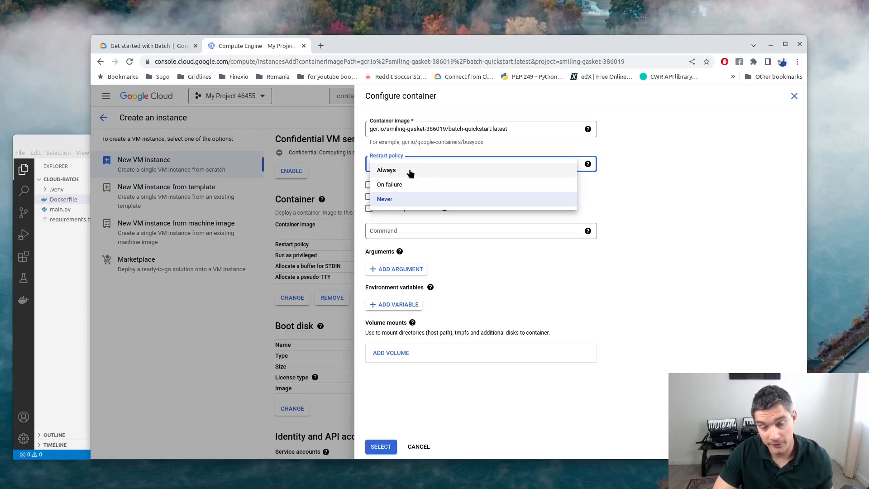
left_click(400, 199)
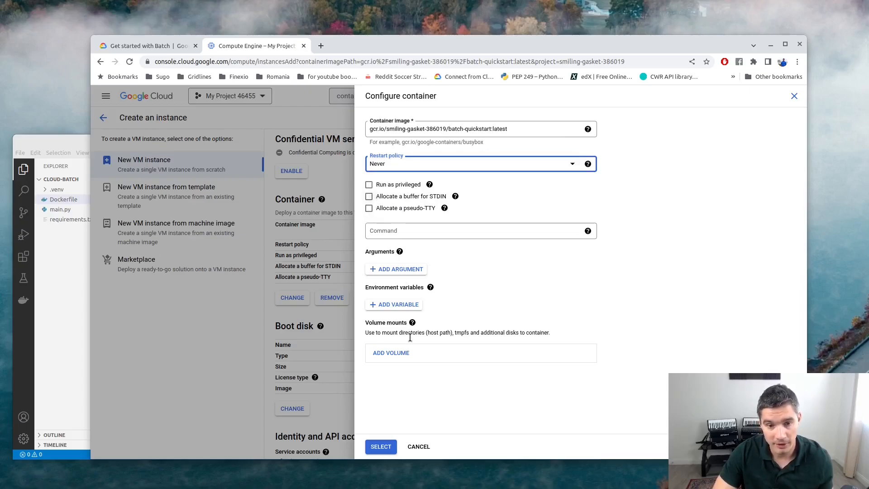
left_click(419, 163)
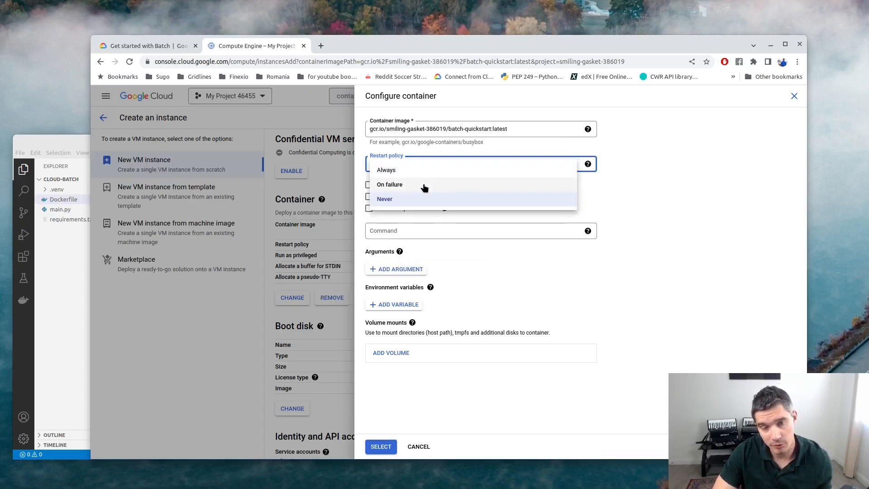
left_click(384, 199)
left_click(383, 446)
Create the VM from the bottom of the Create an instance form.
scroll(305, 349, "down", 5)
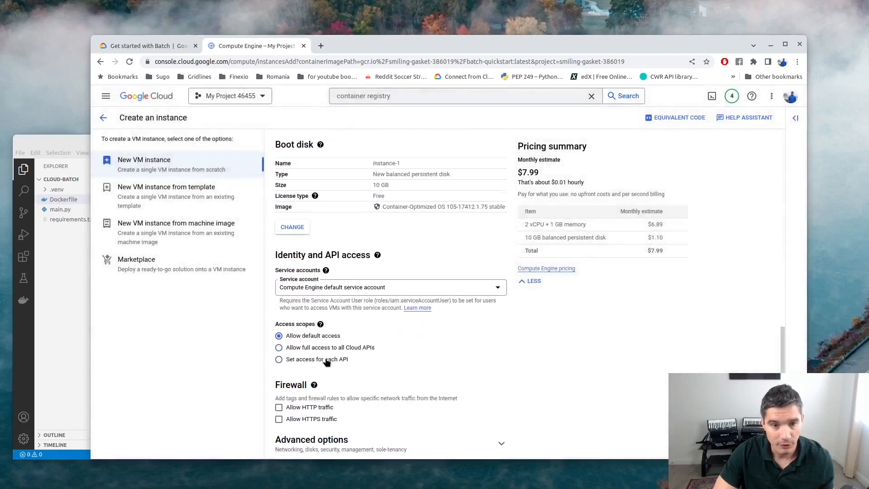
scroll(326, 361, "down", 1)
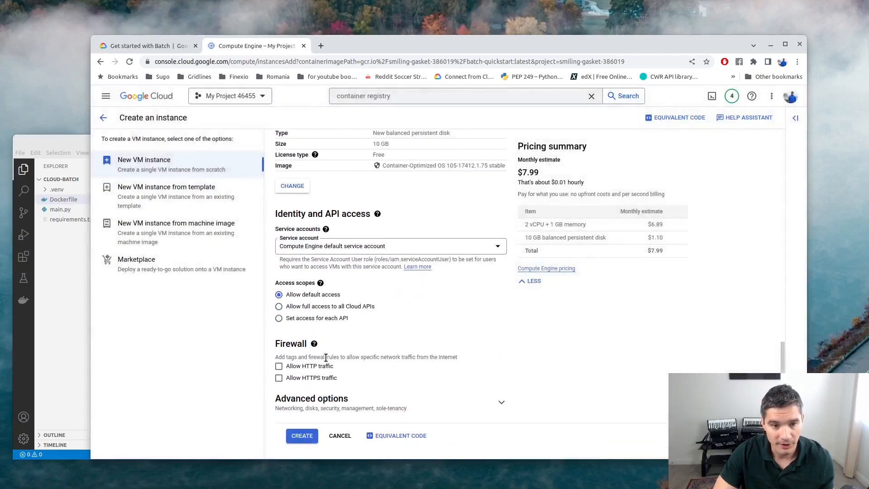
left_click(308, 438)
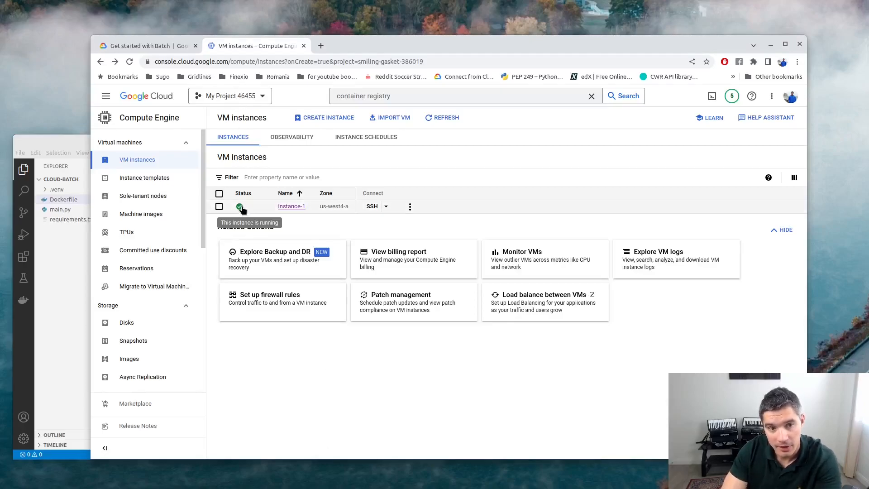
Open instance-1 and view its logs, which show entries Line 0 through Line 9.
left_click(291, 207)
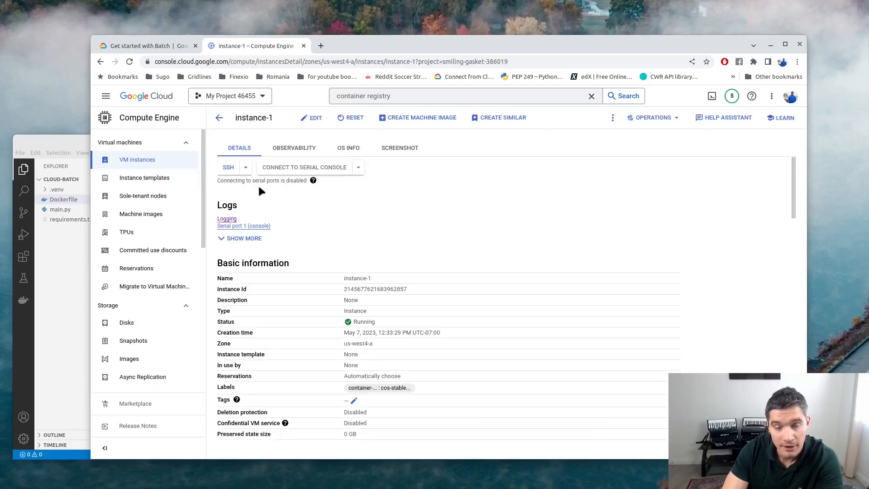
left_click(227, 219)
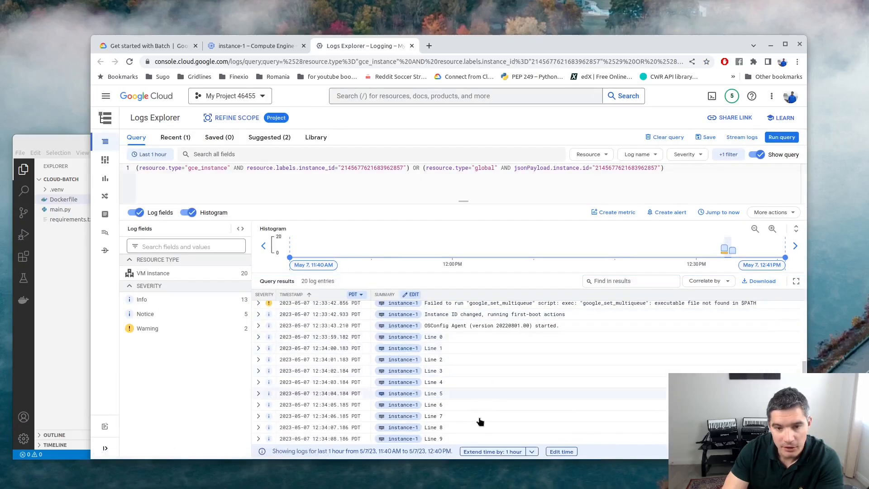
left_click_drag(443, 439, 286, 337)
Return to instance-1's details to confirm it is Running, then switch to VS Code.
left_click(241, 44)
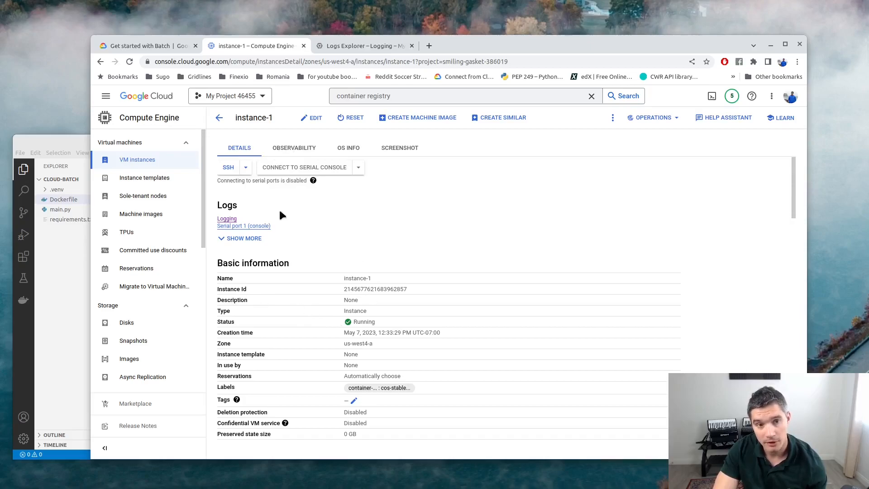
left_click_drag(338, 322, 379, 321)
left_click(398, 316)
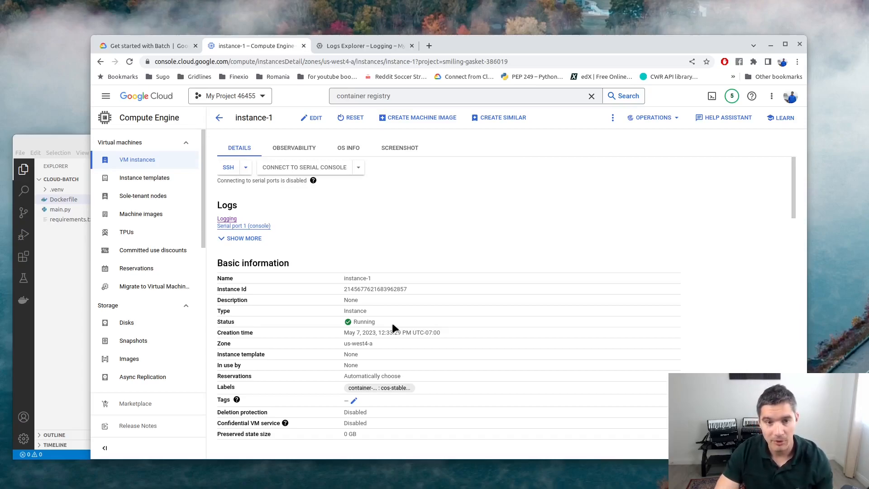
scroll(392, 307, "down", 1)
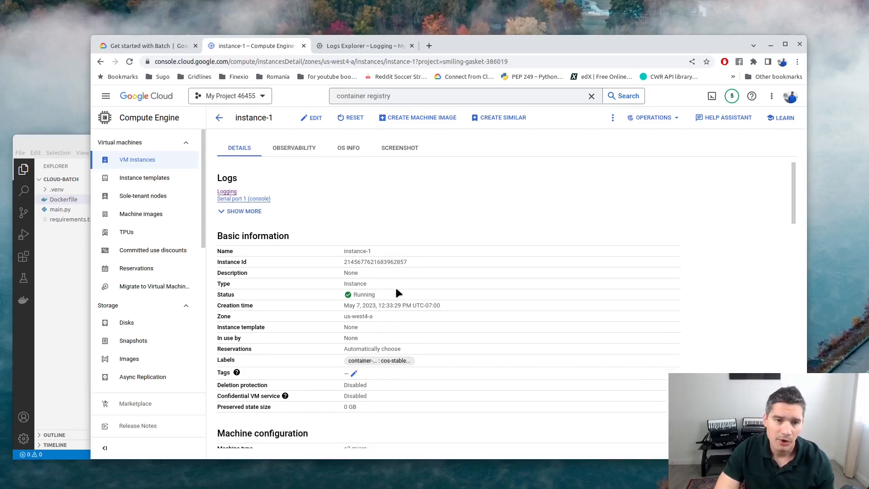
scroll(395, 290, "up", 1)
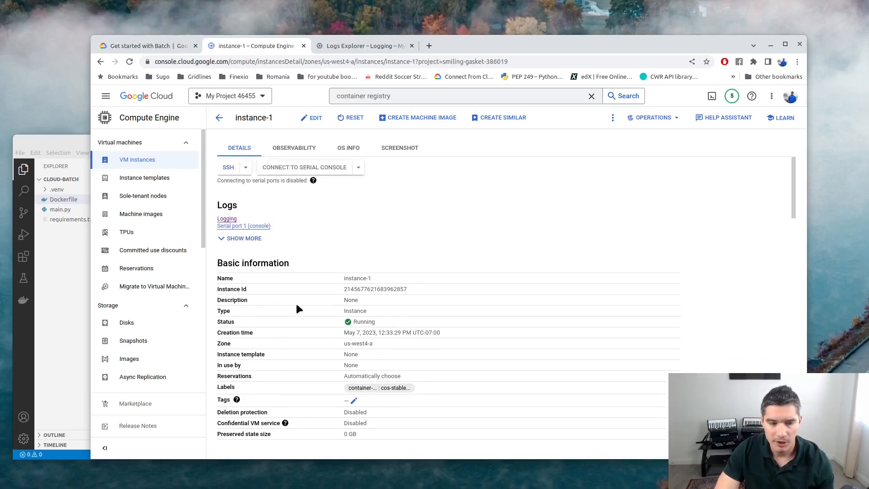
left_click(49, 139)
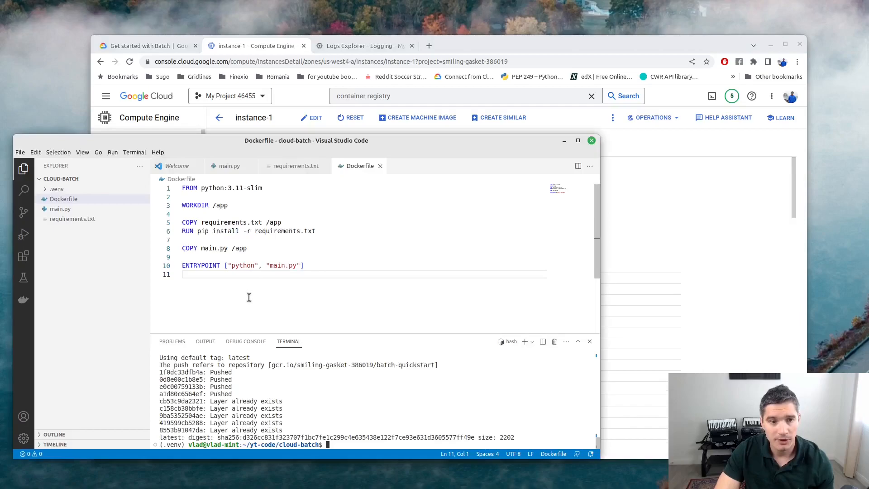
Open main.py to review its ten-line logging loop, then bring the browser forward.
left_click(141, 208)
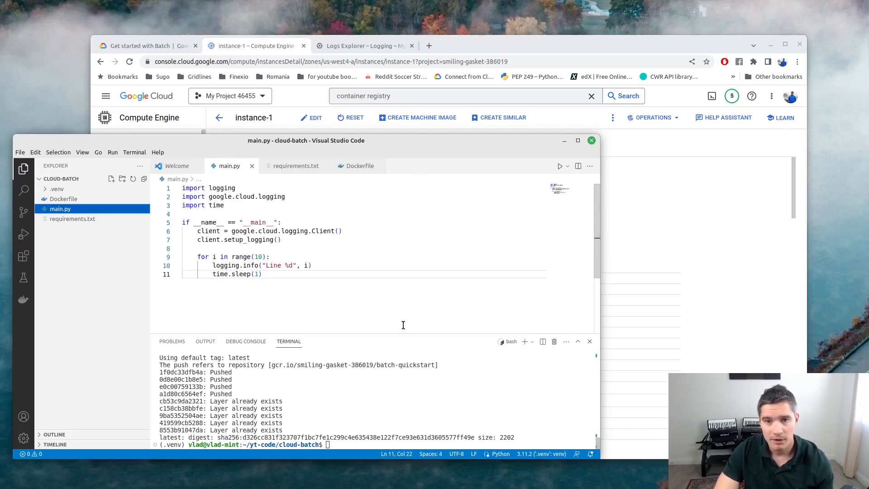
left_click(466, 47)
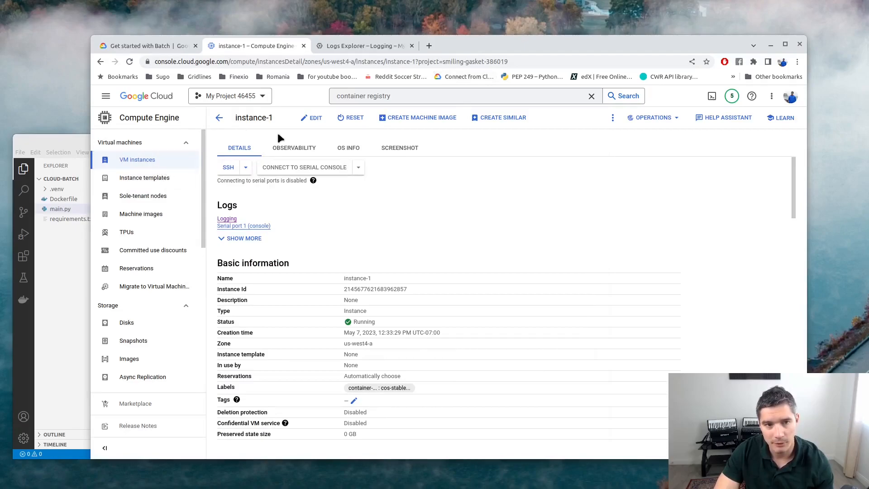
Go from the VM instances list to the Cloud Run jobs list with a 'cloud run' search.
left_click(219, 118)
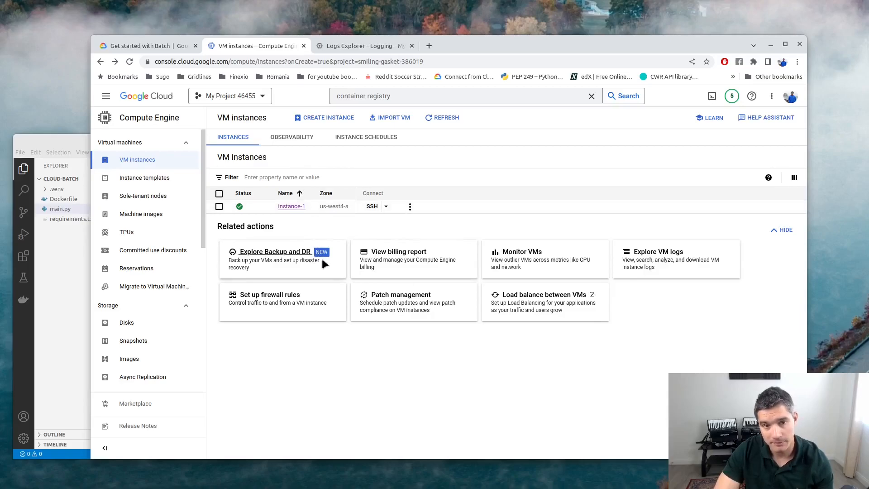
double_click(400, 97)
key("ctrl+a")
type("cloud run")
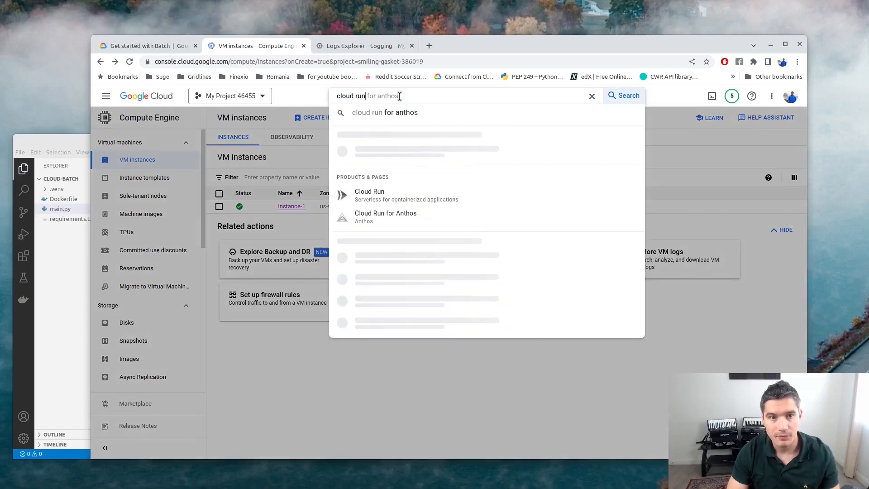
key("Return")
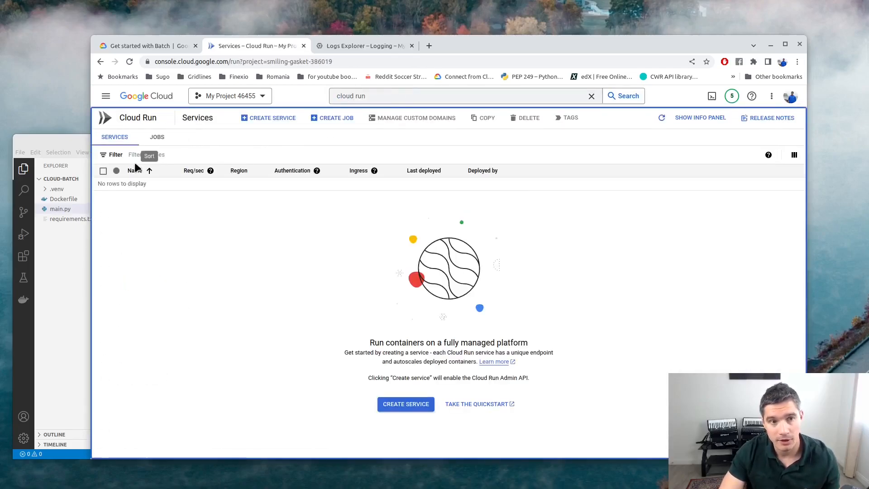
left_click(163, 139)
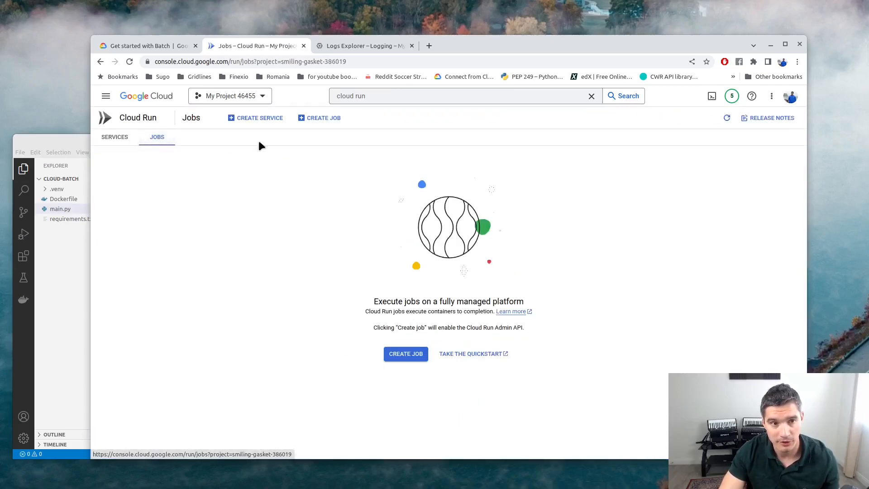
Start a new Cloud Run job using the latest batch-quickstart image d326cc831f from Container Registry.
left_click(336, 118)
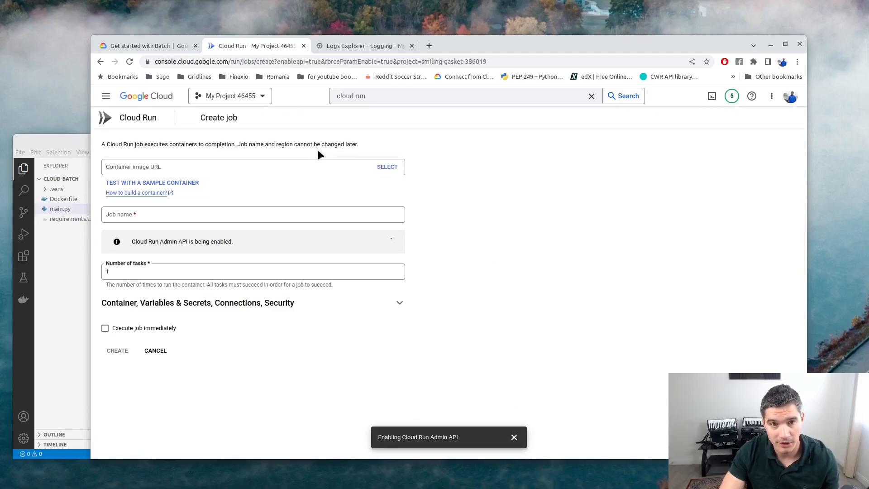
left_click(380, 168)
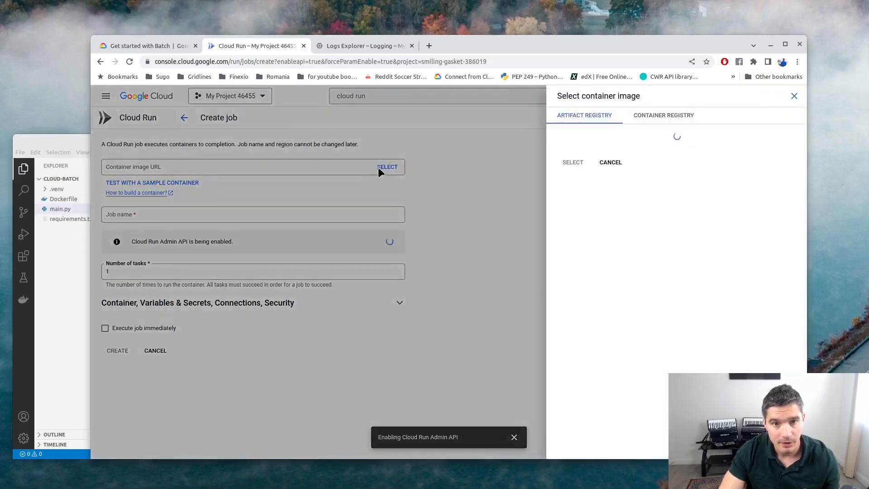
left_click(665, 116)
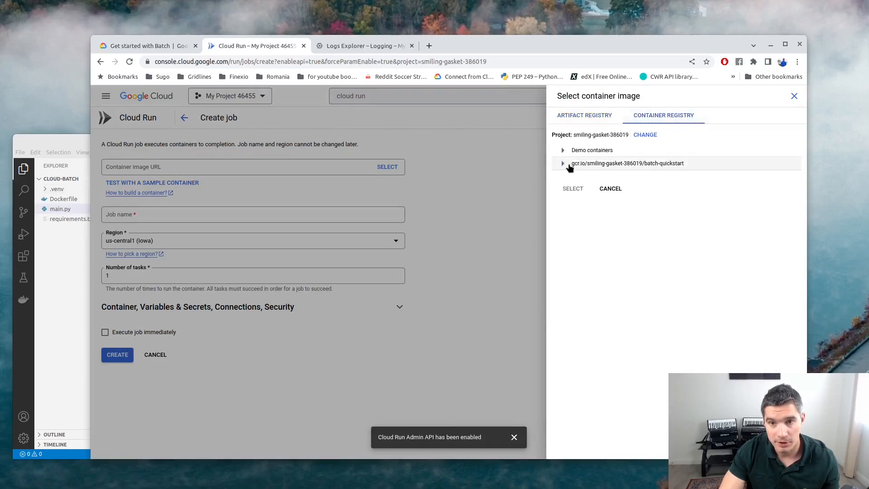
left_click(562, 163)
left_click(714, 181)
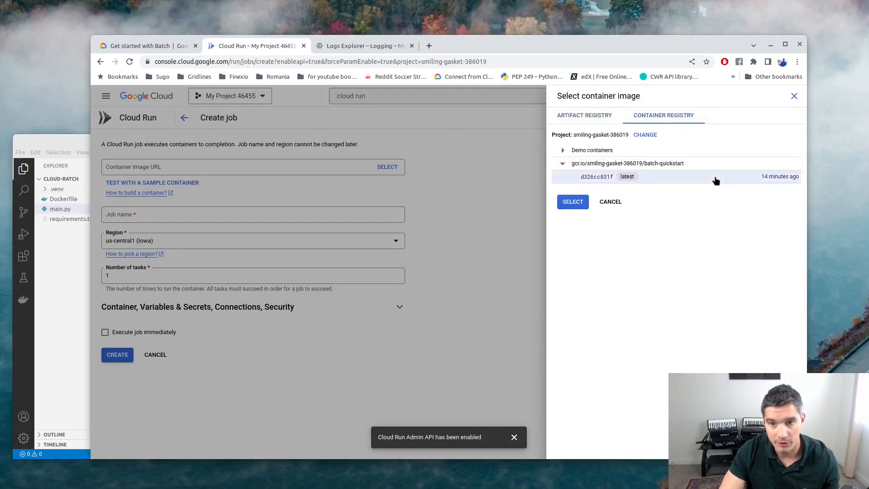
left_click(573, 202)
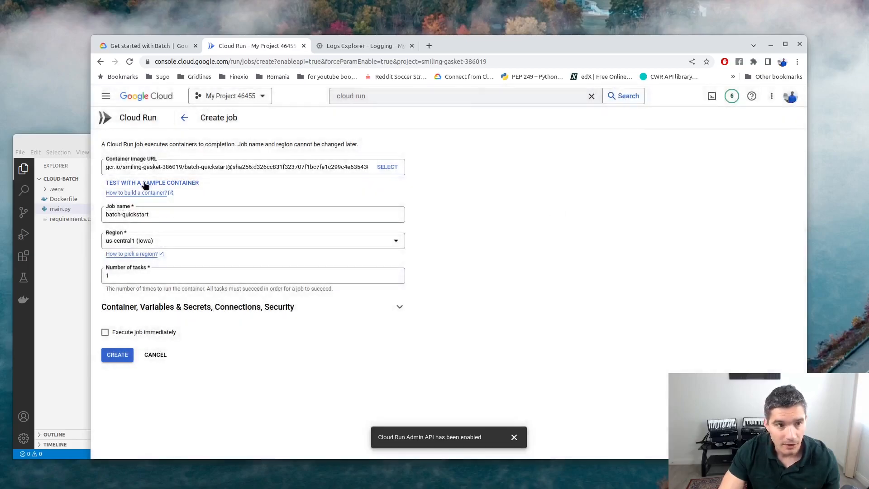
Keep the task count at 1, expand Container, Variables & Secrets, and note the 3600-second maximum timeout.
left_click(117, 276)
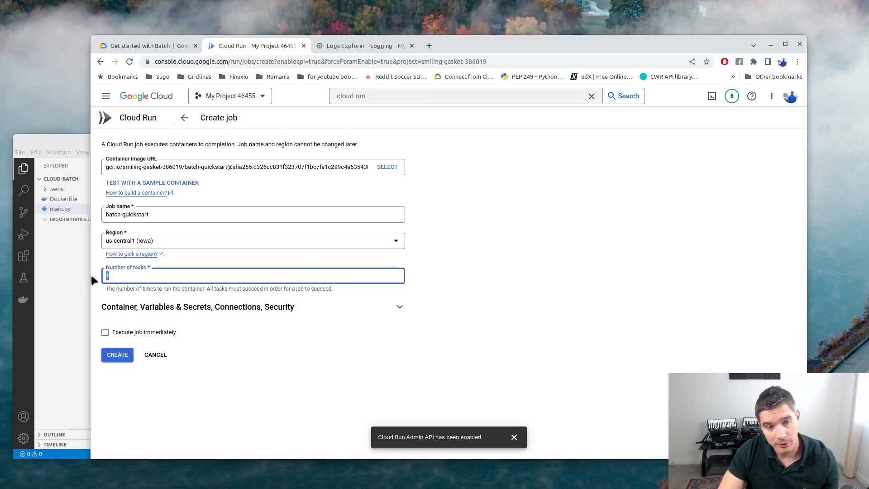
double_click(121, 275)
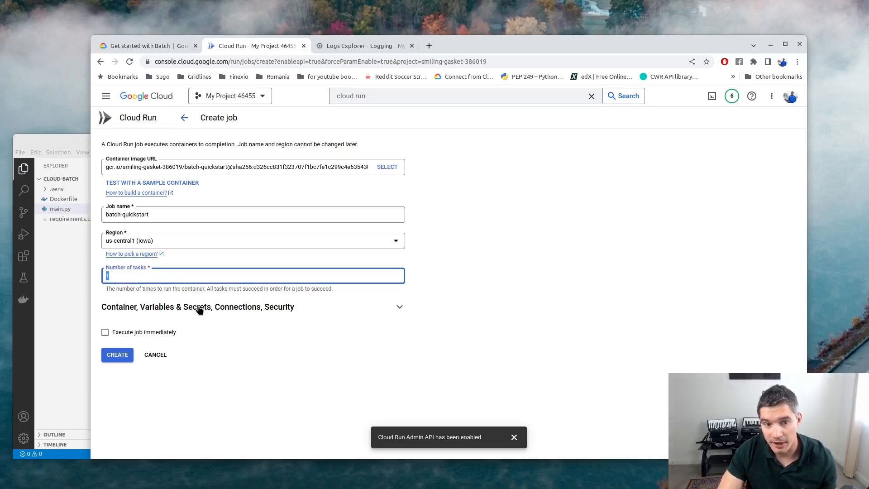
left_click(409, 309)
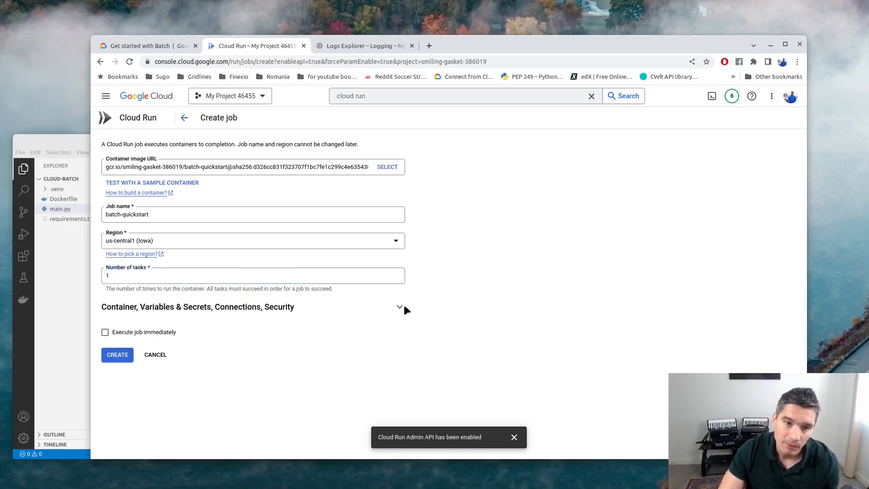
left_click(402, 307)
scroll(272, 326, "down", 3)
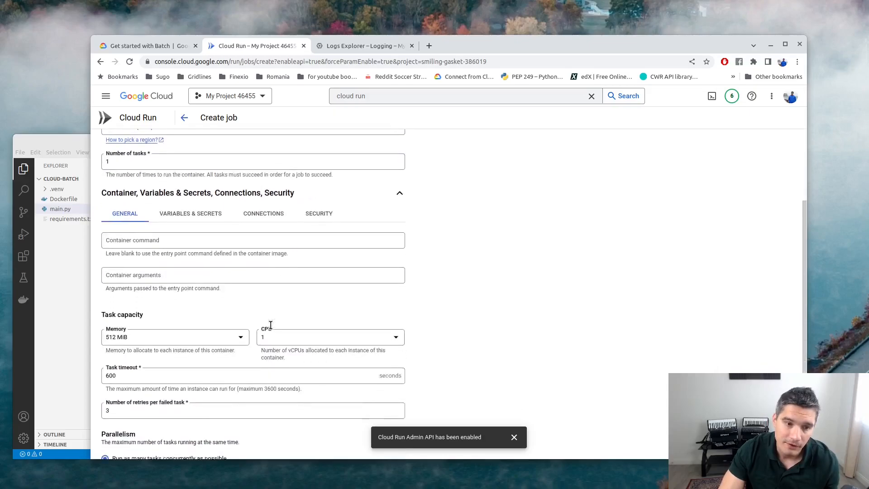
scroll(144, 339, "down", 1)
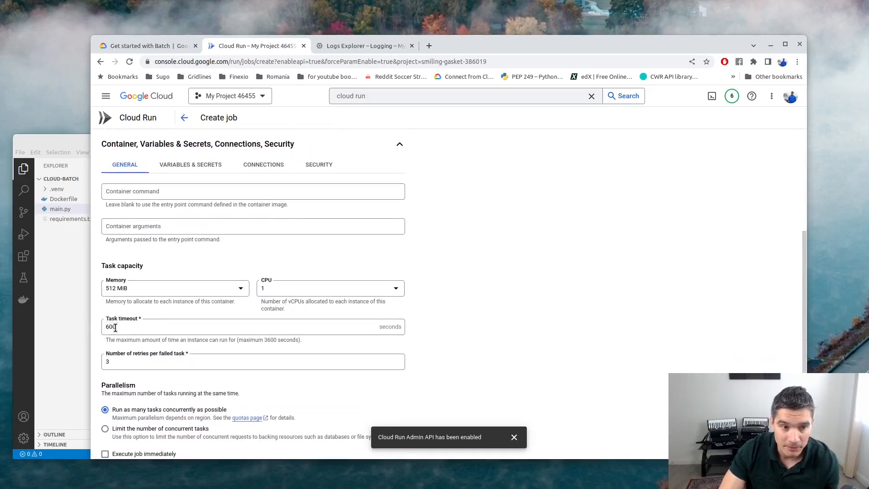
left_click_drag(265, 340, 277, 341)
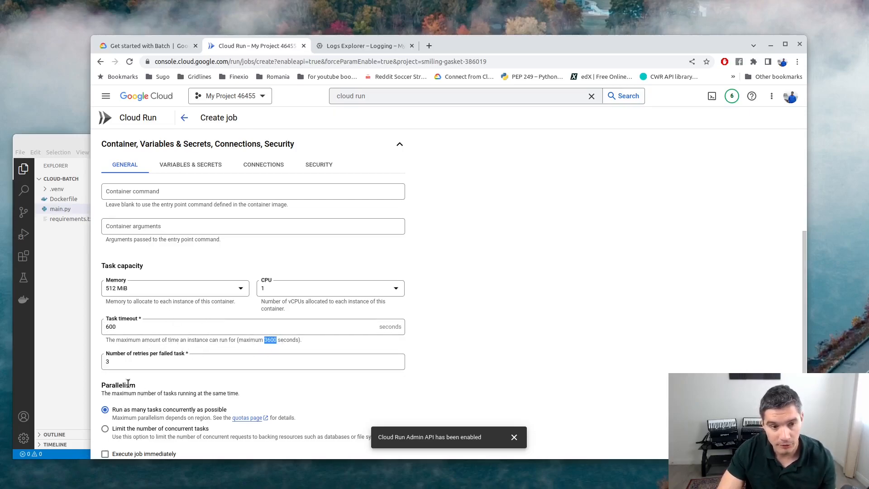
Enable Execute job immediately and create the batch-quickstart job.
scroll(167, 304, "down", 1)
left_click(105, 419)
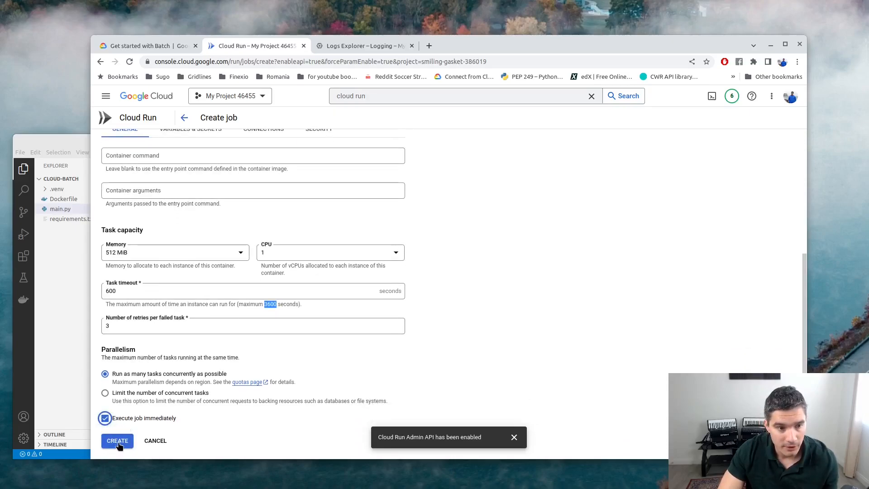
scroll(118, 279, "up", 4)
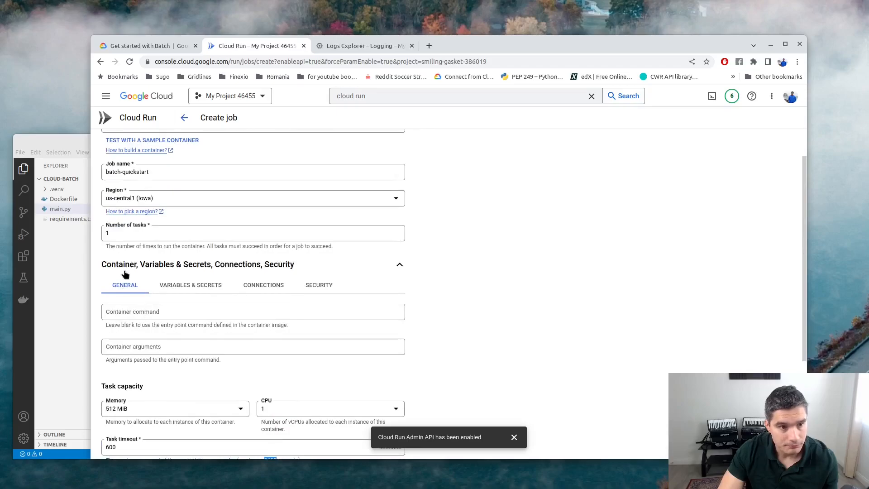
scroll(125, 275, "up", 1)
scroll(140, 336, "down", 5)
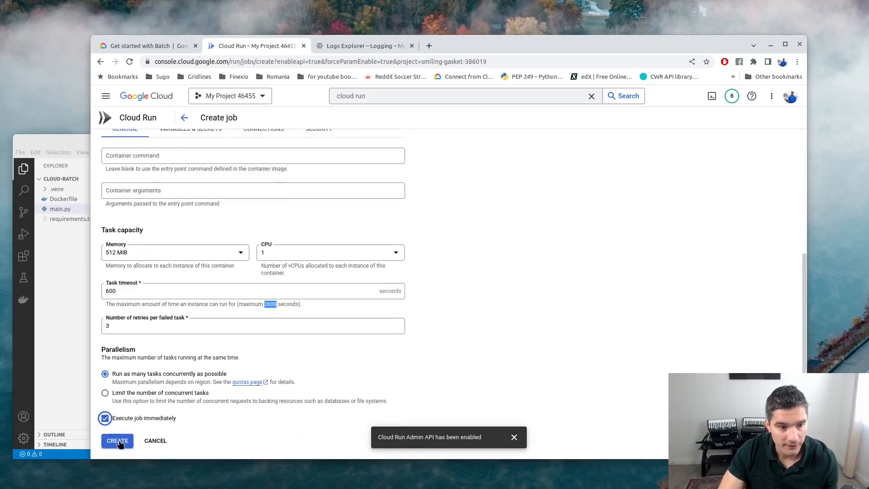
left_click(119, 442)
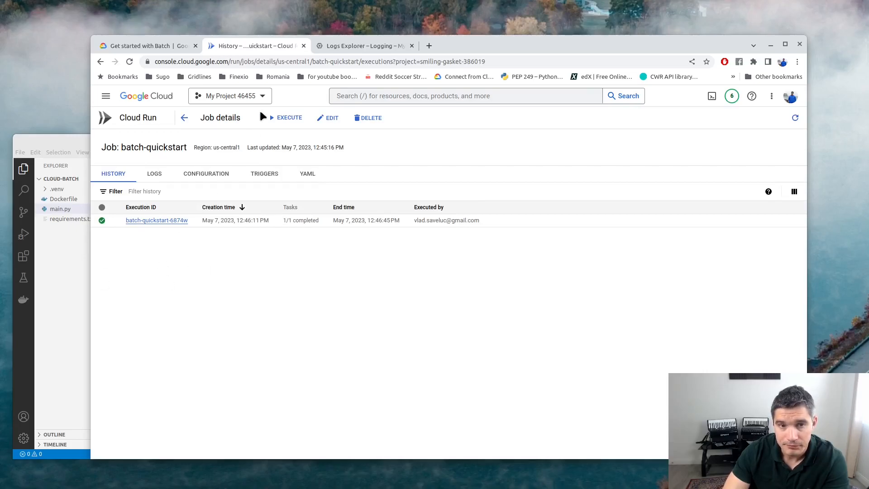
Run an empty Logs Explorer query to list the job's Line 0–9 entries, then return to the job.
left_click(339, 46)
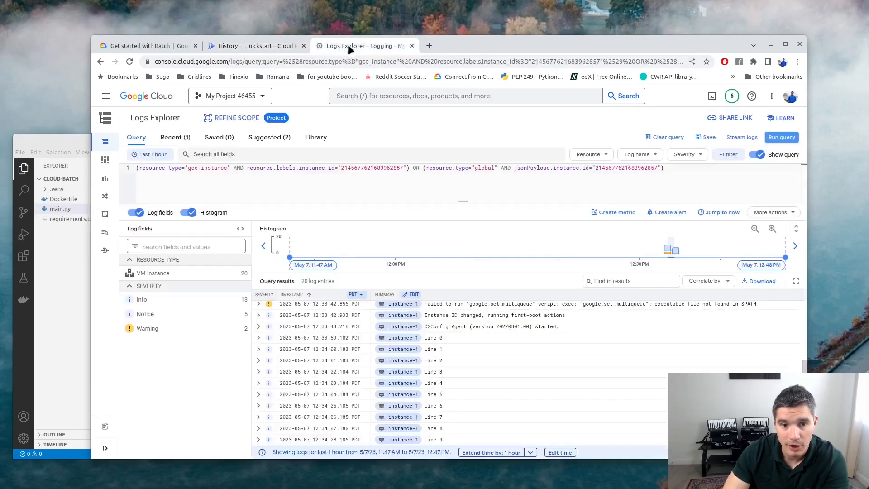
left_click(716, 167)
key("ctrl+a")
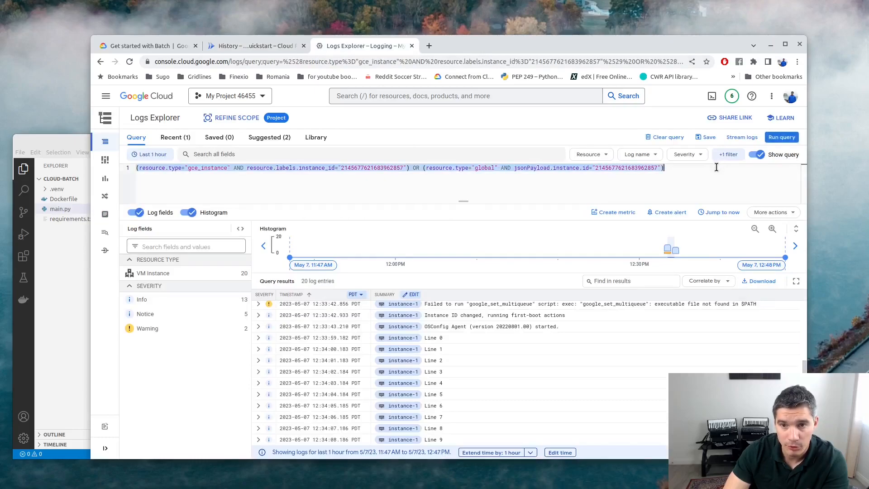
key("BackSpace")
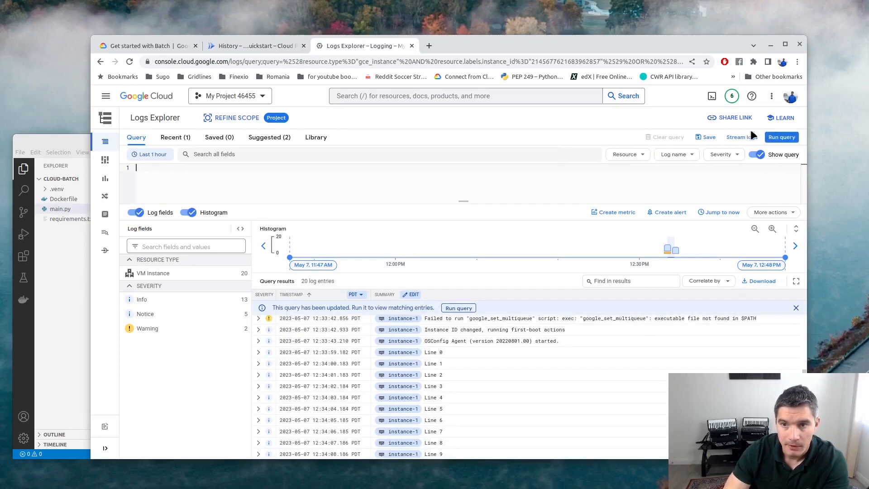
left_click(782, 136)
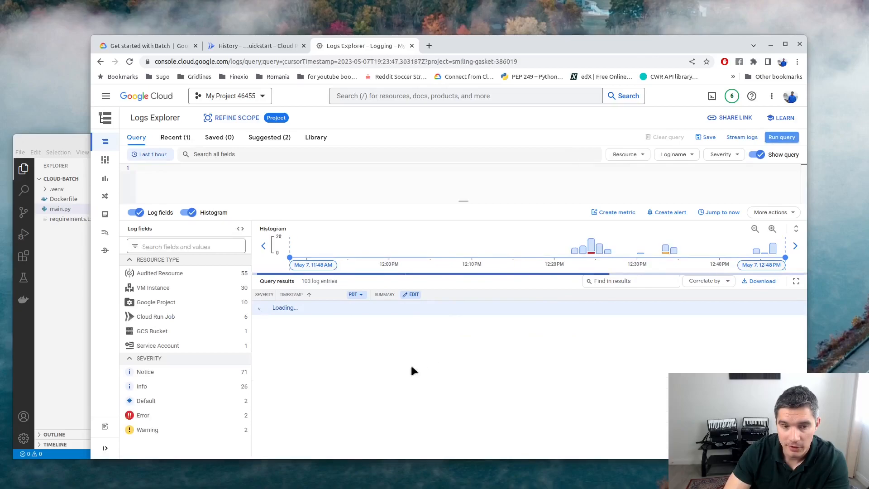
scroll(453, 388, "up", 2)
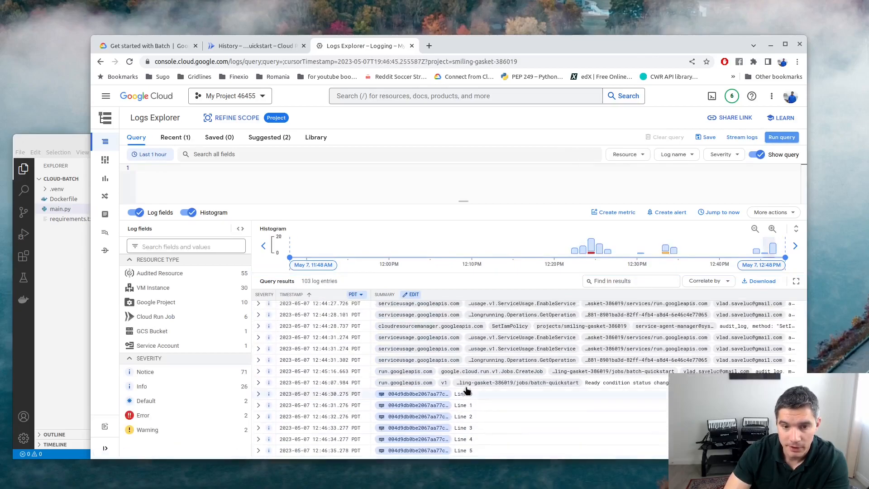
scroll(448, 411, "down", 1)
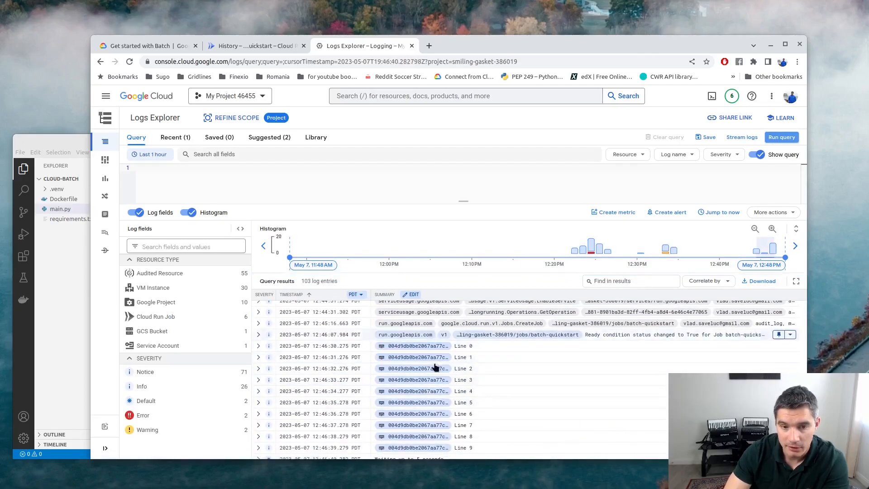
left_click(250, 47)
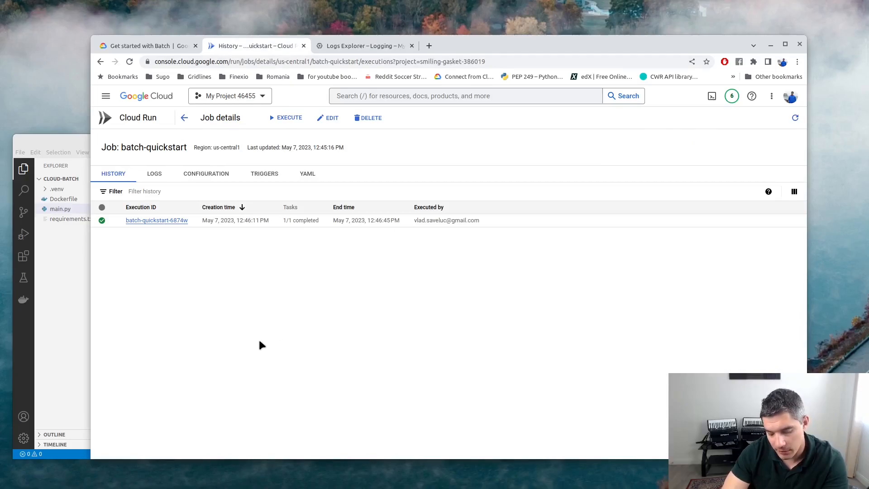
Open the batch-quickstart-6874w execution from the job history and view its logs.
left_click(351, 48)
left_click(252, 48)
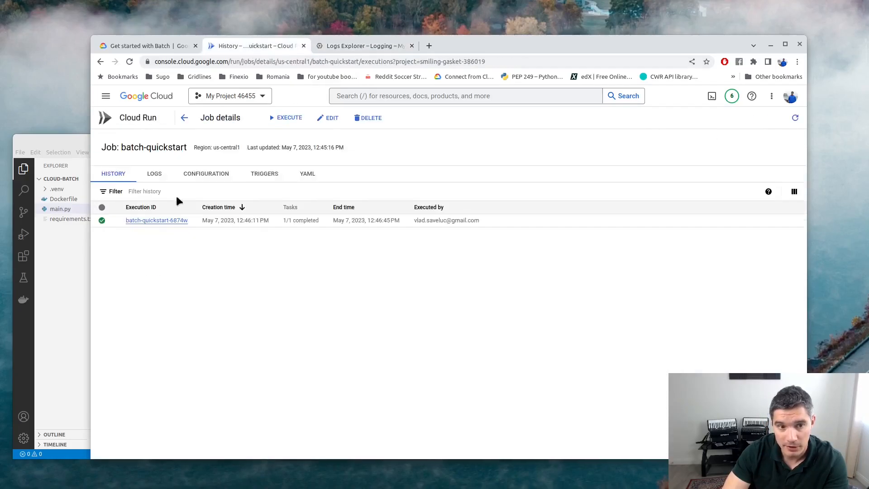
left_click(156, 221)
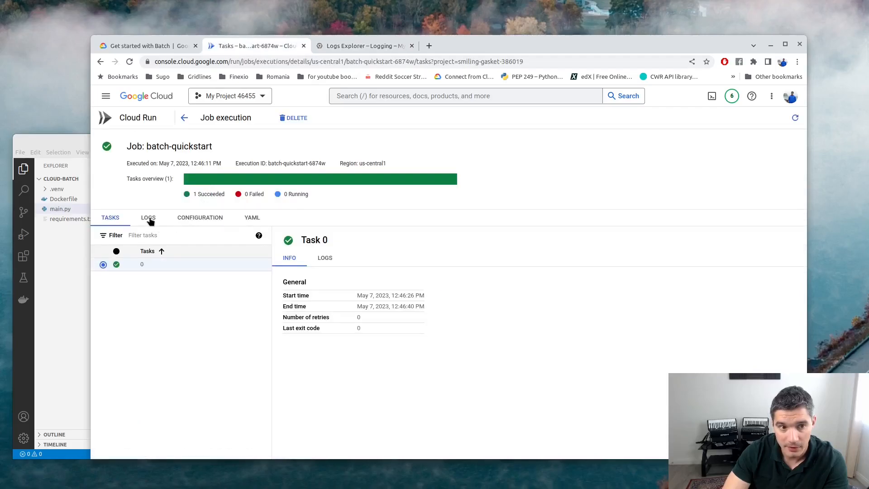
left_click(148, 218)
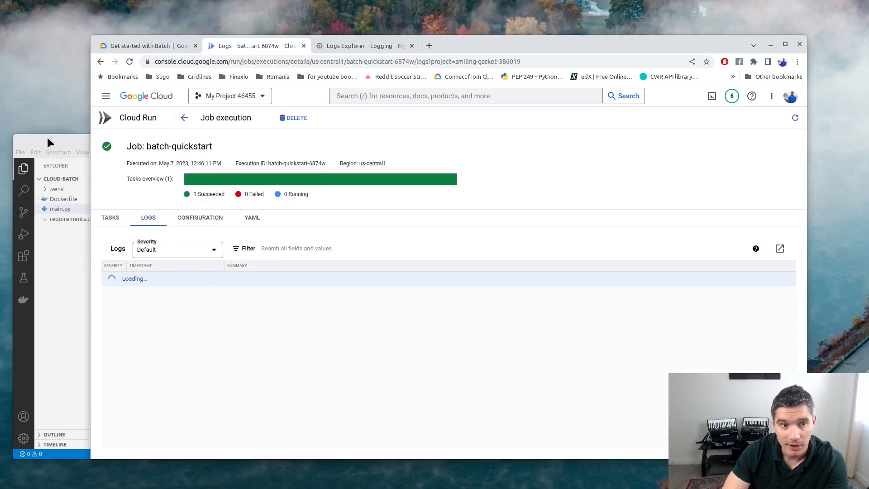
Compare against main.py's logging setup on lines 5–7, then return to the execution logs.
left_click(22, 167)
left_click_drag(281, 240, 182, 222)
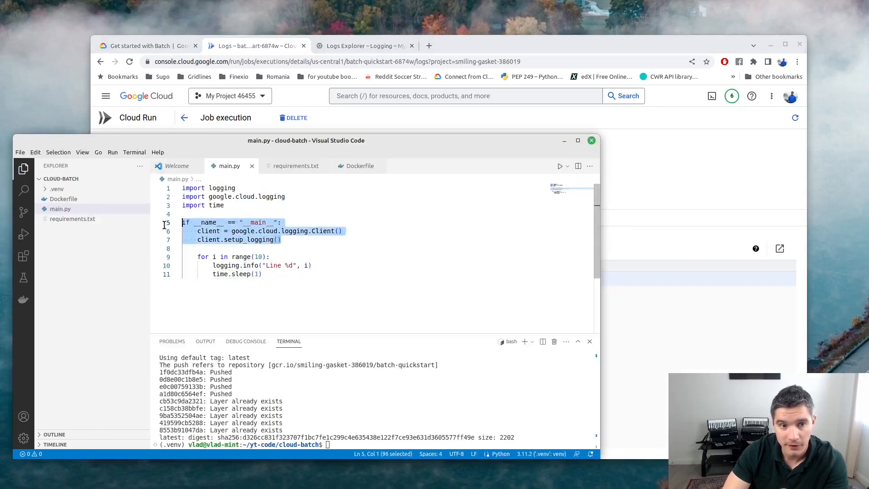
left_click(620, 230)
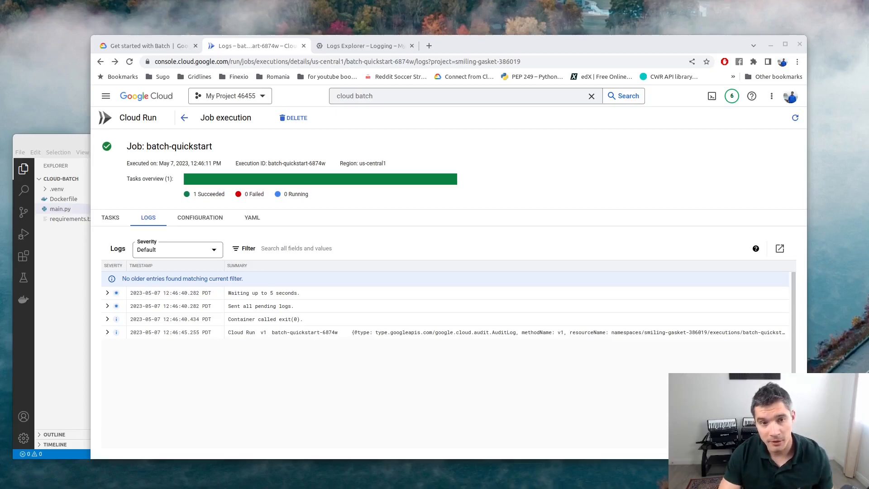
Search for 'batch' and open the Batch job list.
left_click(395, 100)
key("ctrl+a")
type("batch")
key("Down")
key("Return")
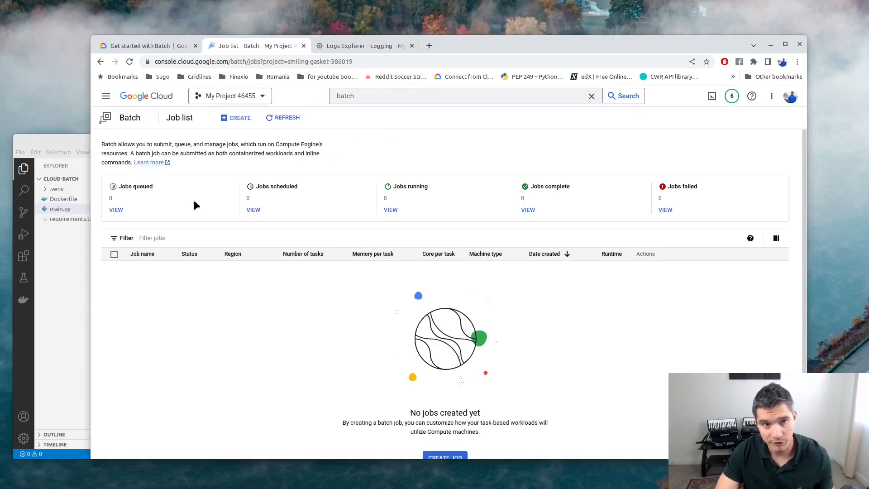
scroll(192, 193, "down", 1)
scroll(192, 190, "up", 1)
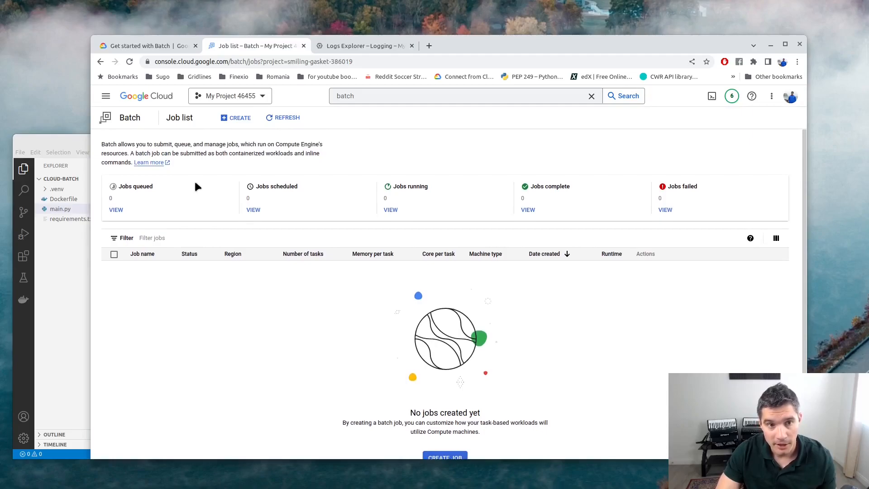
scroll(199, 181, "down", 1)
scroll(213, 181, "up", 1)
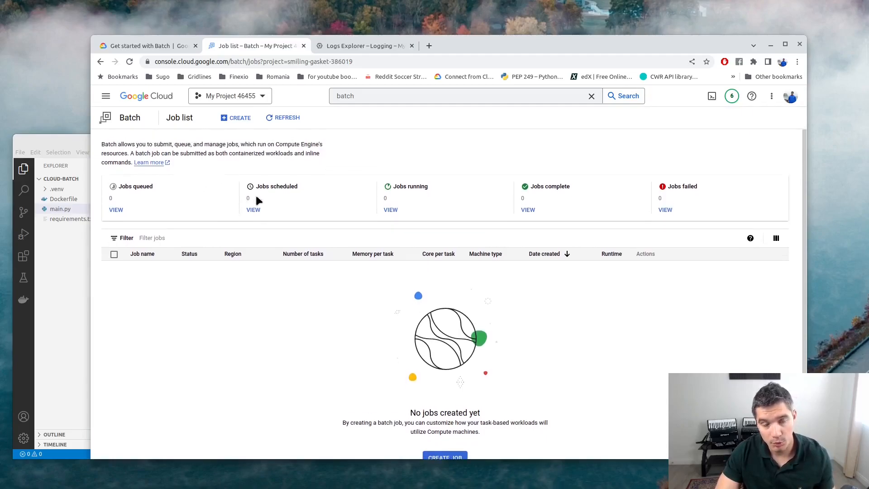
Start a new batch job named 'ba' in region us-west1 (Oregon).
left_click(239, 118)
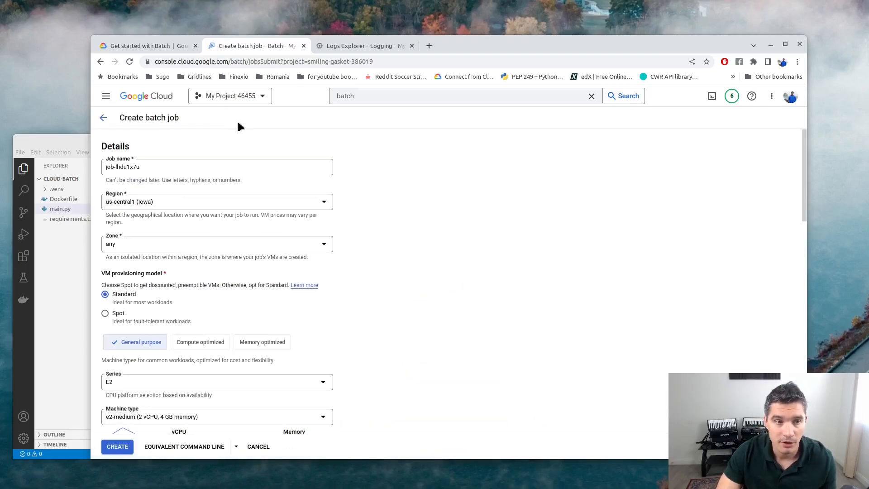
double_click(174, 167)
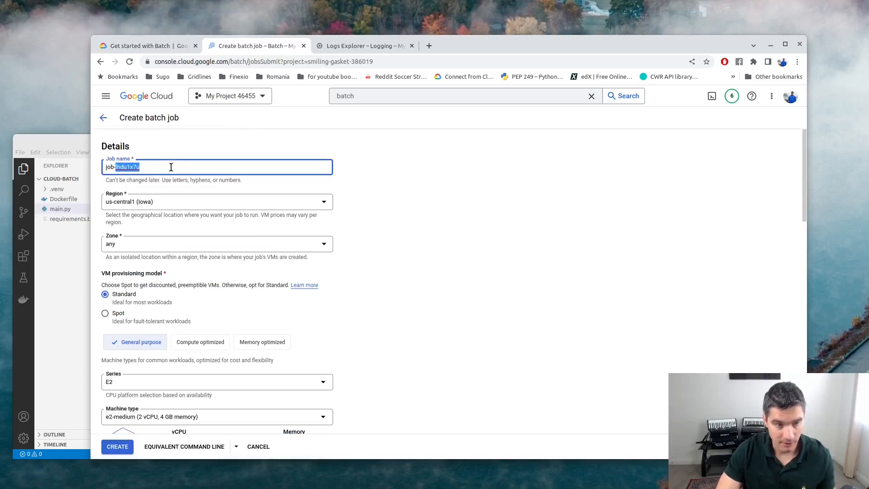
triple_click(171, 167)
type("batch-ui-1")
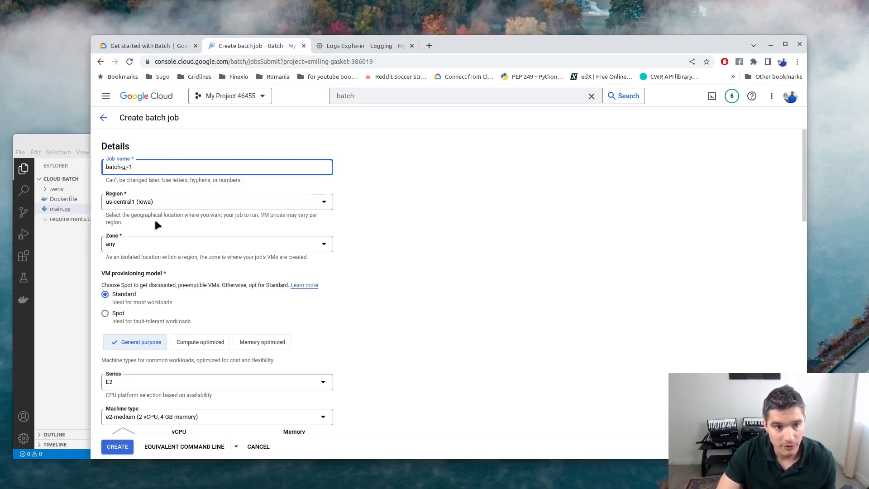
left_click(147, 202)
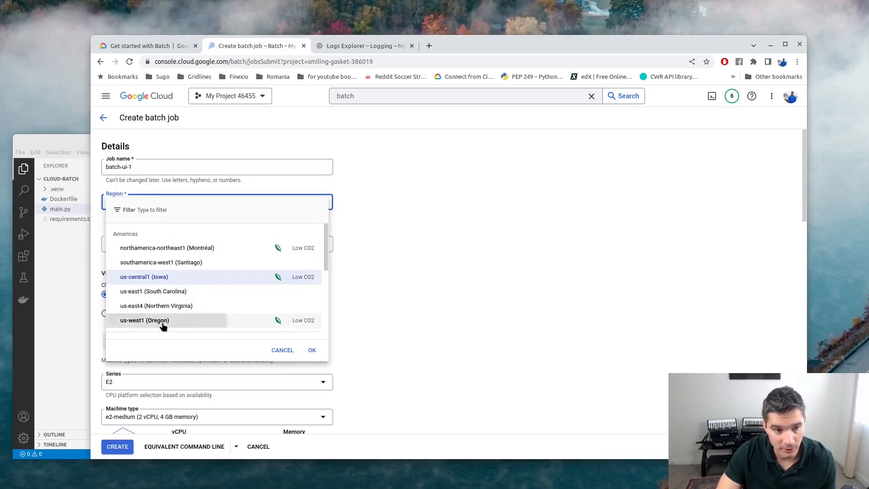
left_click(149, 320)
Set the machine type to e2-micro and select the Container image URL field.
scroll(107, 272, "down", 1)
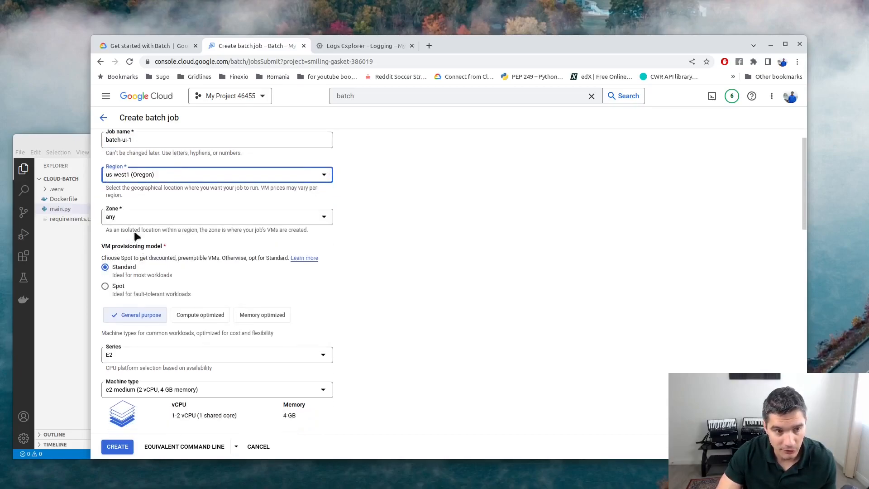
scroll(217, 312, "down", 2)
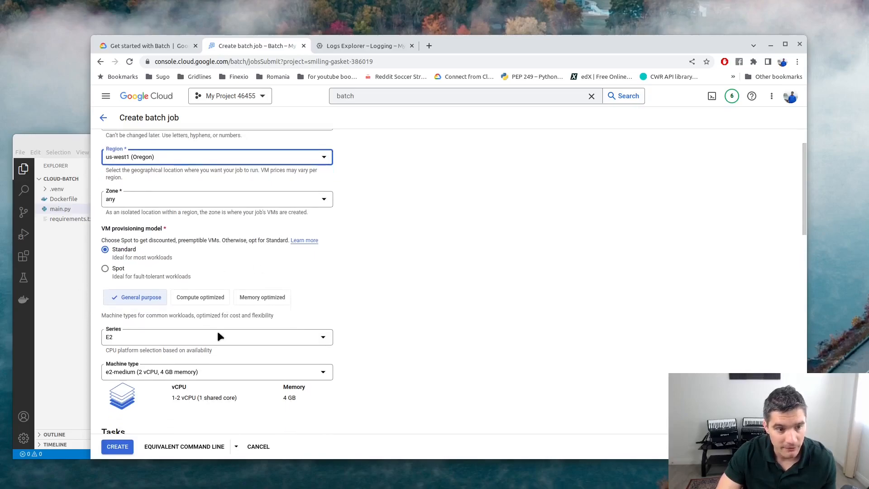
left_click(164, 330)
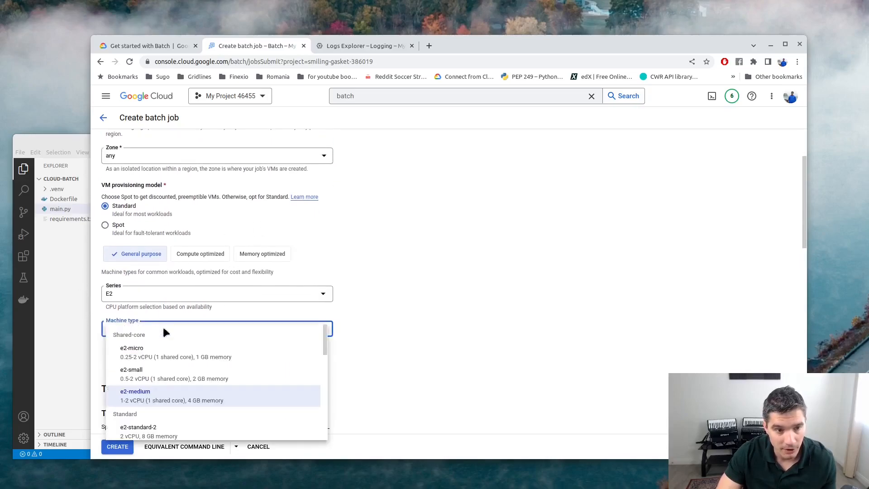
left_click(170, 351)
scroll(293, 330, "down", 1)
scroll(290, 321, "down", 2)
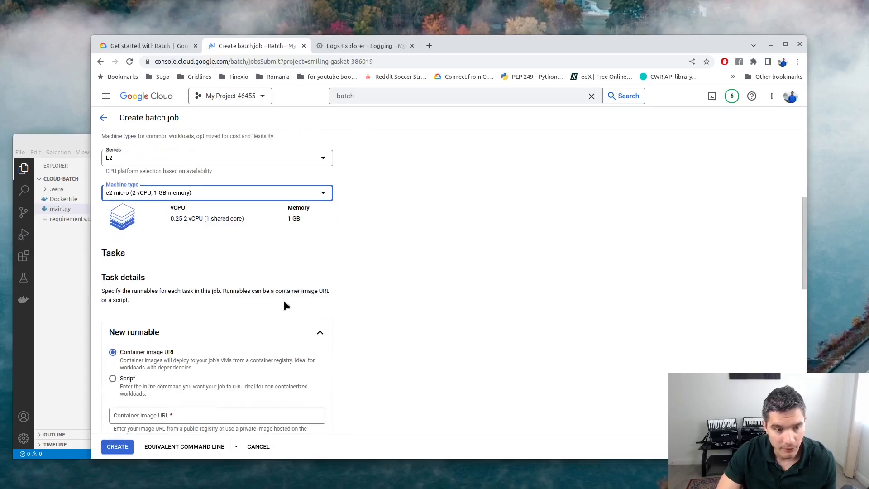
scroll(172, 280, "down", 2)
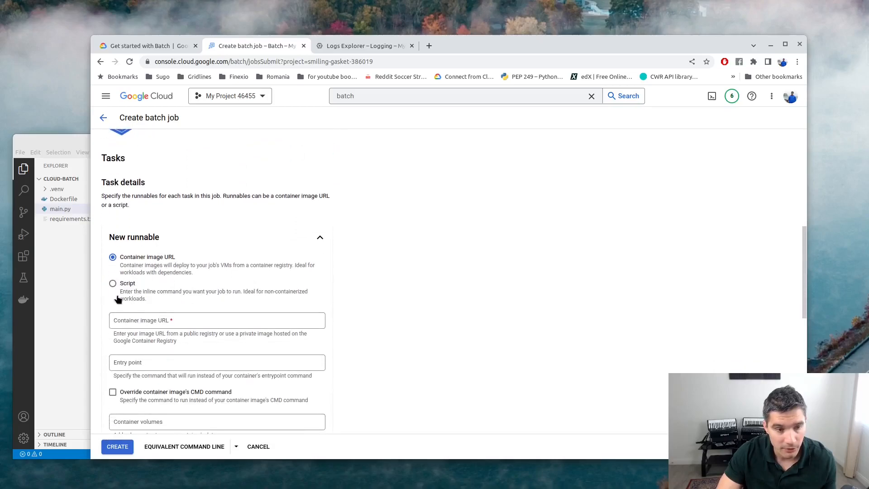
left_click(135, 321)
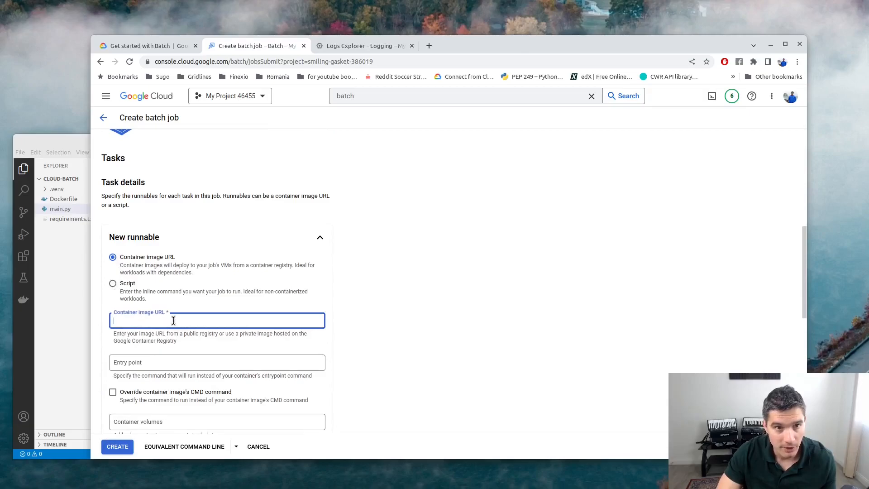
Open the Google Cloud console home page in a new tab.
scroll(150, 274, "down", 2)
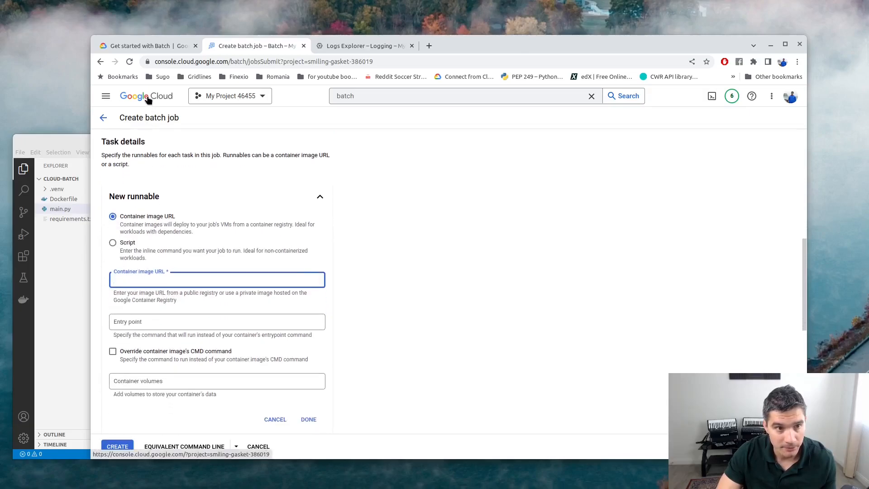
right_click(147, 98)
left_click(162, 102)
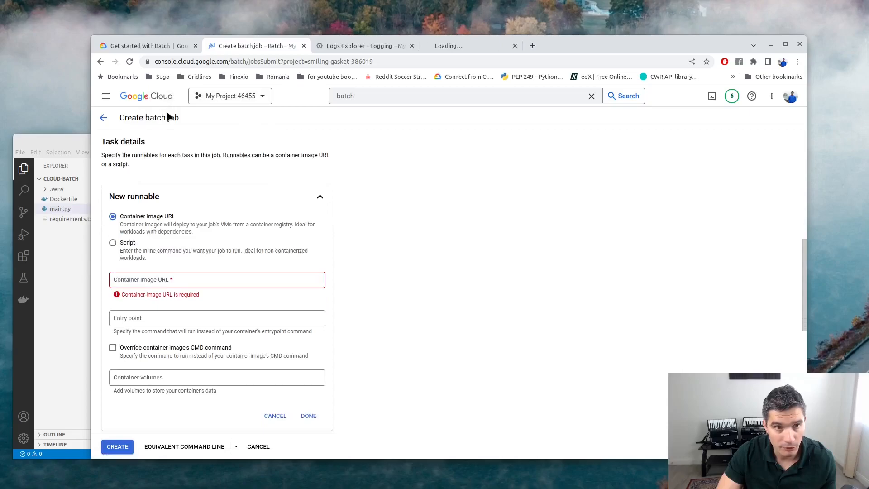
Find batch-quickstart image d326cc831f32 in Container Registry and copy its full name.
left_click(478, 45)
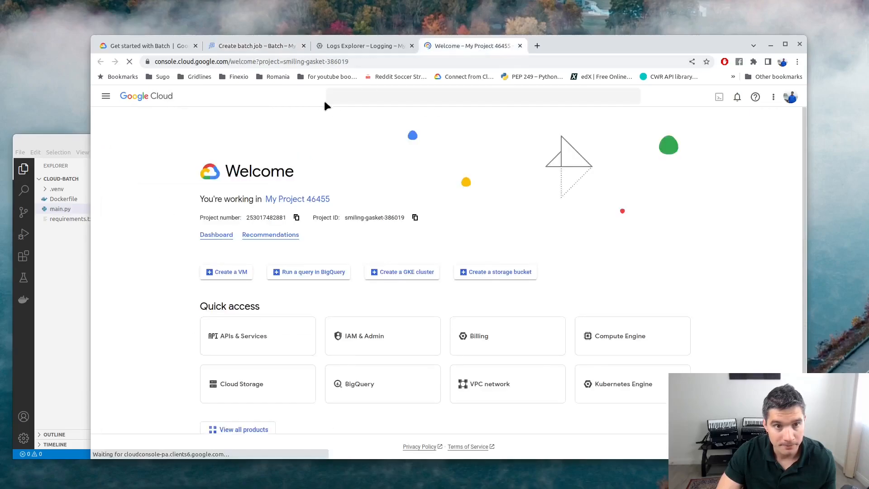
left_click(373, 93)
type("c")
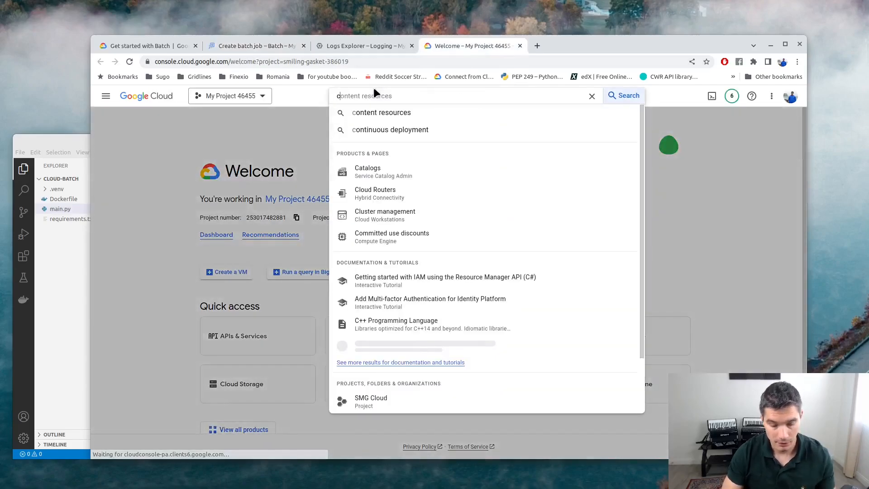
type("ont")
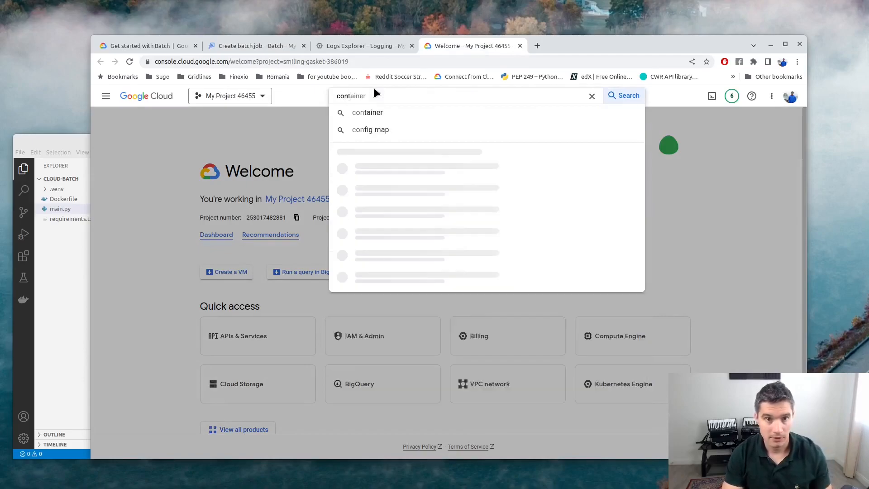
type("ainer regis")
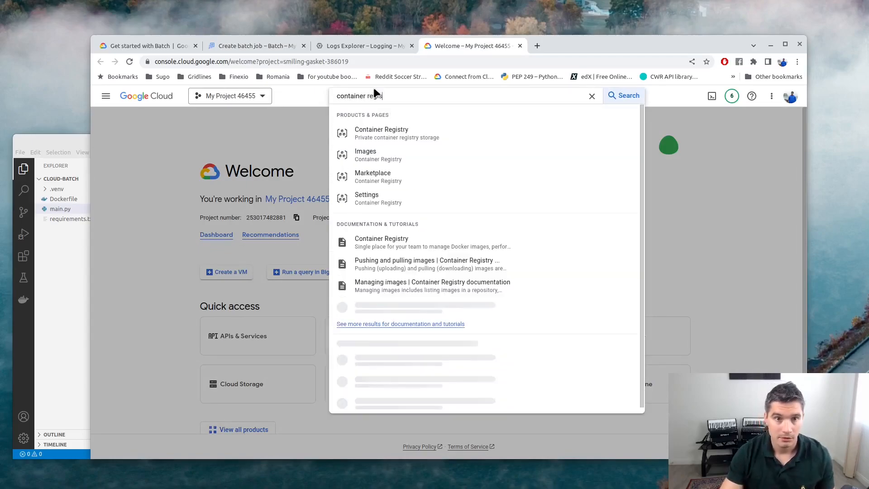
left_click(385, 131)
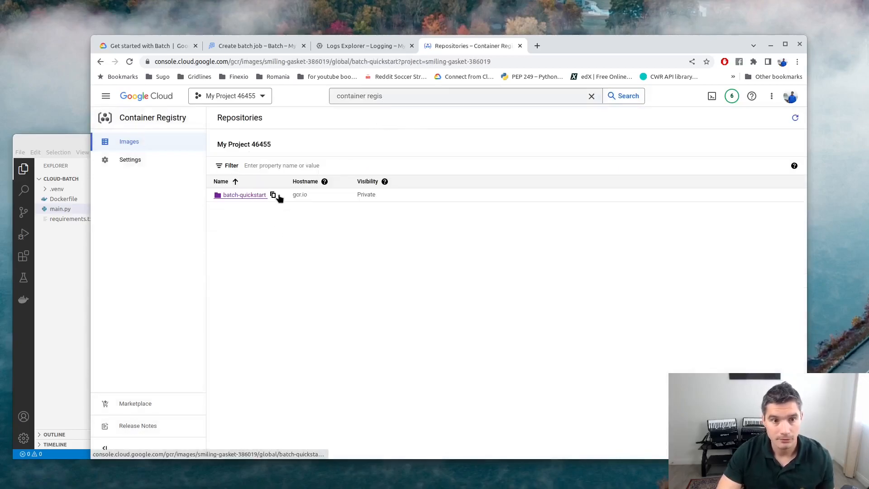
left_click(261, 196)
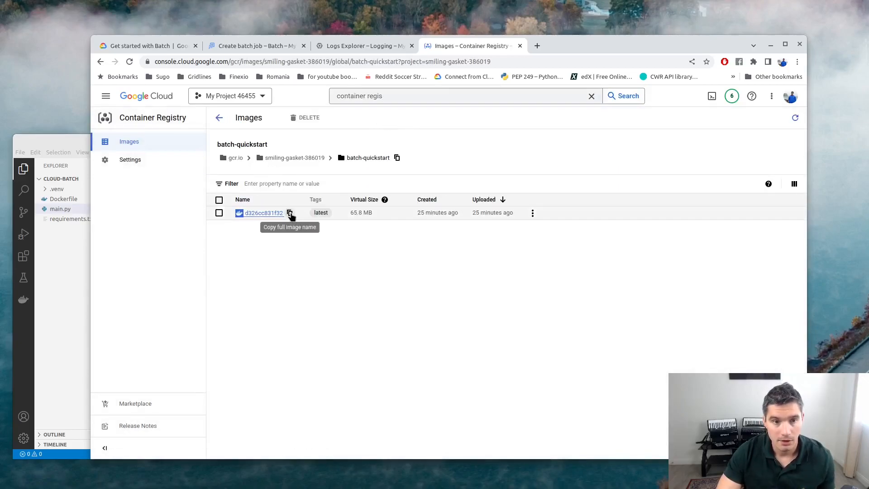
left_click(291, 214)
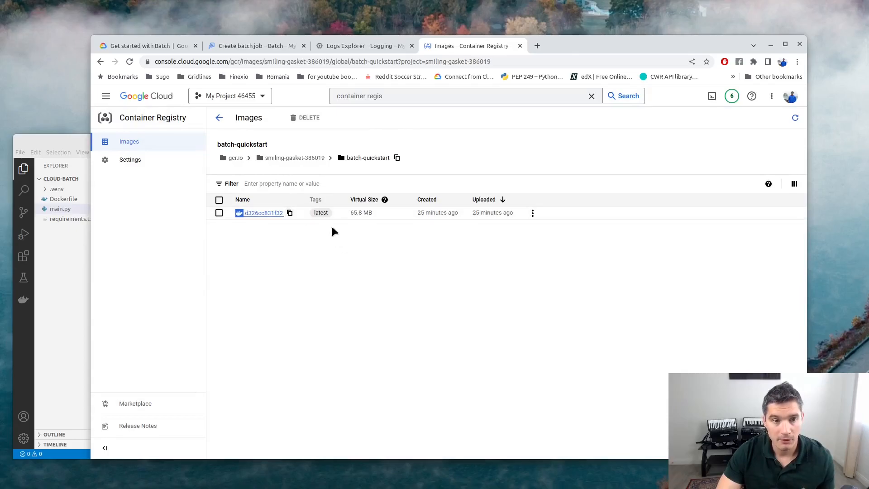
Paste the copied image name into the batch job's Container image URL.
left_click(235, 46)
left_click(178, 281)
key("ctrl+v")
left_click(429, 280)
Set both Task count and Parallelism to 2.
scroll(312, 325, "down", 2)
scroll(304, 334, "down", 1)
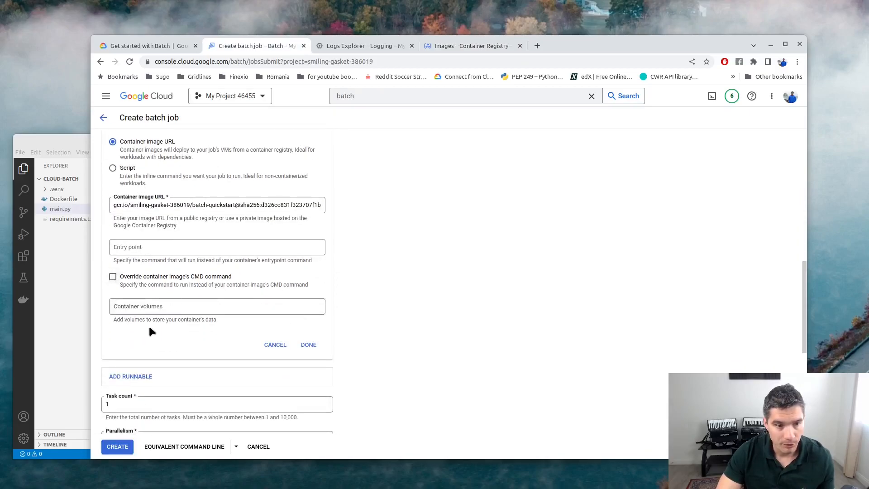
scroll(142, 323, "down", 3)
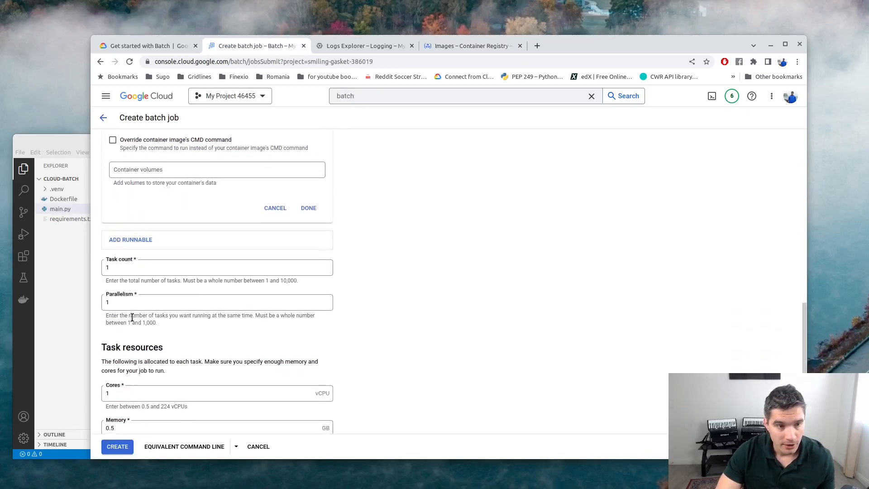
left_click(107, 261)
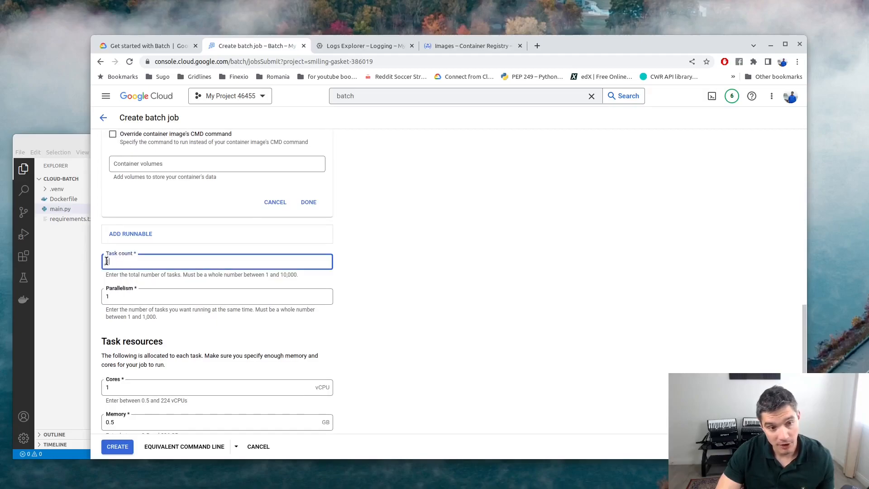
type("2")
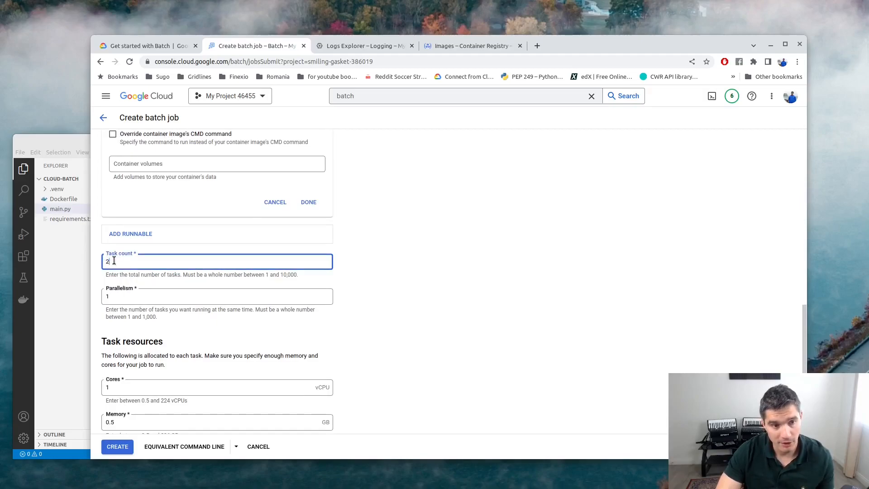
left_click_drag(114, 292, 97, 292)
left_click(113, 295)
type("2")
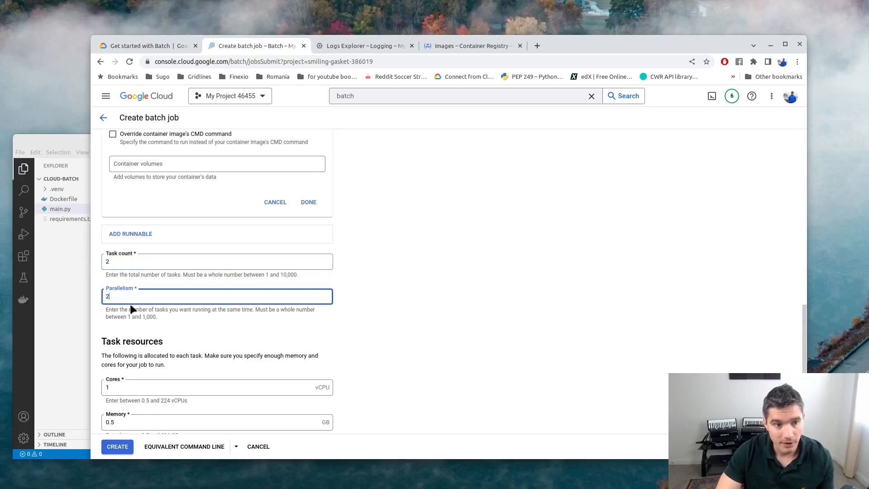
scroll(142, 303, "down", 3)
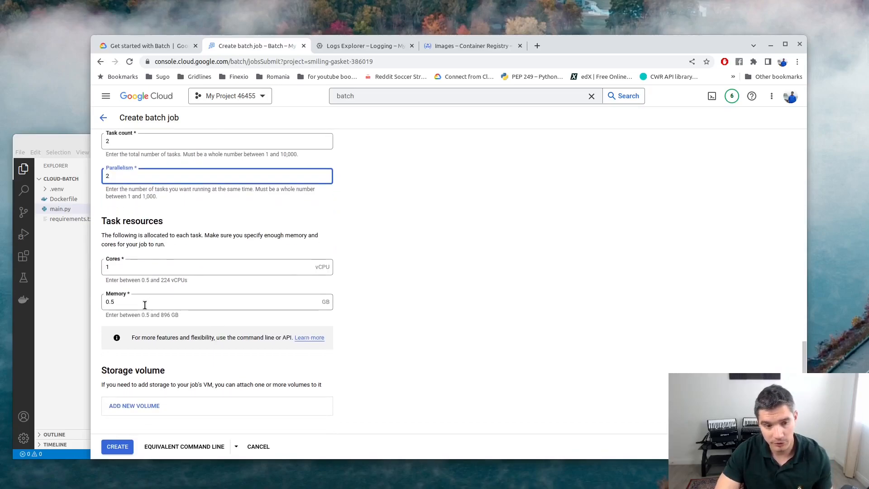
Mark BATCH_TASK_INDEX in the basic job guide's CMD example, then return to main.py.
left_click(157, 45)
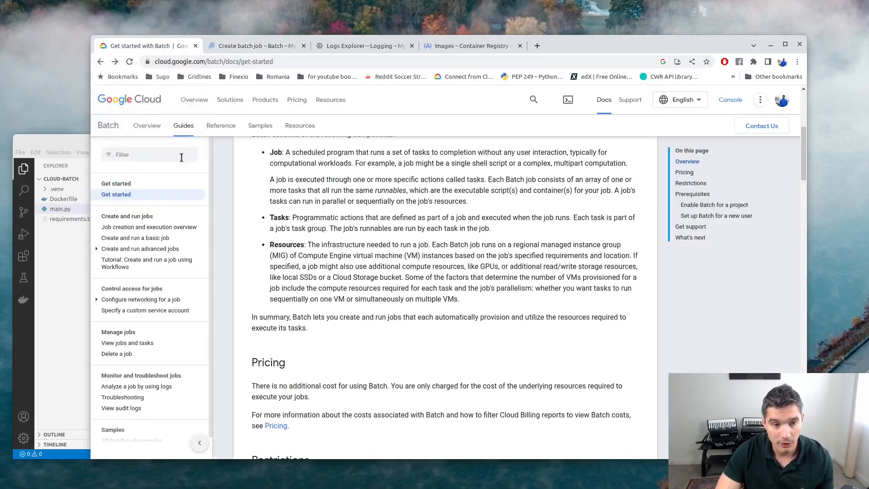
left_click(146, 240)
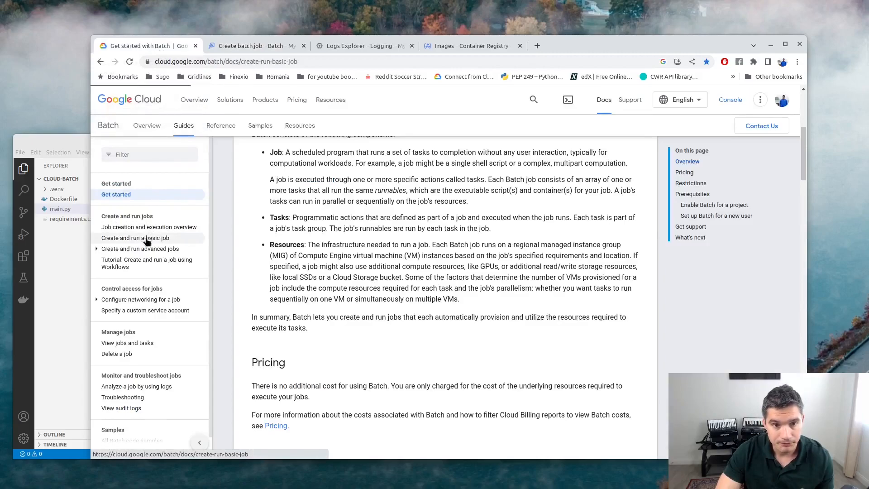
scroll(416, 272, "down", 12)
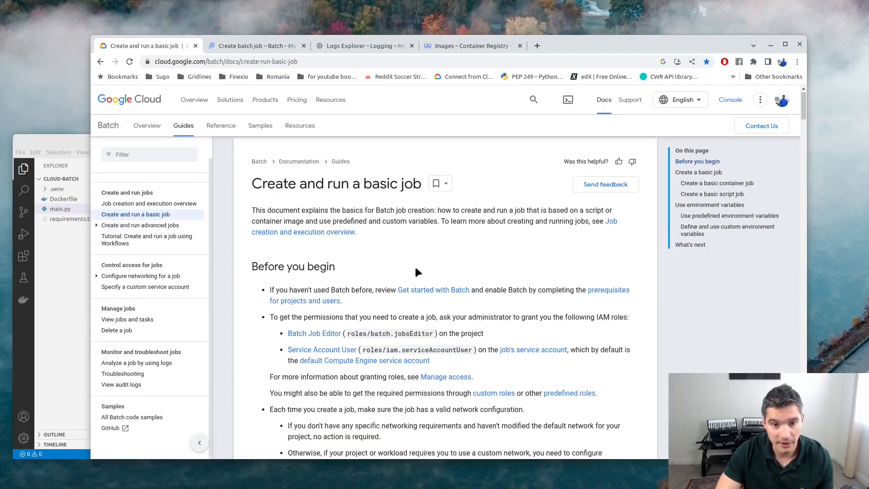
scroll(417, 271, "down", 15)
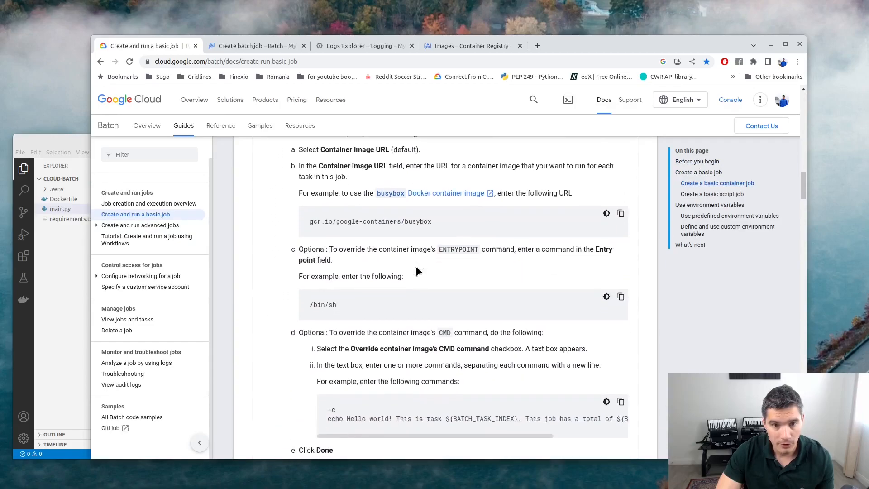
scroll(416, 271, "down", 4)
double_click(467, 235)
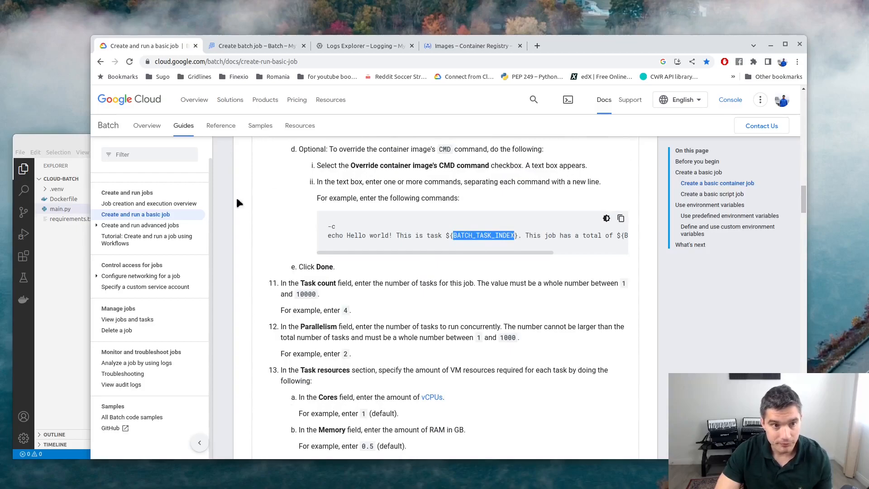
left_click(54, 140)
Prefix the logging message on line 10 with 'Task %s' and add a trailing comma argument.
left_click(362, 266)
key("Left")
key("Left")
key("Left")
key("Left")
key("Left")
key("Left")
key("Left")
key("Left")
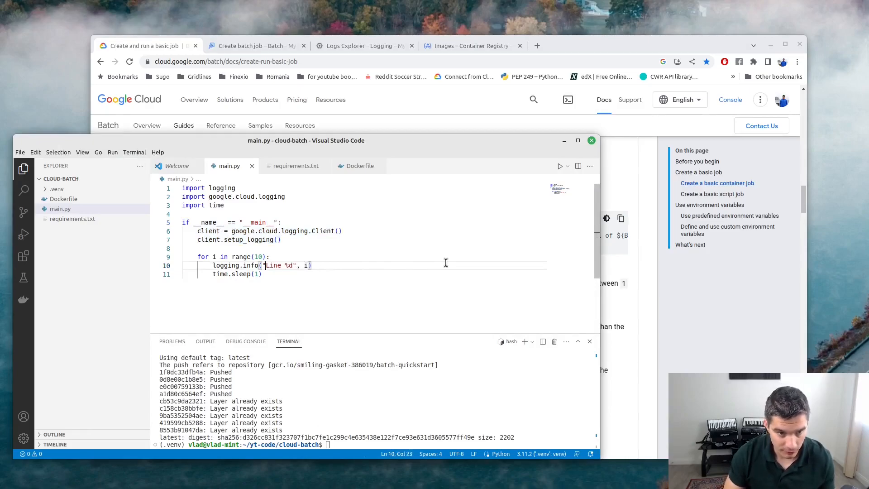
type("Task %s")
key("Left")
type(",")
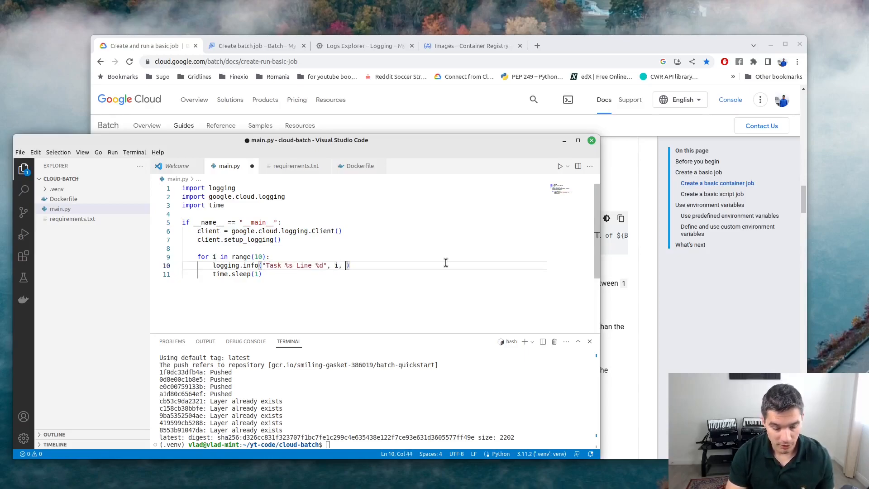
Add an 'import os' line after 'import time' in main.py.
left_click(260, 209)
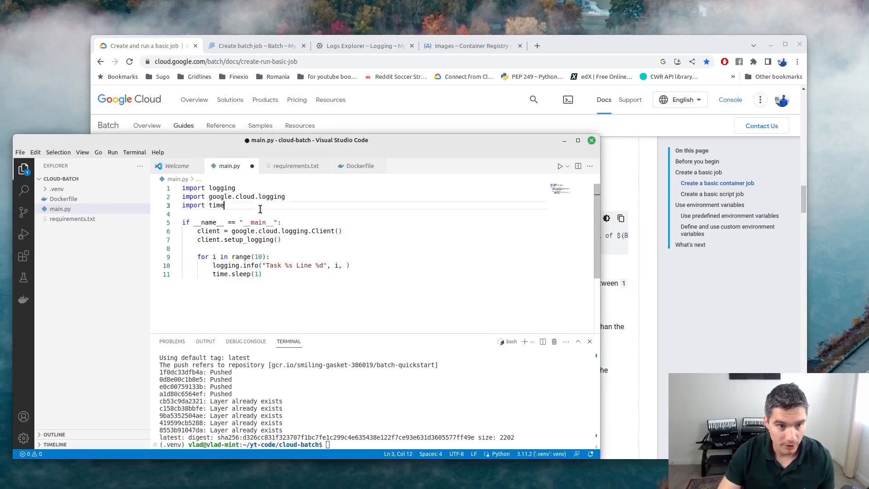
key("Return")
type("d")
key("Escape")
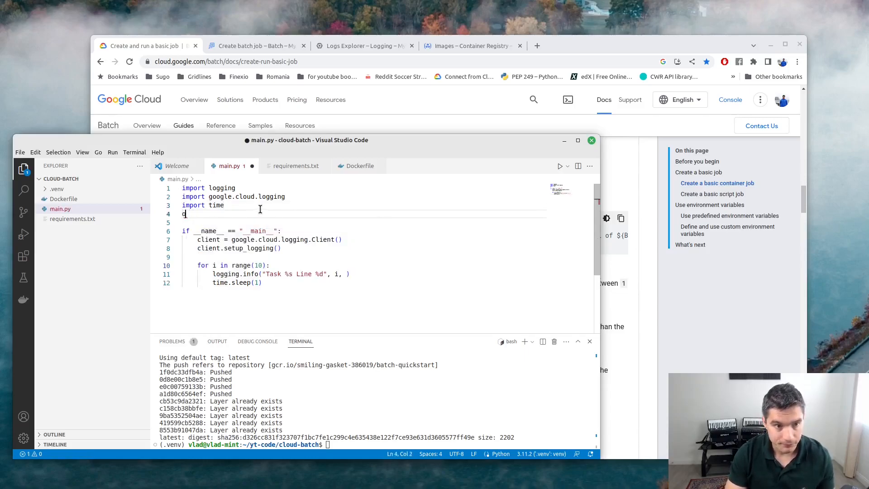
key("BackSpace")
type("import os")
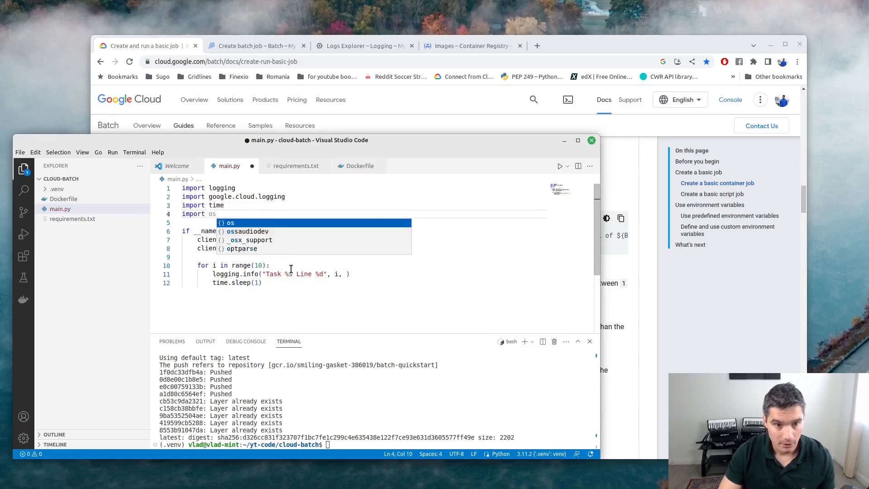
Pass os.environ.get("BATCH_TASK_INDEX") into the logging call, copying the name from the Batch docs.
left_click(347, 274)
type("os.envi")
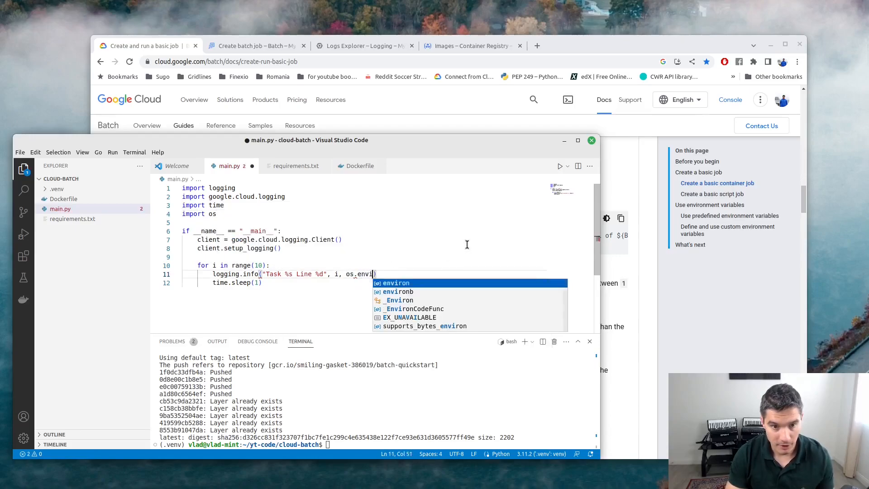
key("Tab")
type(".get(")
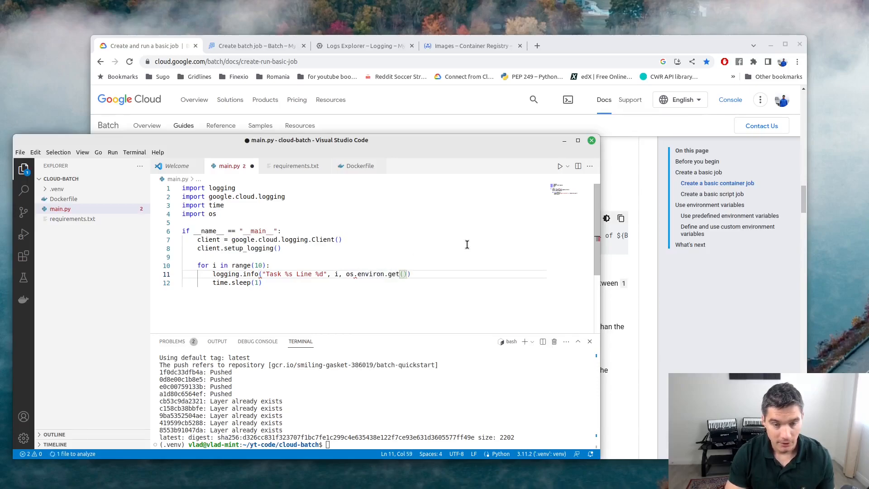
left_click(620, 305)
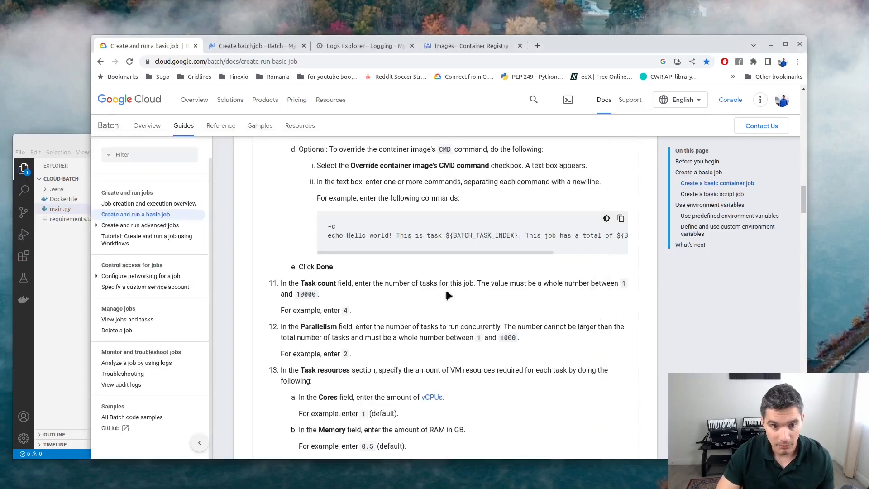
double_click(468, 233)
key("ctrl+c")
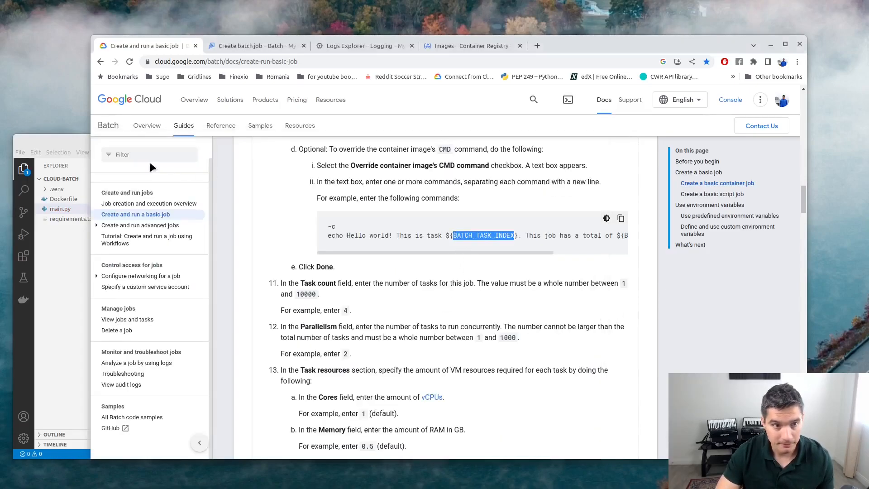
left_click(77, 138)
type("\"")
key("ctrl+v")
key("Left")
key("Left")
key("Left")
key("Left")
key("Left")
key("BackSpace")
key("BackSpace")
key("BackSpace")
key("BackSpace")
Fix s.environ to os.environ, append i to the logging.info arguments, and save main.py.
left_click(529, 272)
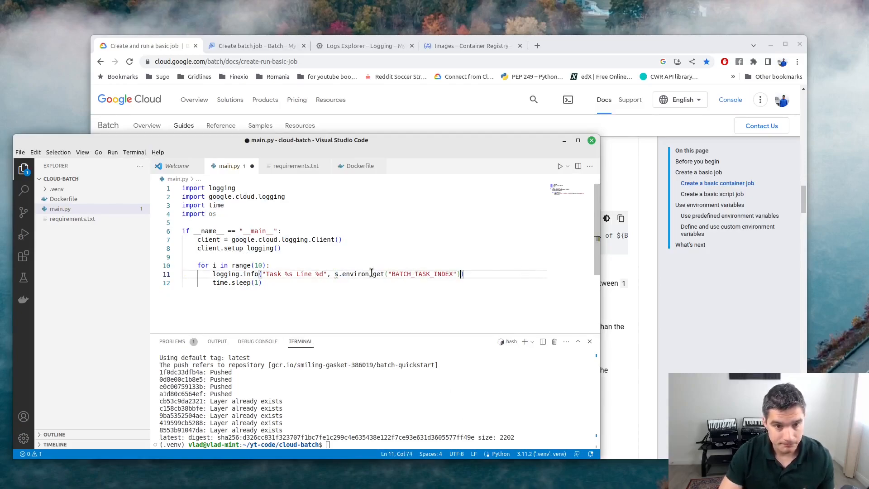
left_click(335, 274)
type("o")
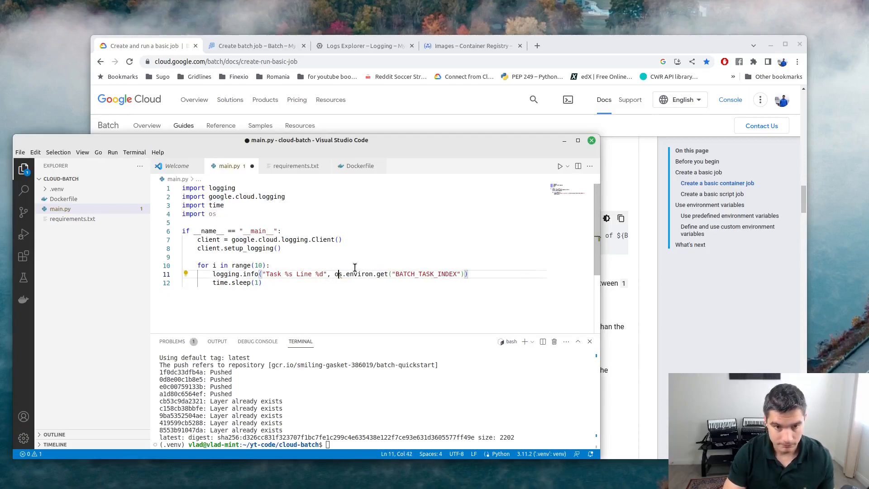
key("End")
type(",")
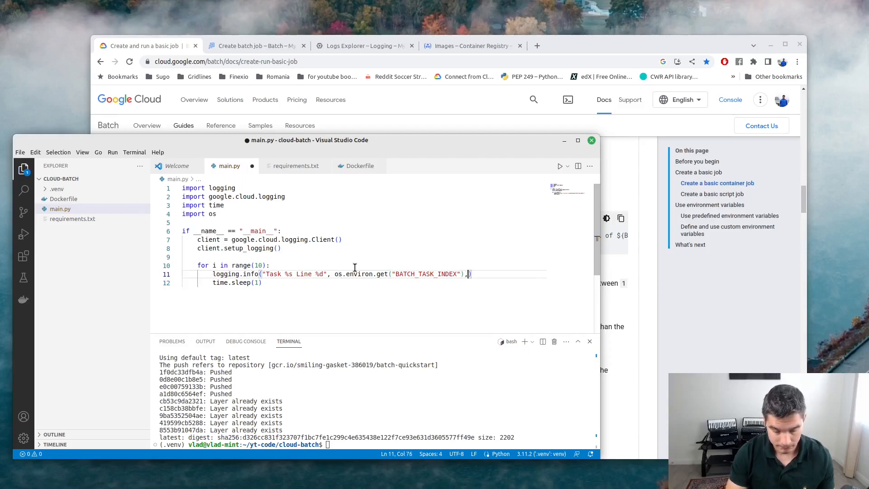
type(" i")
left_click(274, 304)
key("ctrl+s")
Change the loop to range(100) and the sleep to 5 seconds, then save main.py.
left_click(257, 265)
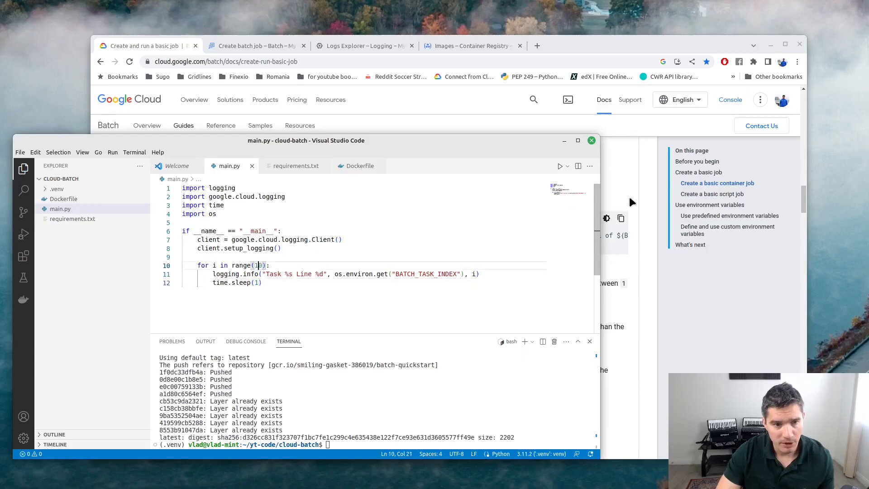
key("shift+Left")
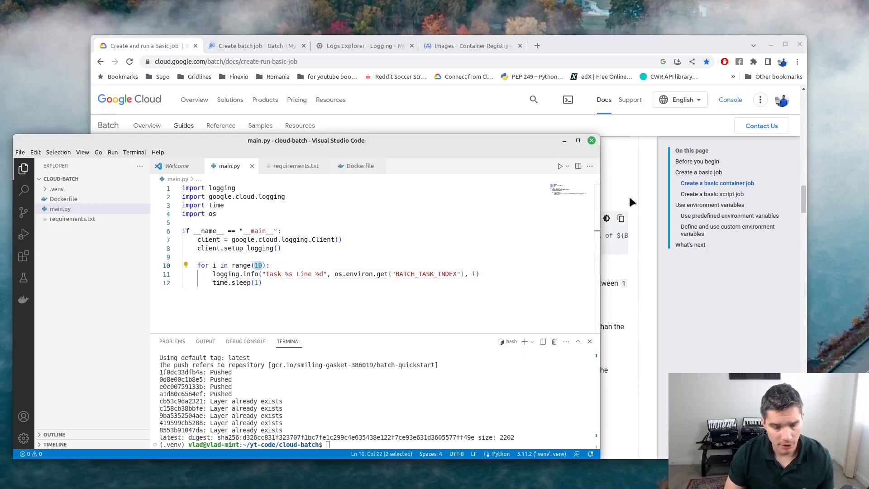
type("100")
key("Down")
key("Down")
key("Left")
key("BackSpace")
type("5")
key("Right")
key("ctrl+s")
Look over the edited loop lines in main.py, then focus the terminal.
key("Left")
key("Up")
key("Up")
key("Down")
key("Up")
key("Down")
key("Up")
key("Up")
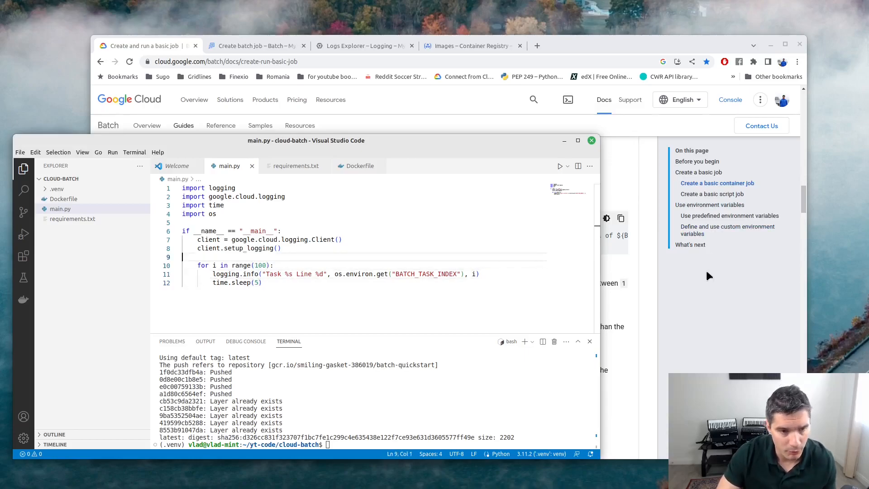
scroll(707, 271, "down", 1)
left_click(301, 290)
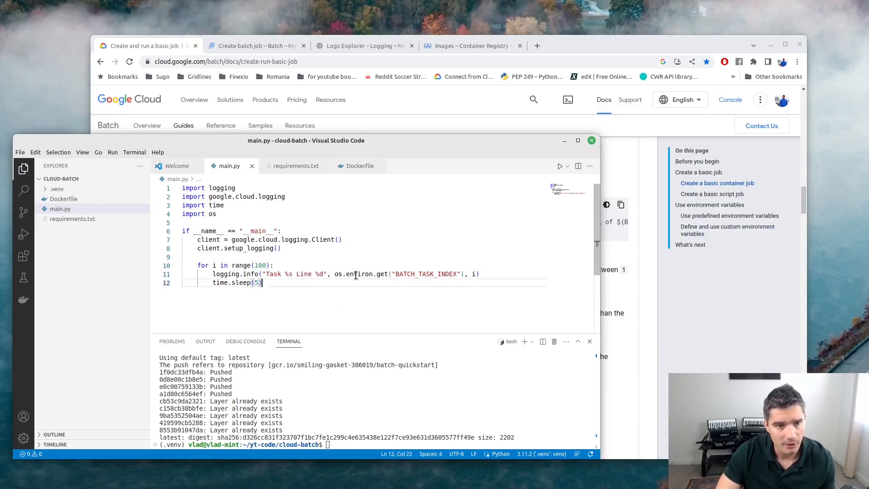
left_click(444, 402)
Rerun the docker build -t …/batch-quickstart . and docker push commands from terminal history.
key("Up")
key("Up")
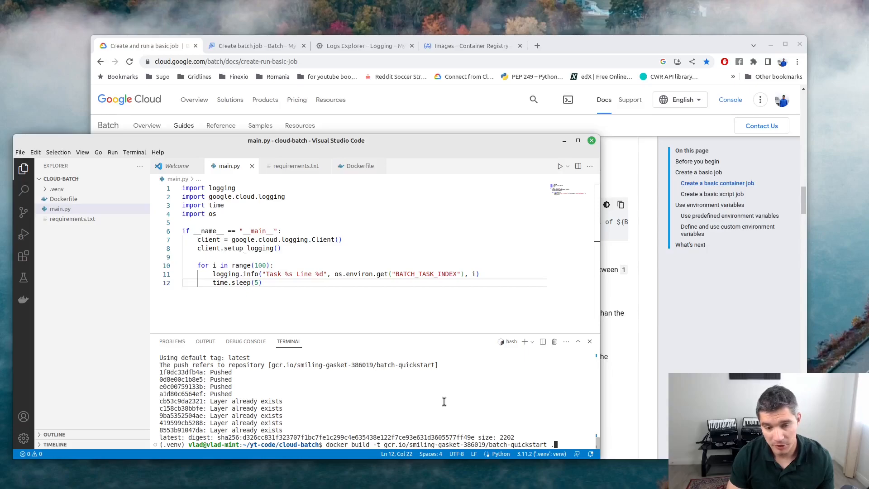
key("Return")
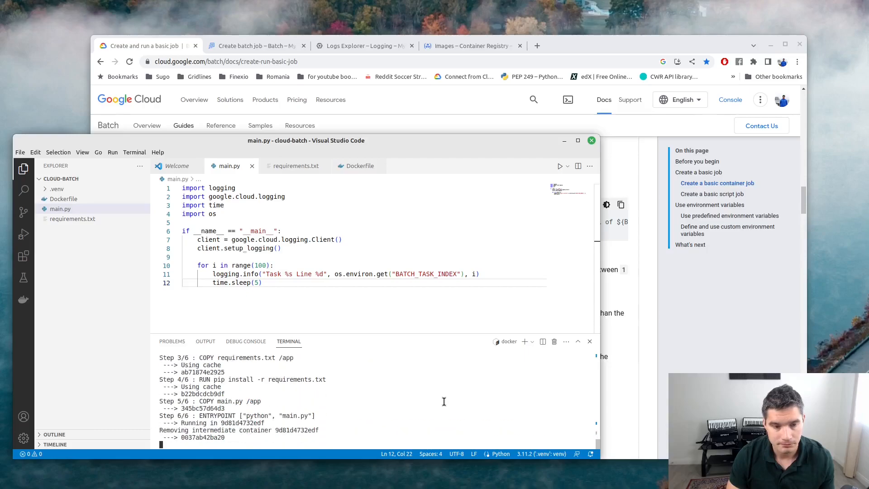
key("Up")
key("Up")
key("Return")
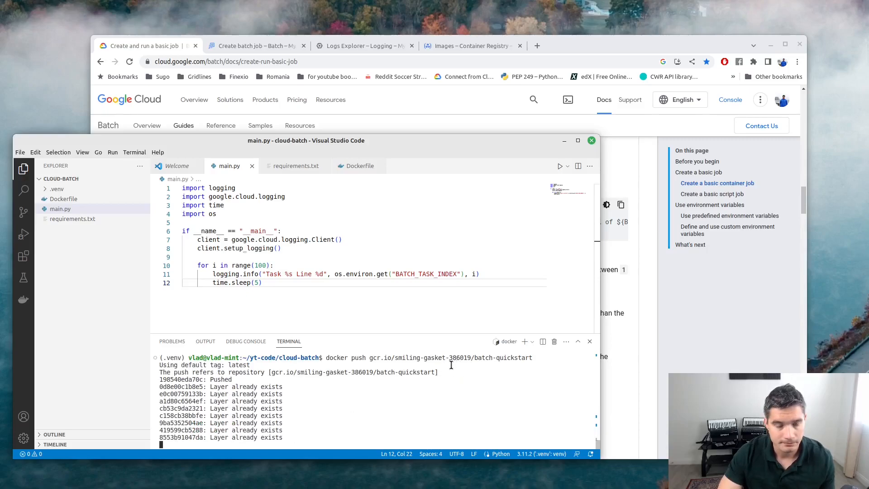
Reload the Container Registry images list and copy the new image's full name.
left_click(460, 47)
right_click(392, 295)
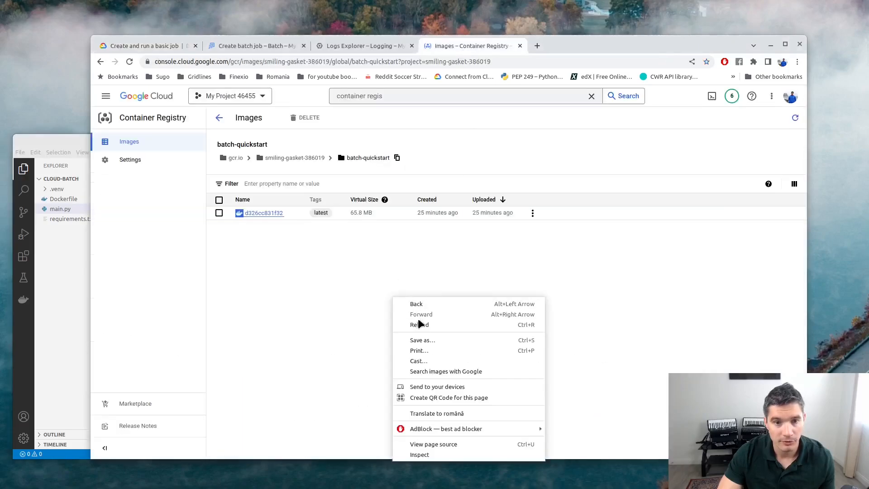
left_click(419, 323)
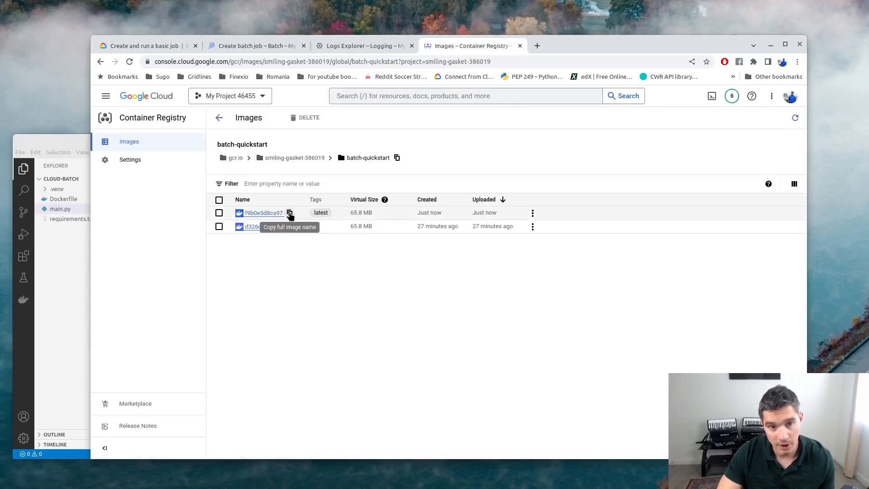
left_click(289, 213)
Replace the Container image URL on the batch job form with the new image name.
left_click(252, 46)
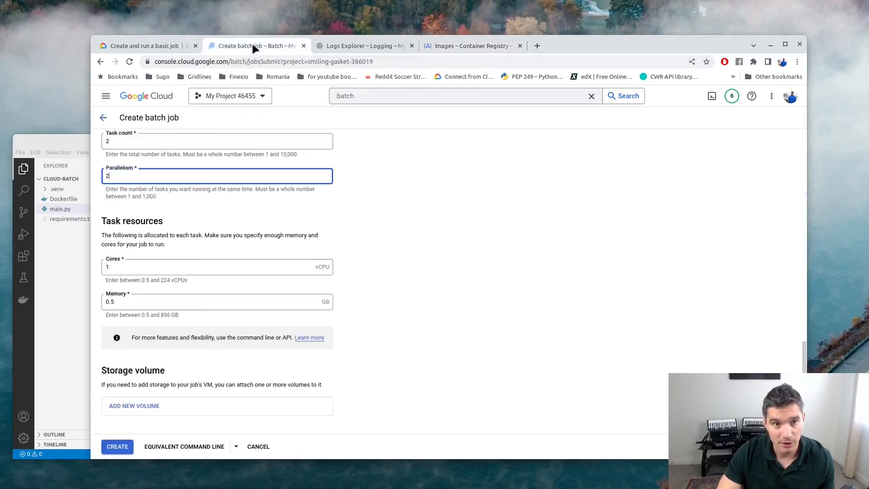
scroll(211, 216, "up", 3)
scroll(193, 238, "up", 4)
left_click(207, 247)
key("ctrl+a")
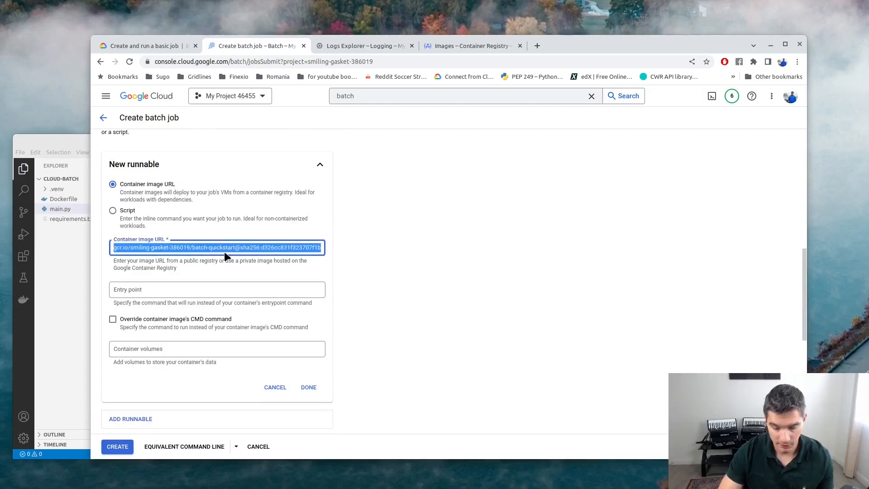
key("BackSpace")
key("ctrl+v")
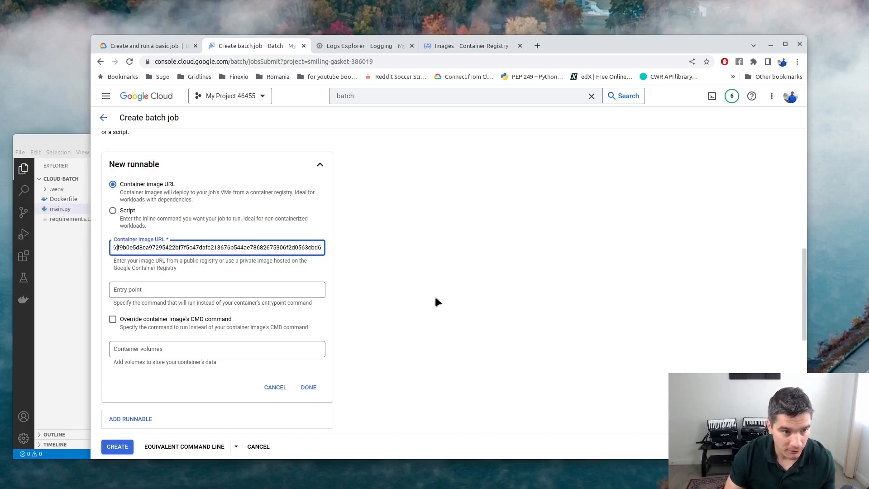
key("shift+Right")
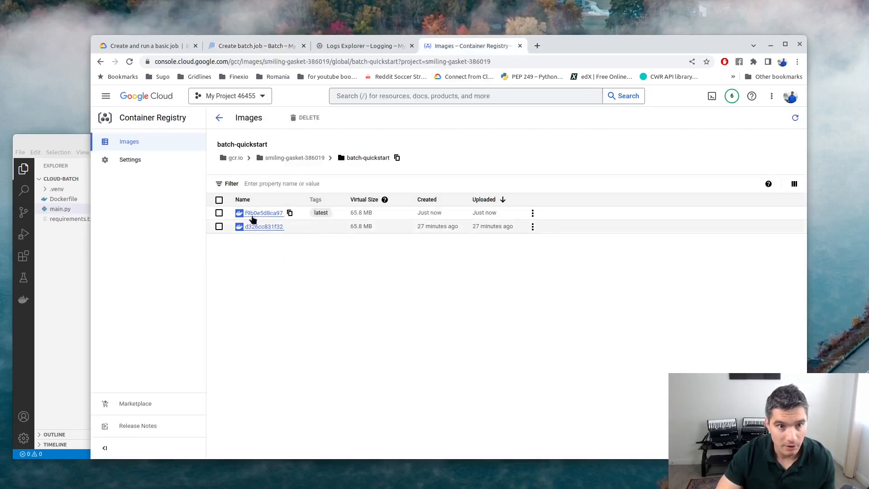
Submit the batch job form with CREATE.
left_click(245, 44)
scroll(389, 301, "down", 1)
left_click(388, 295)
scroll(267, 266, "down", 6)
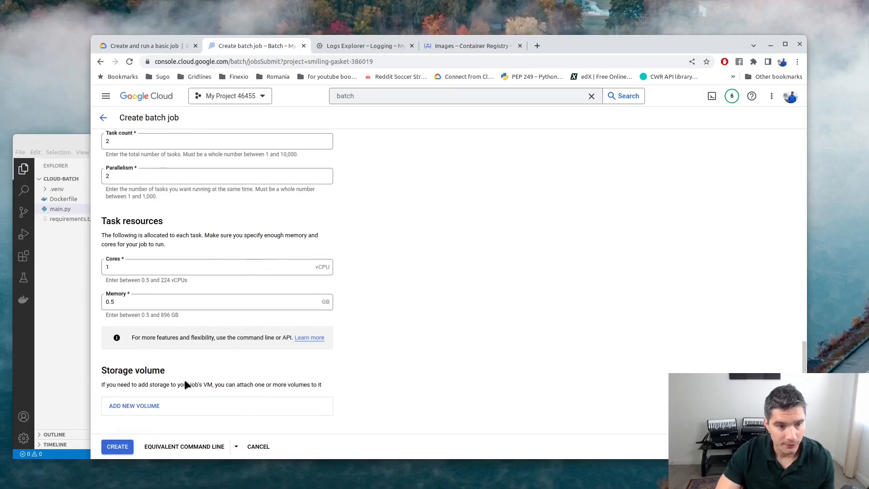
left_click(116, 448)
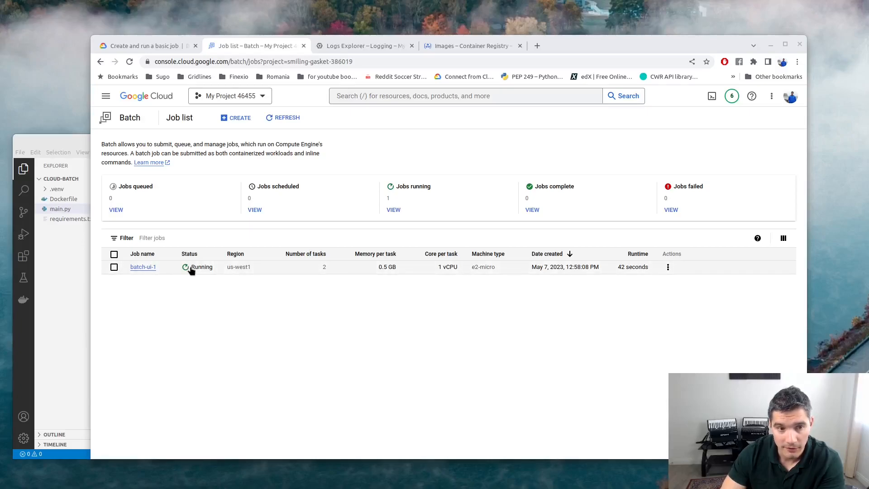
Open the console home in a new tab and go to Compute Engine via search.
right_click(147, 95)
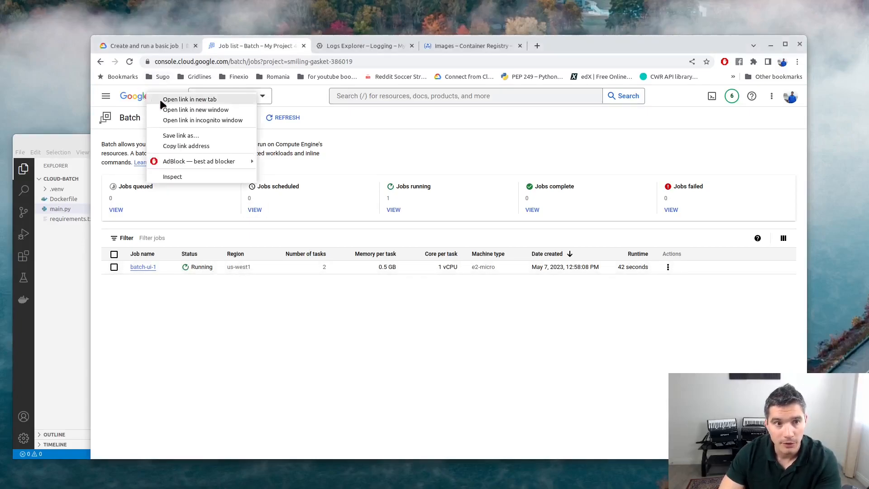
left_click(162, 99)
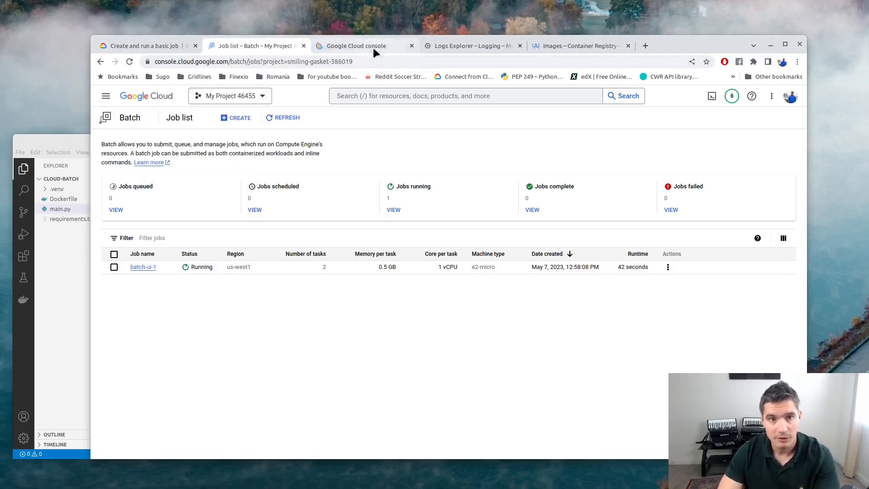
left_click(375, 47)
left_click(355, 95)
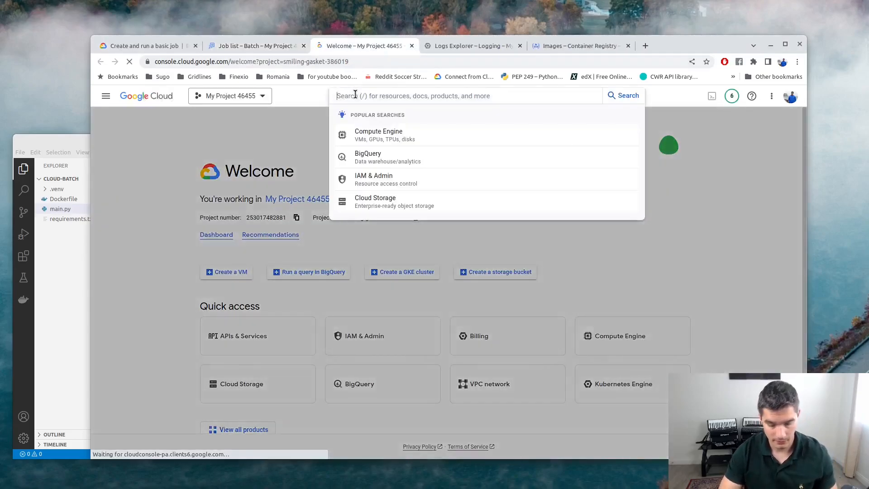
type("compute")
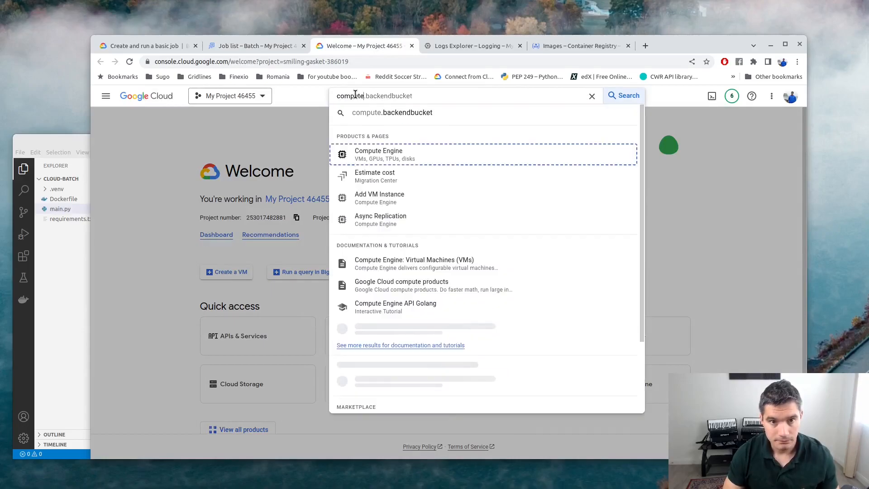
key("Return")
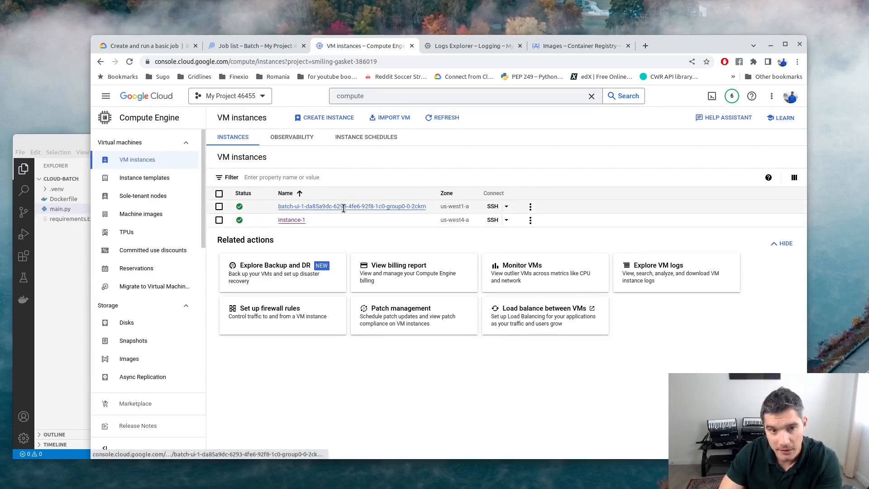
Check the batch job's status, then open the batch-ui VM's details and its Logging link.
left_click(429, 212)
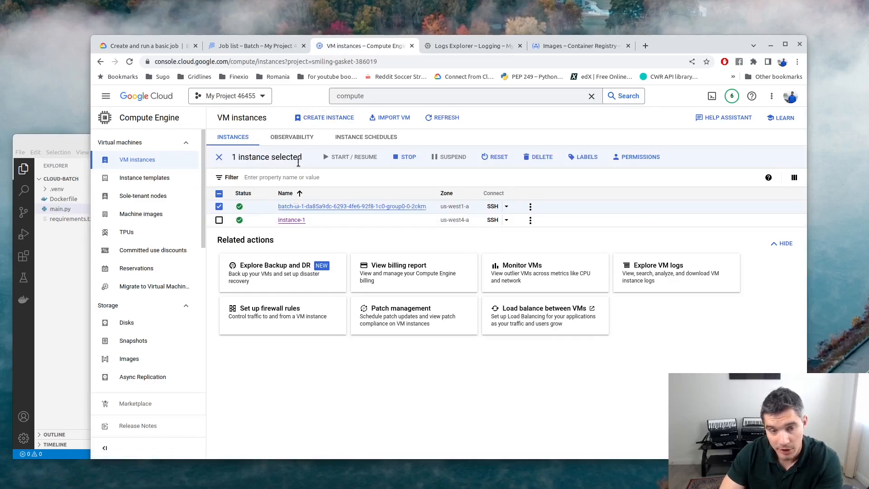
left_click(236, 45)
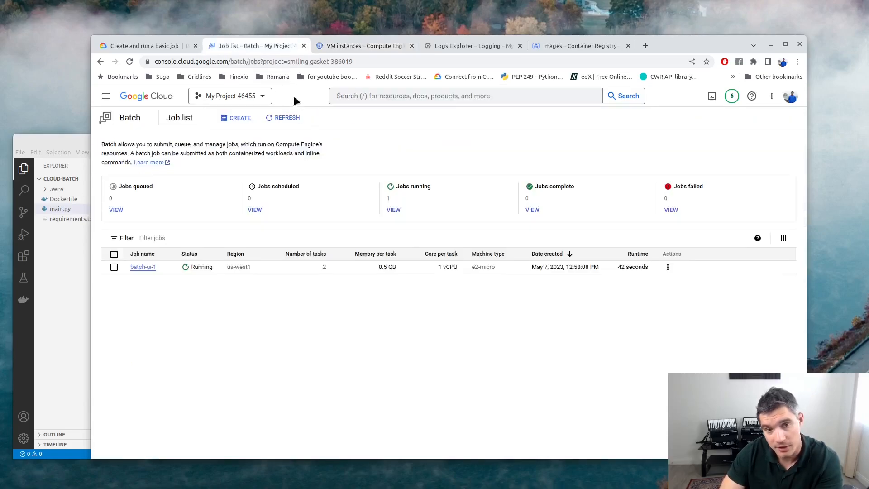
left_click(327, 45)
left_click(219, 207)
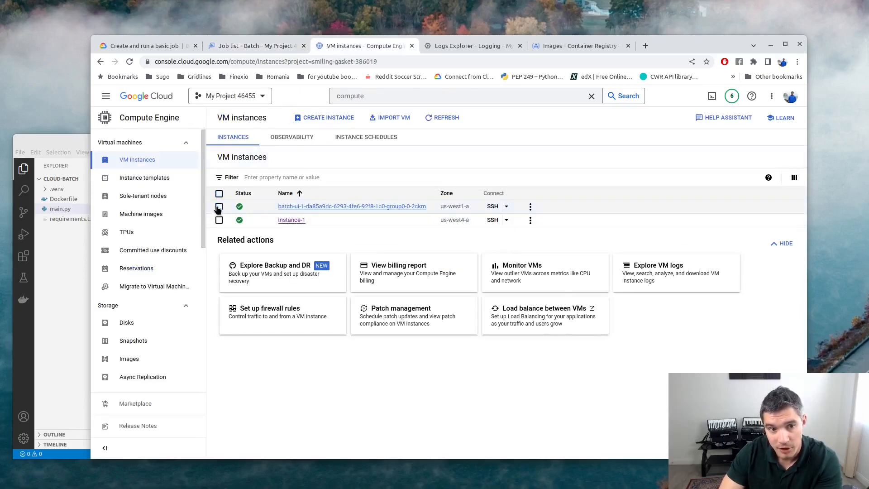
left_click(240, 45)
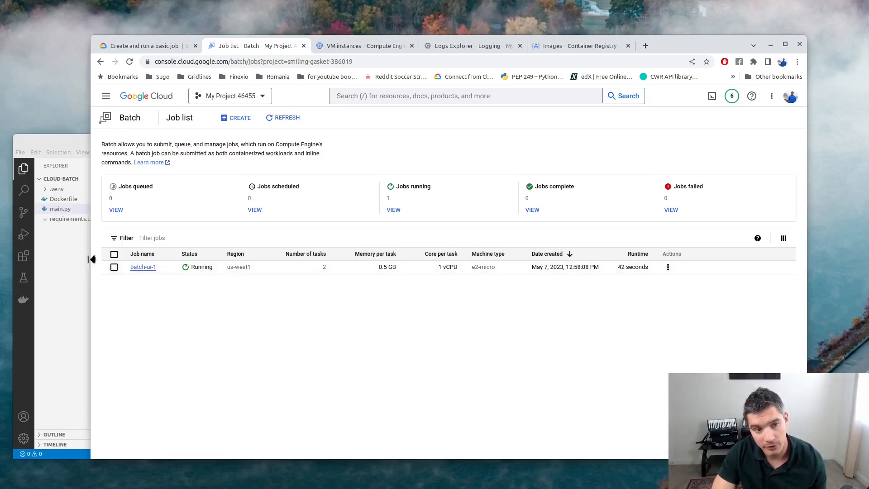
left_click(350, 49)
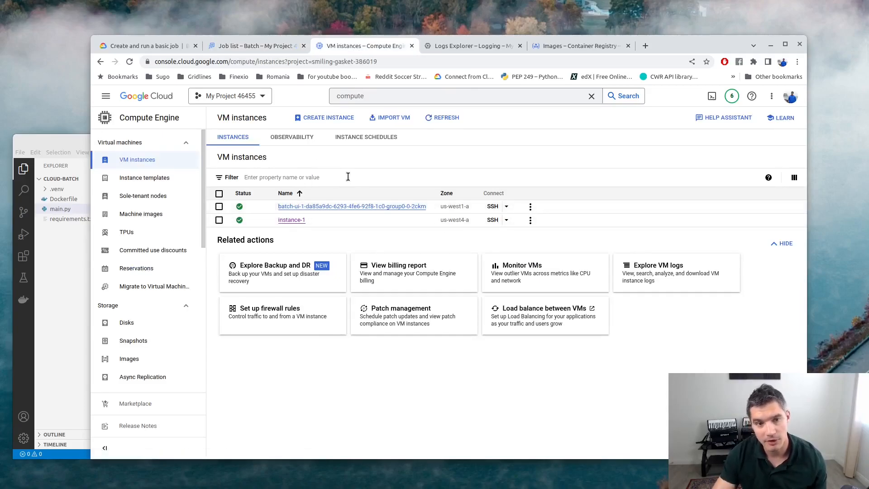
left_click(256, 46)
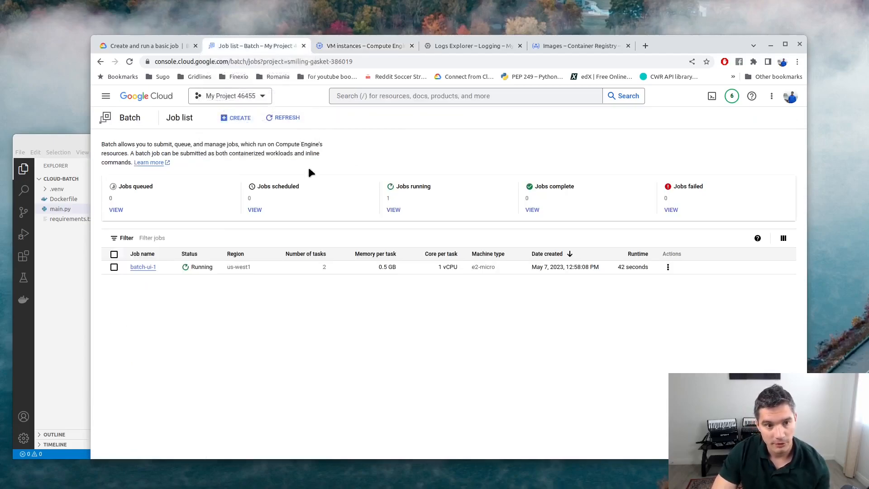
left_click(354, 45)
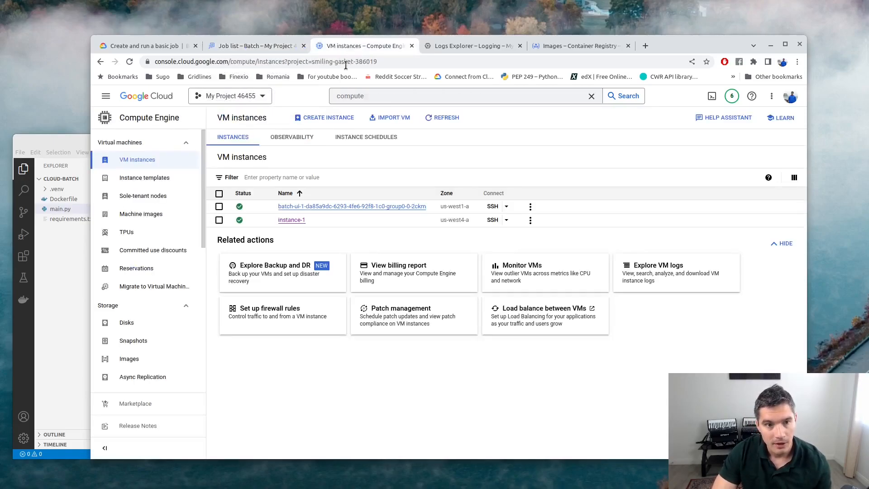
left_click(331, 208)
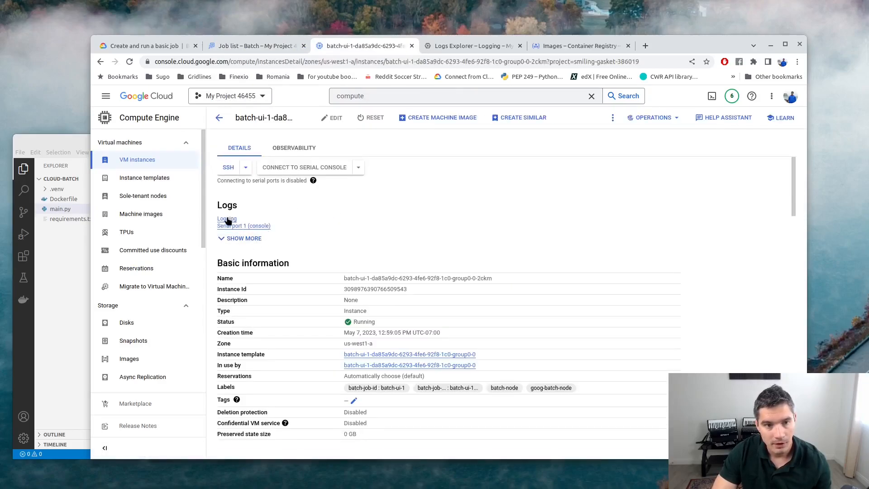
left_click(227, 218)
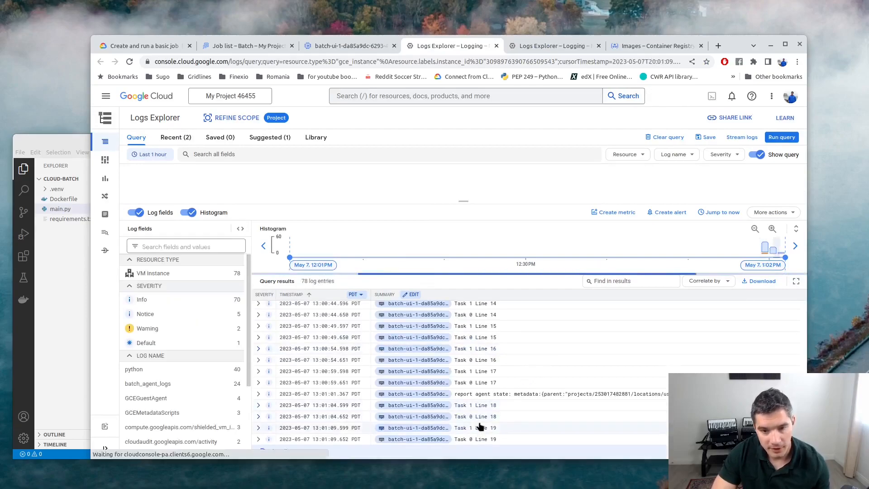
Highlight the Task 1 Line 18 entry in the VM's log.
left_click_drag(454, 406, 499, 406)
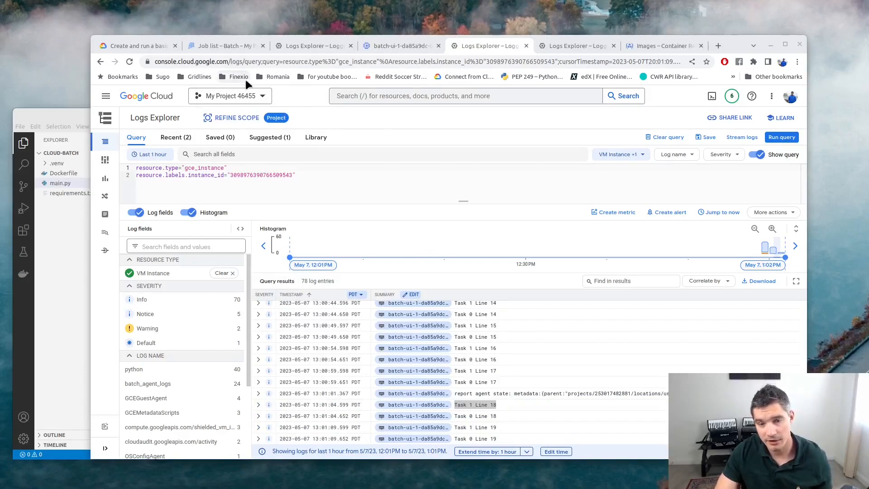
Start a new batch job form, inspect its Container image URL field, then return to the basic-job docs.
left_click(232, 46)
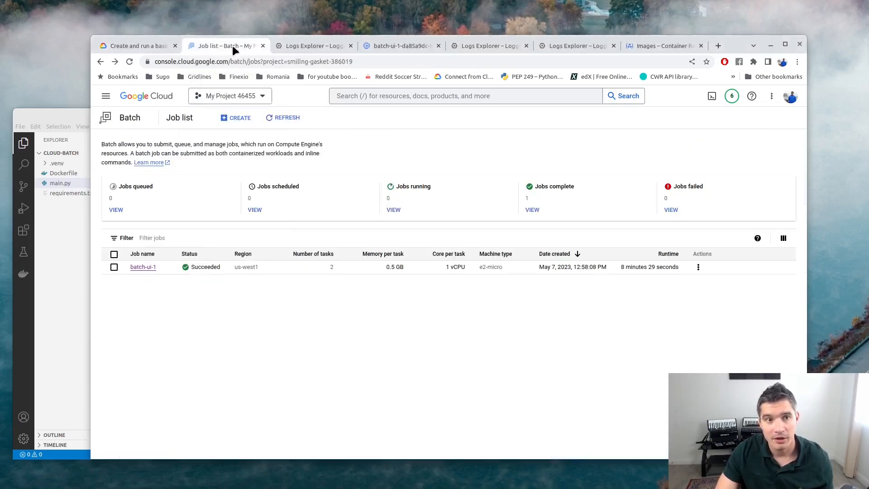
left_click(240, 119)
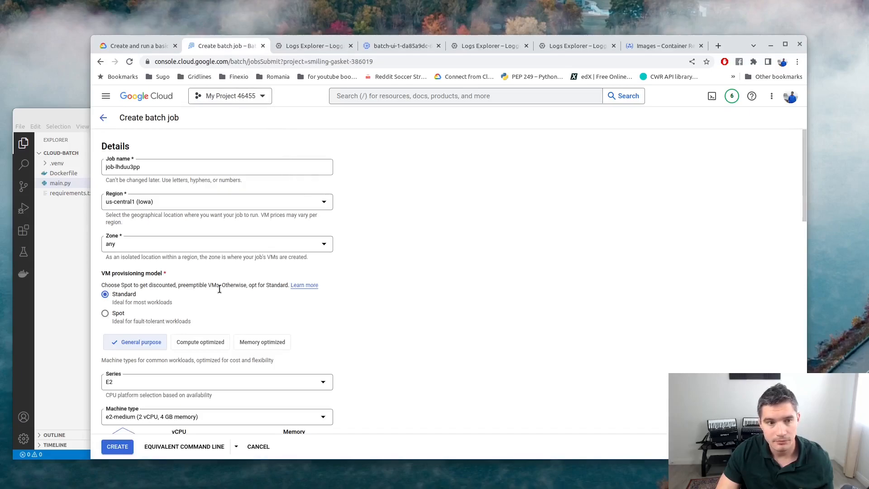
scroll(200, 241, "down", 10)
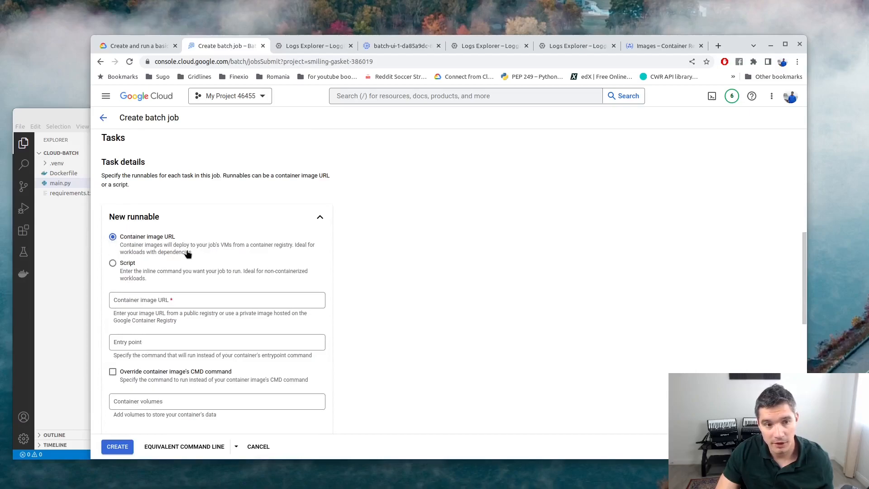
left_click(114, 304)
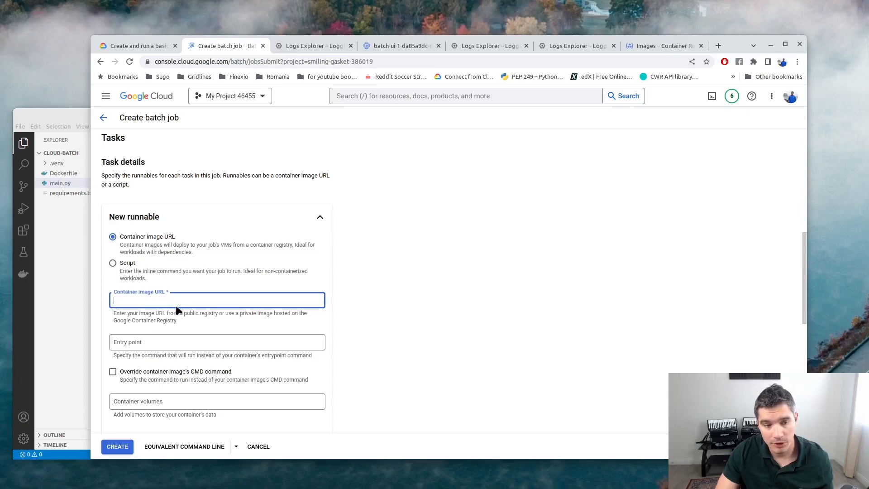
scroll(157, 351, "down", 3)
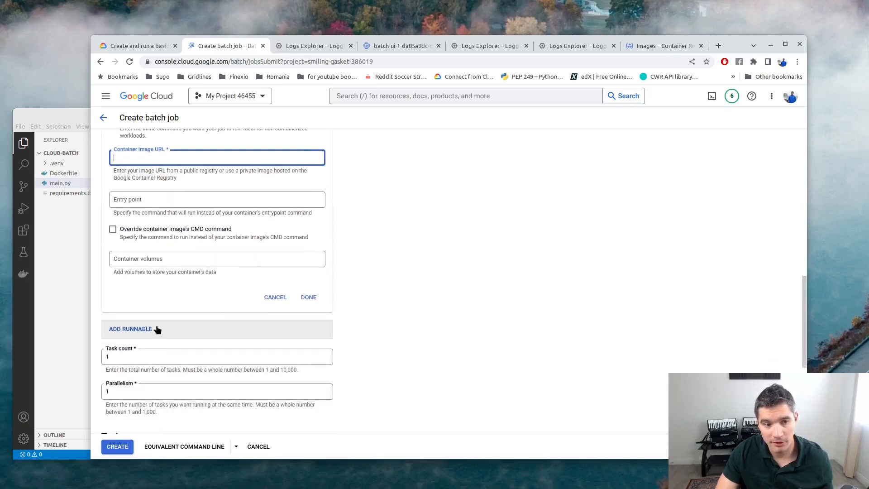
left_click(153, 47)
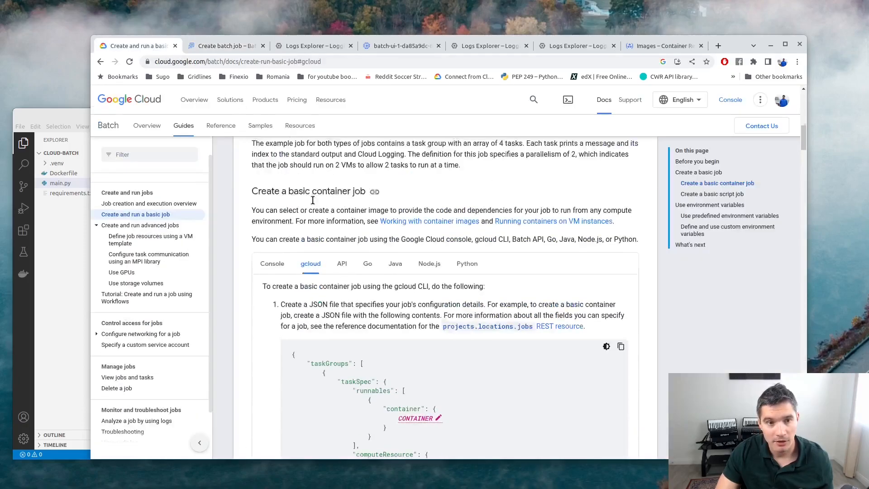
Scroll the docs and examine the BATCH_TASK_COUNT and BATCH_TASK_INDEX variable names.
scroll(322, 230, "down", 12)
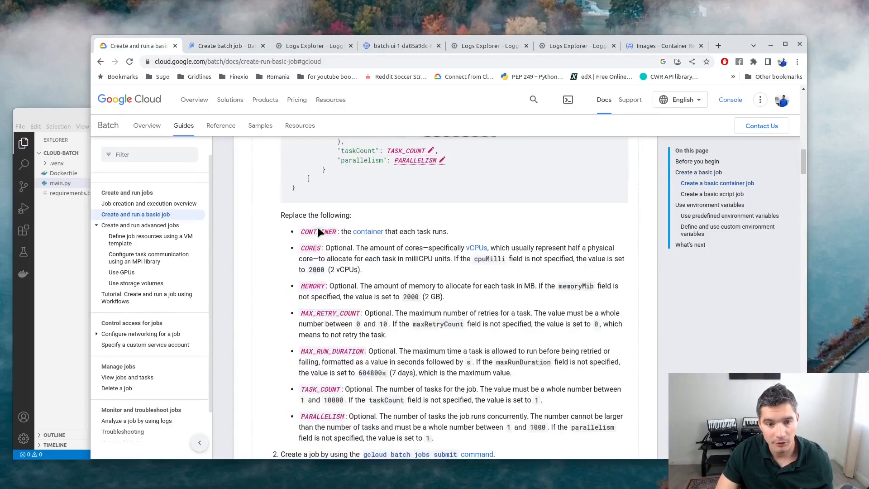
scroll(317, 227, "down", 15)
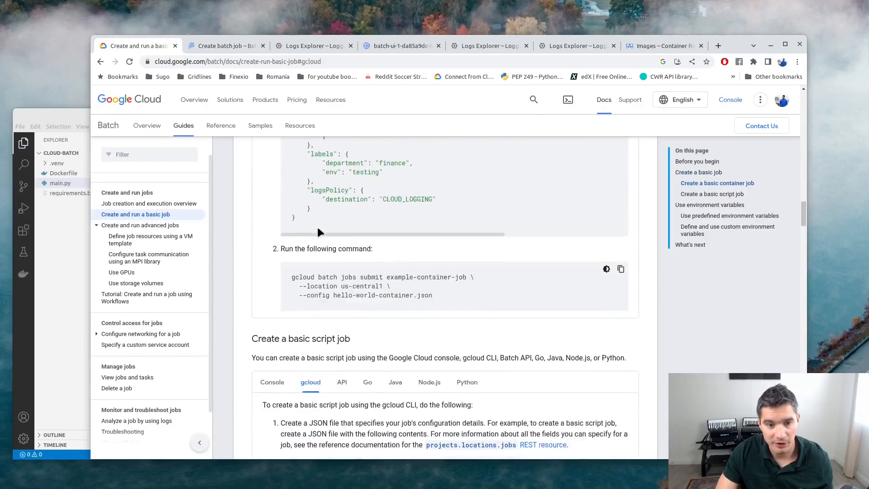
scroll(318, 227, "down", 15)
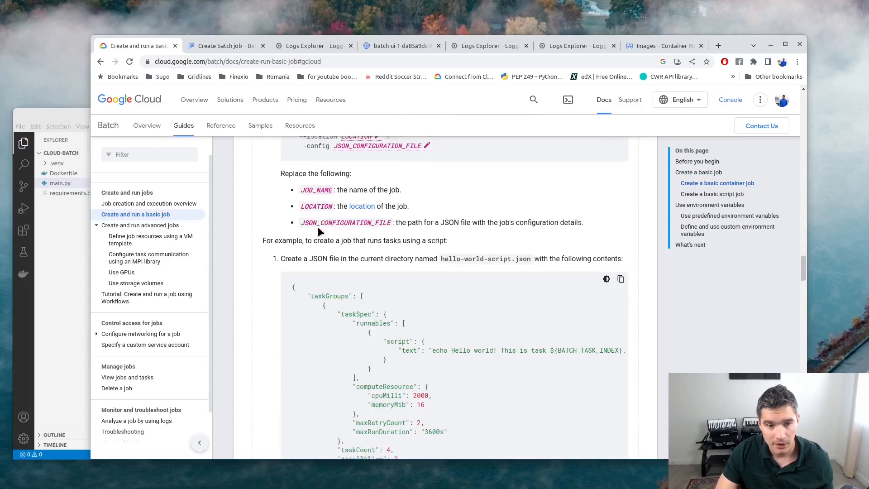
scroll(318, 232, "down", 4)
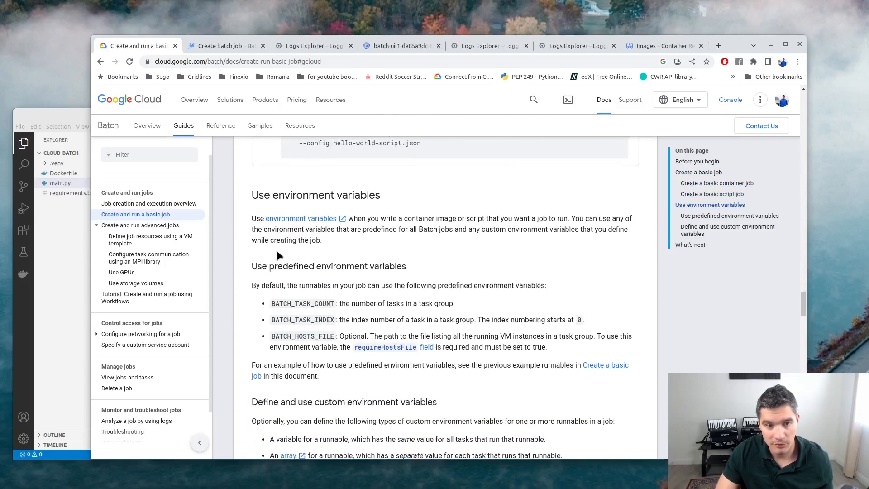
left_click_drag(272, 304, 332, 306)
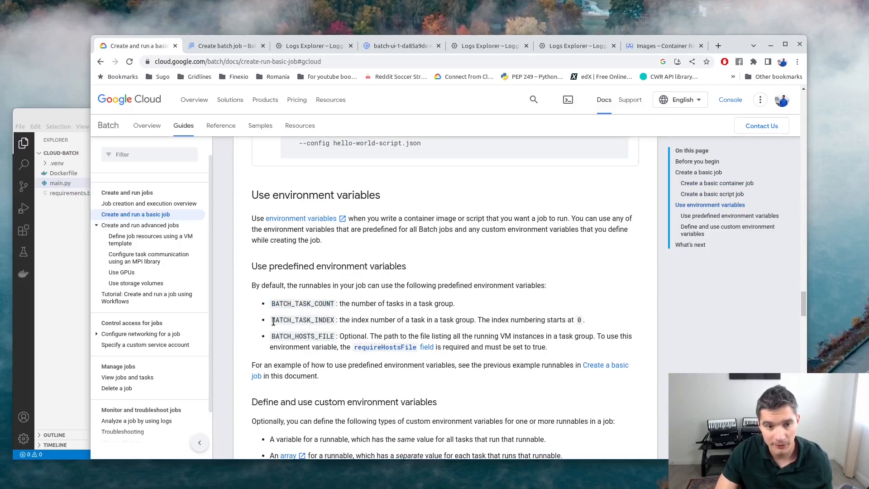
double_click(294, 321)
left_click(313, 318)
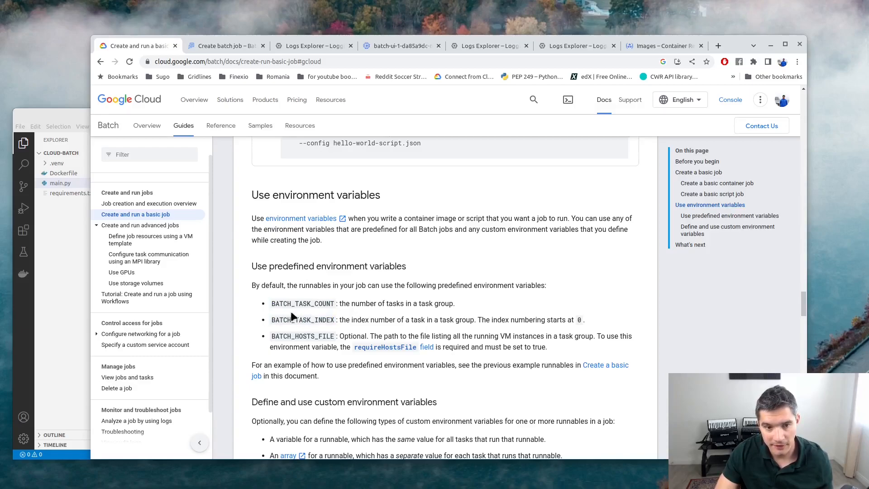
scroll(298, 307, "down", 1)
double_click(289, 249)
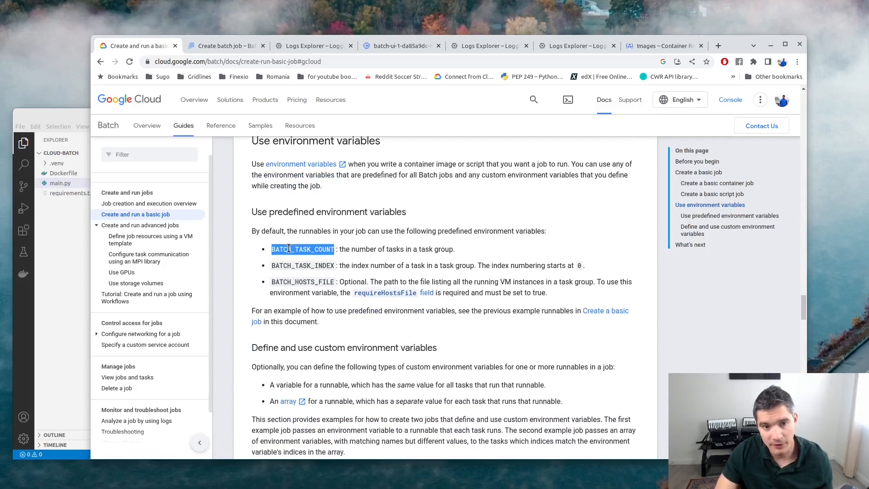
Copy the 'Define and use custom environment variables' JSON sample and switch back to VS Code.
scroll(317, 258, "down", 3)
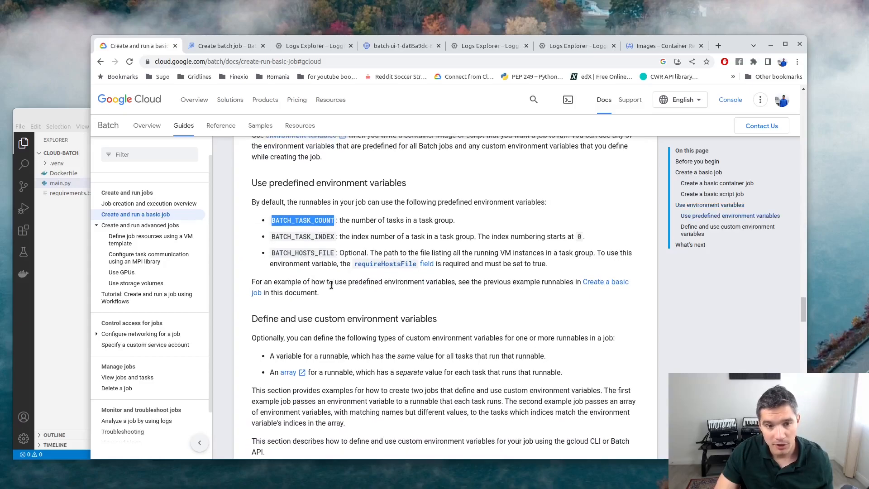
scroll(327, 288, "down", 4)
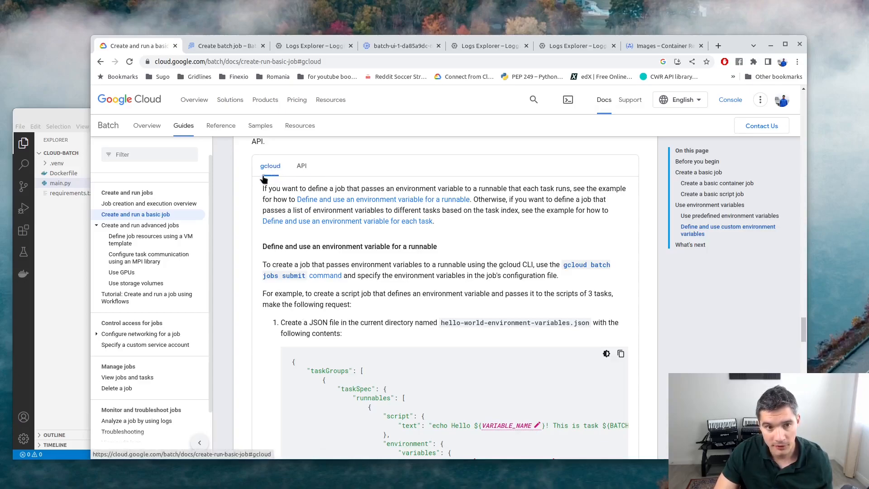
scroll(442, 352, "down", 1)
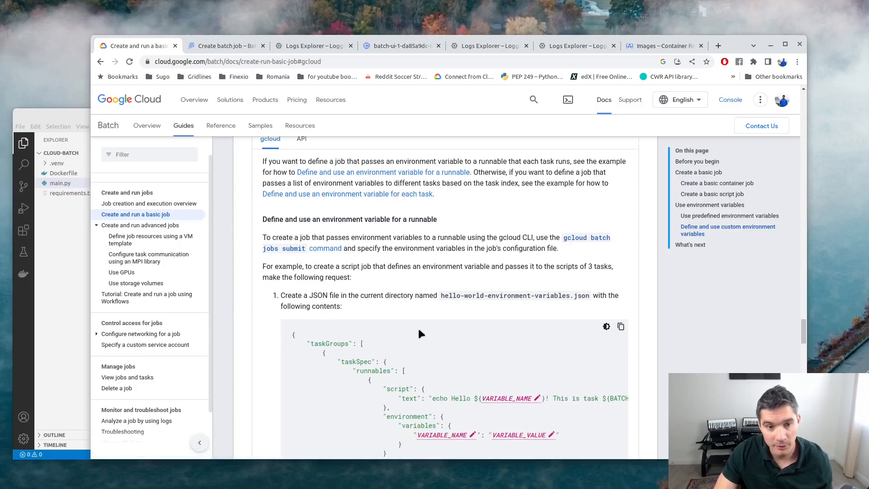
scroll(420, 273, "down", 3)
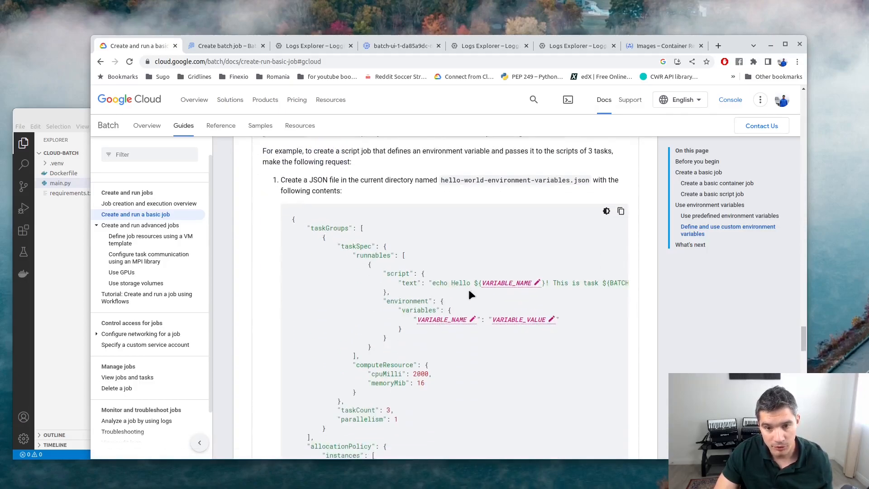
scroll(497, 271, "down", 1)
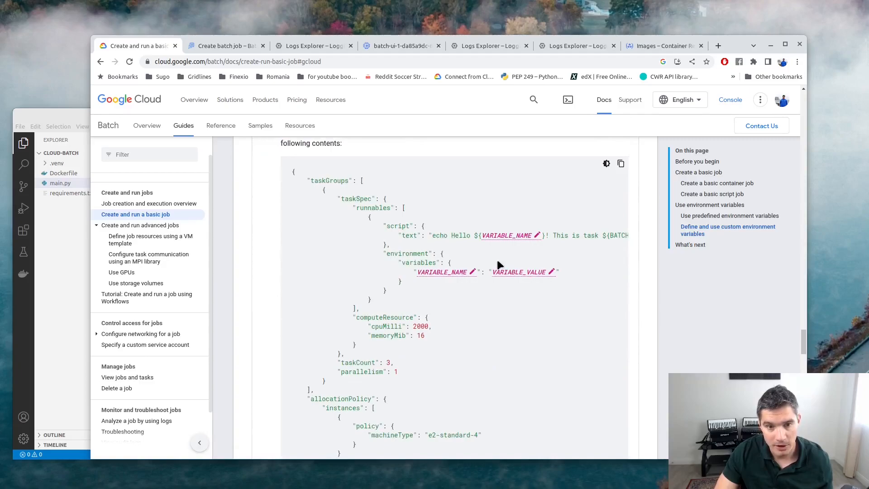
scroll(497, 261, "down", 2)
scroll(499, 267, "up", 4)
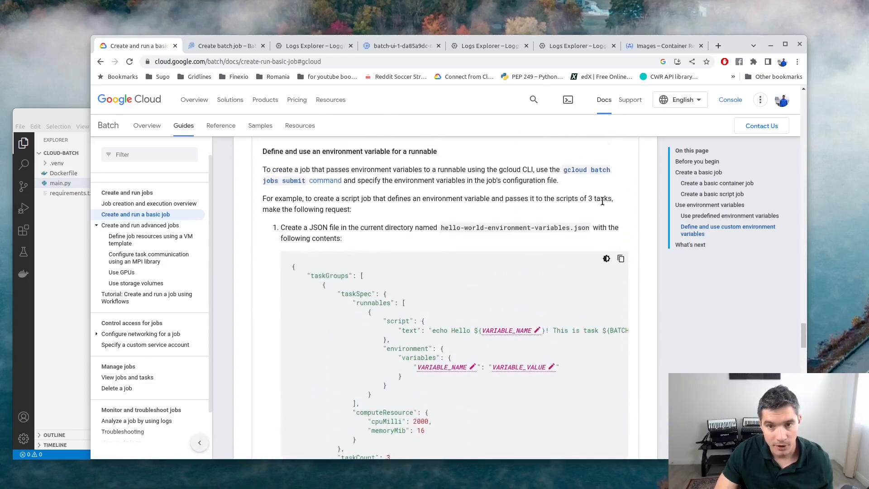
scroll(625, 229, "down", 1)
left_click(620, 219)
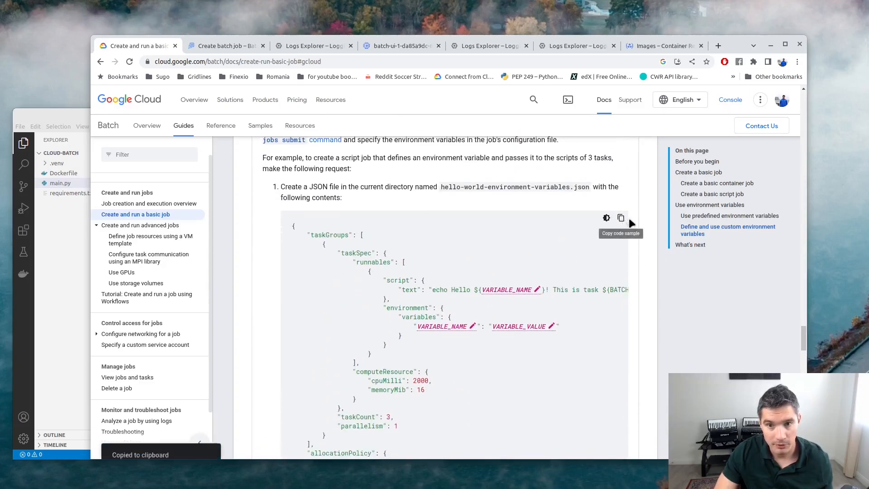
scroll(292, 169, "down", 1)
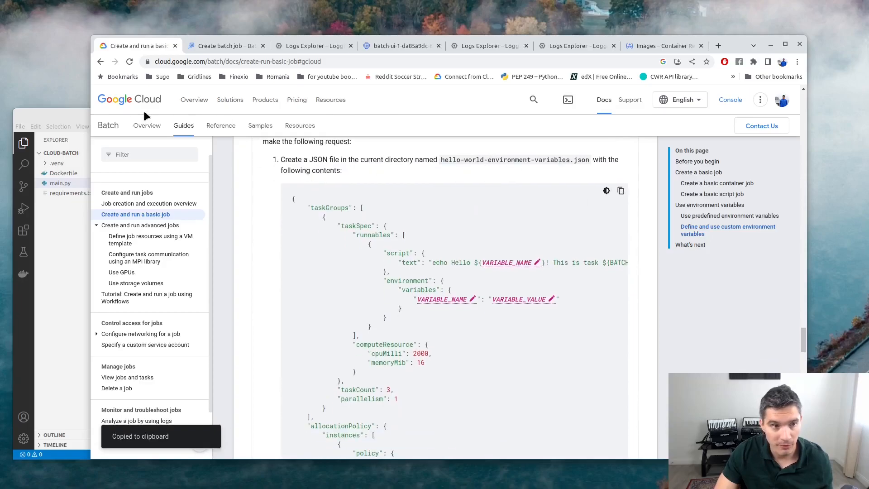
left_click(67, 116)
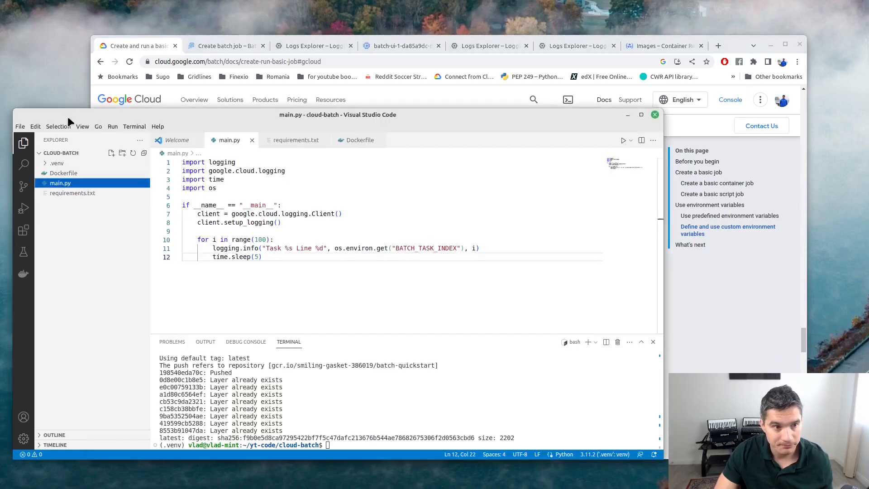
Create a new file batch-job.json and paste the copied job spec into it.
left_click(111, 154)
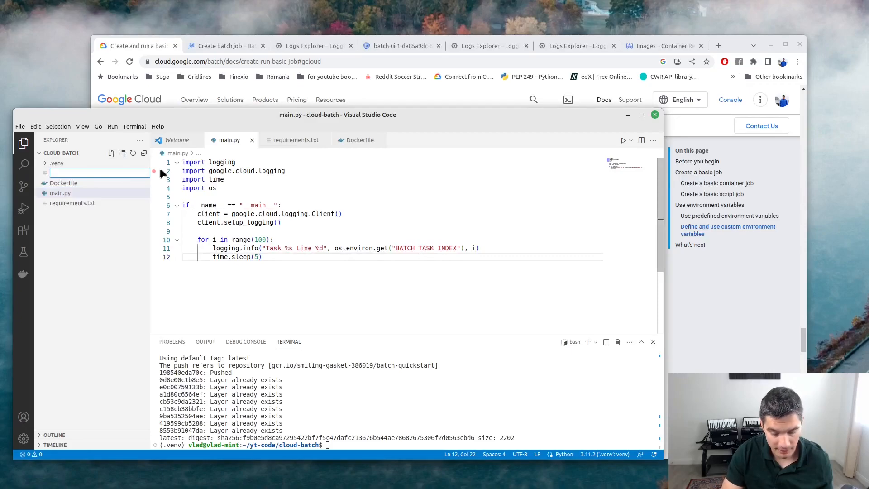
type("batch")
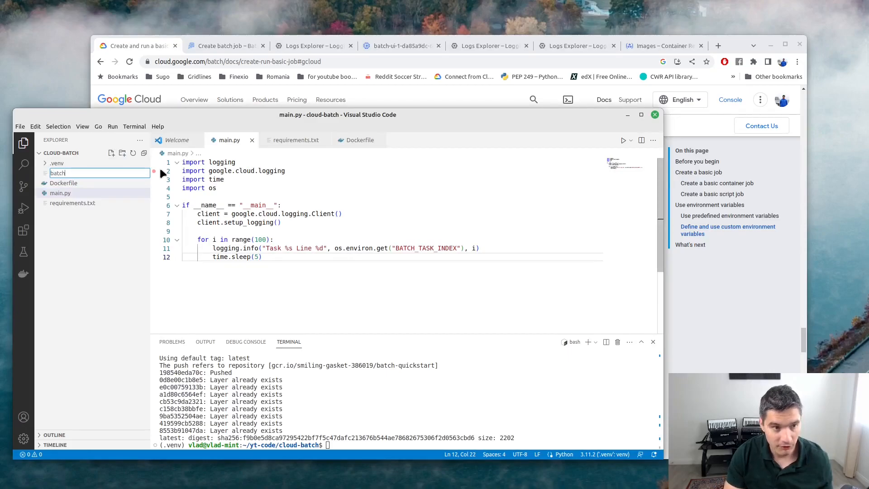
type("-job.json")
key("Return")
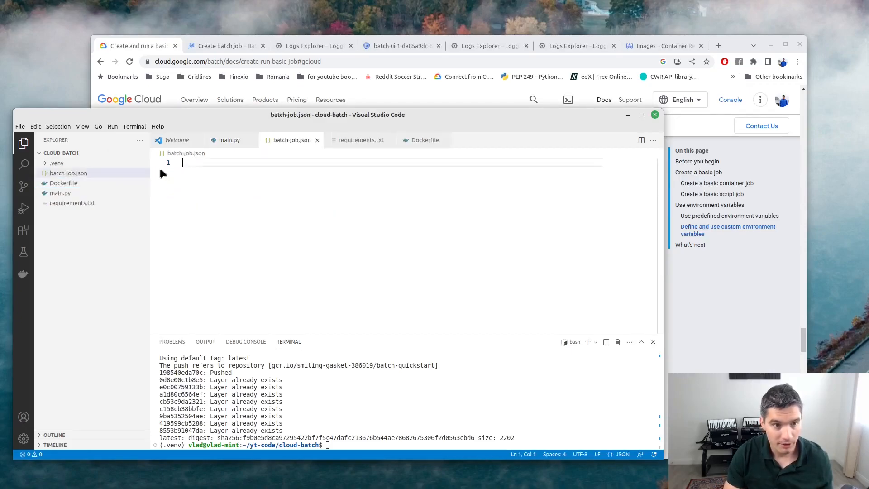
key("ctrl+v")
scroll(318, 270, "down", 1)
left_click(318, 268)
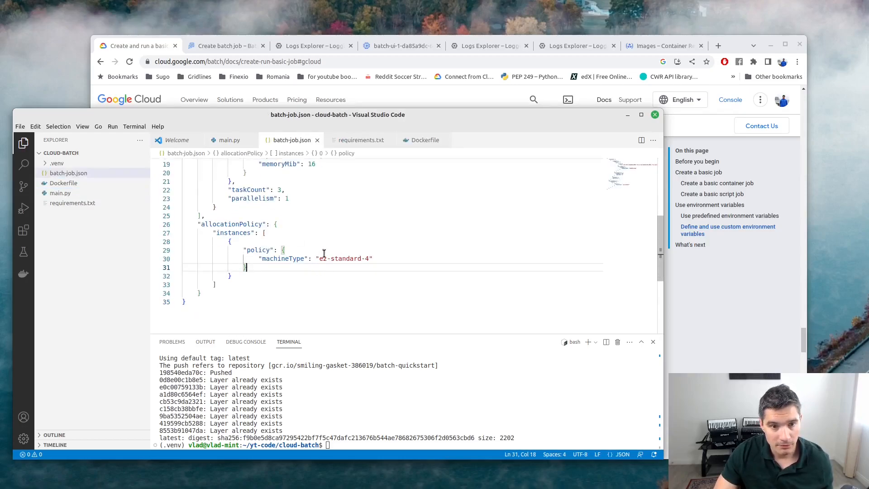
left_click_drag(266, 255, 312, 259)
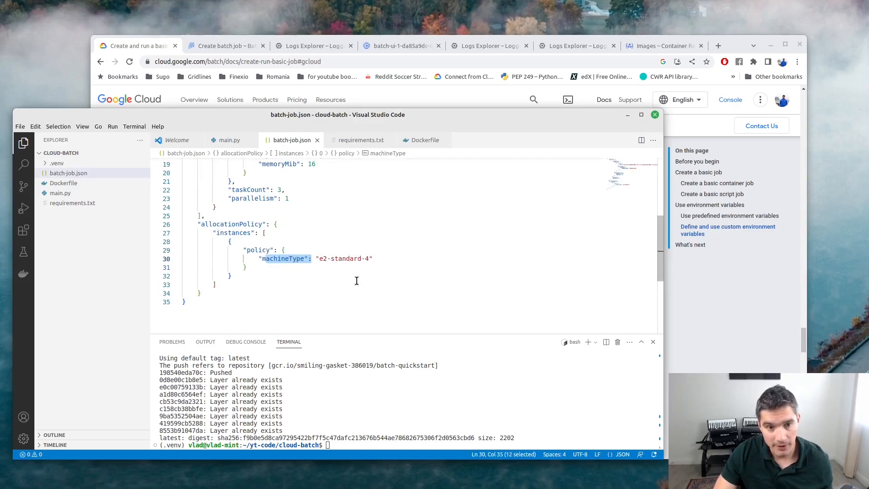
left_click(357, 281)
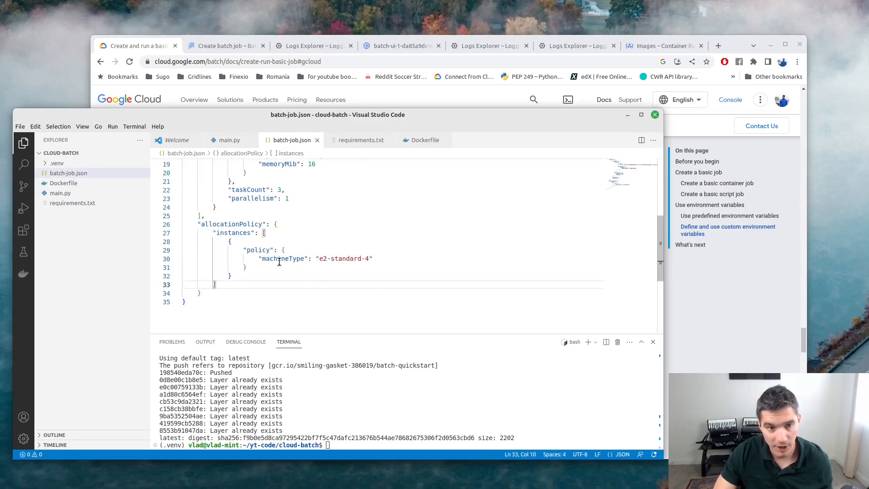
Set taskCount and parallelism to 2 in batch-job.json and save.
scroll(278, 236, "up", 2)
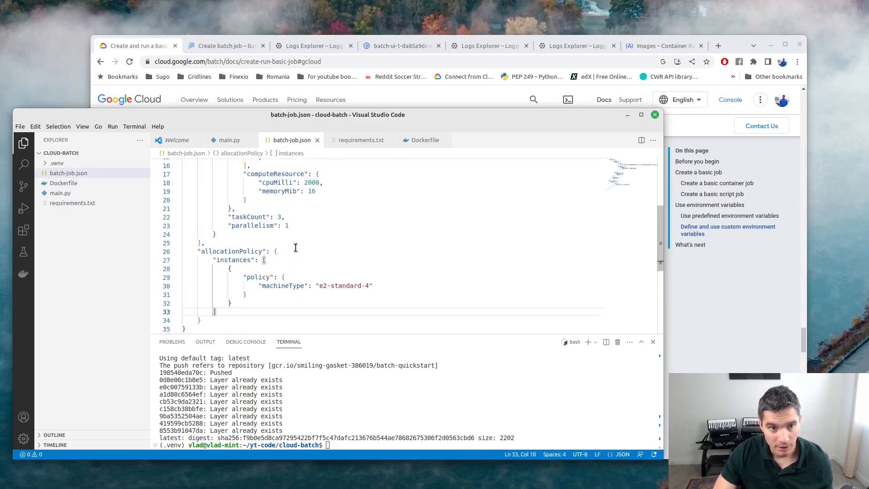
left_click(278, 236)
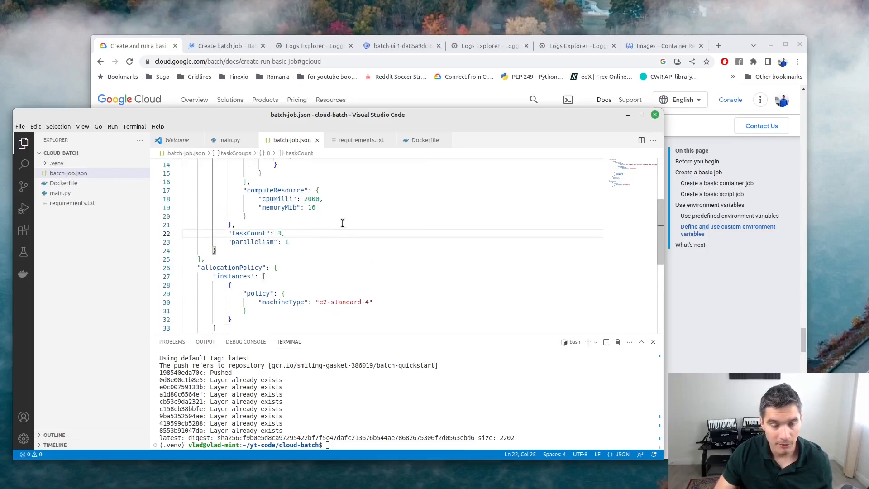
key("shift+Right")
type("2")
key("Down")
key("End")
key("shift+Left")
type("2")
key("Down")
key("Home")
key("ctrl+s")
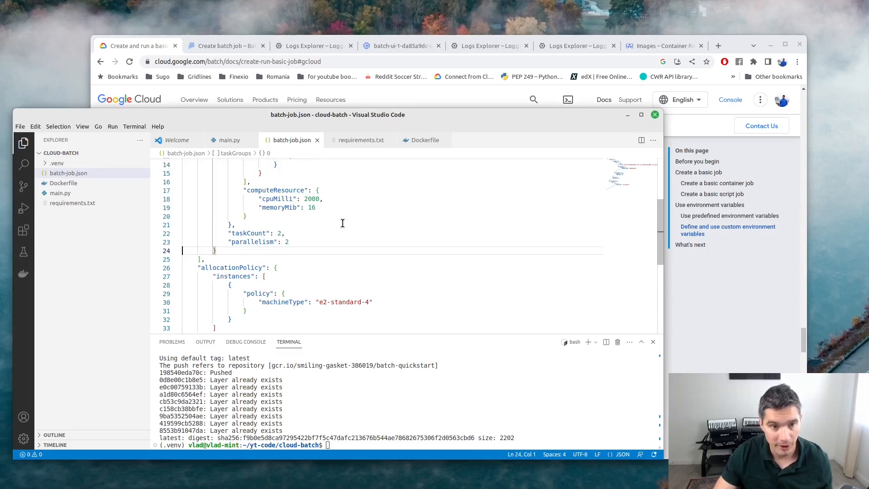
Change cpuMilli from 2000 to 1000 and memoryMib to 256, then save.
left_click_drag(305, 199, 330, 197)
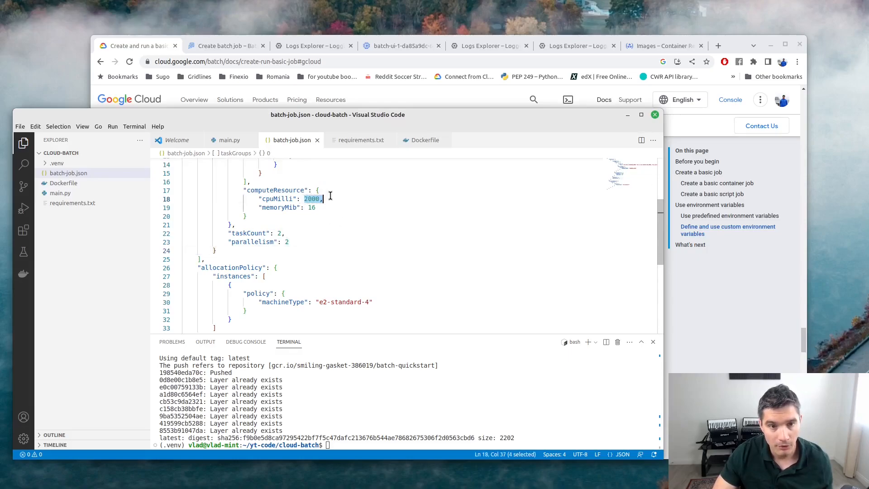
left_click(351, 196)
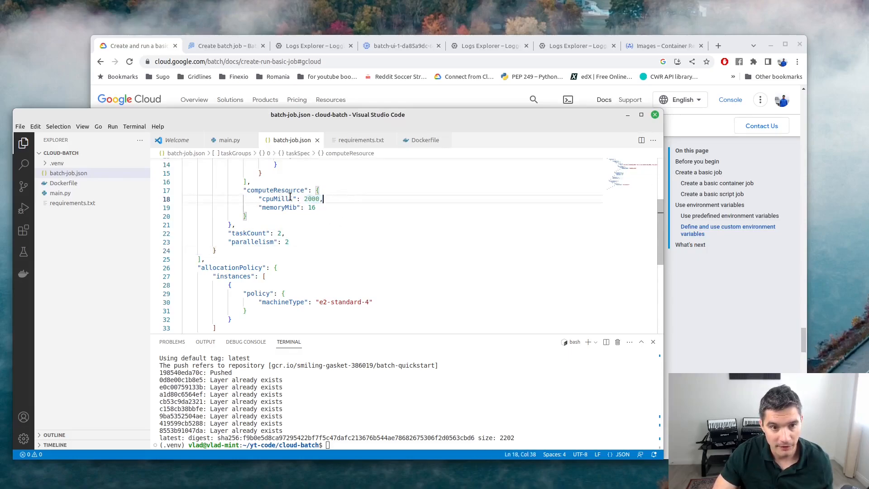
left_click_drag(307, 199, 323, 199)
key("Down")
key("Down")
double_click(313, 199)
type("1")
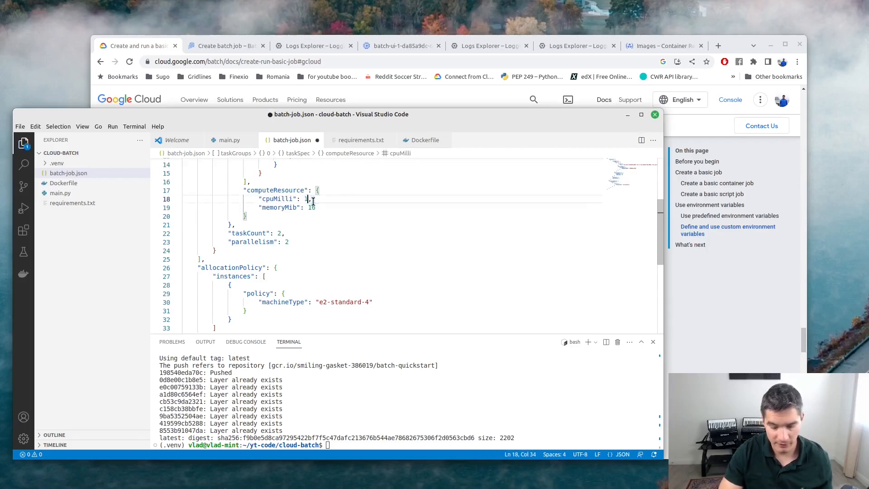
left_click(308, 207)
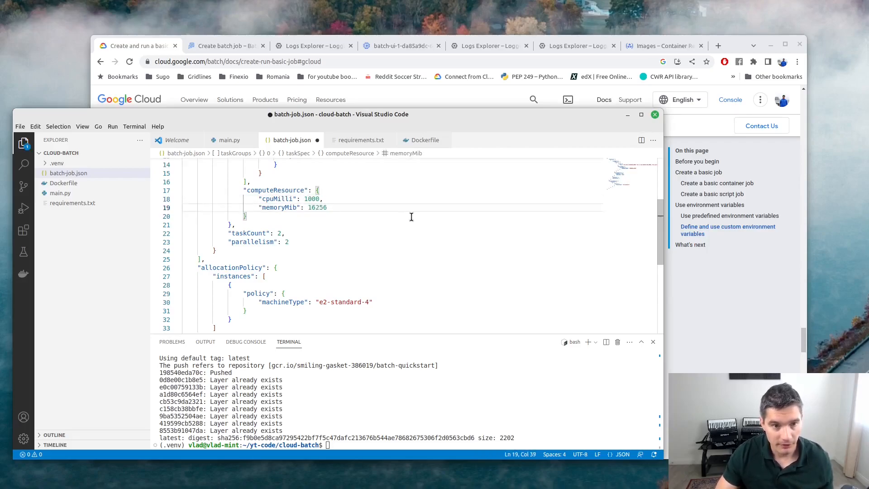
key("BackSpace")
key("BackSpace")
key("BackSpace")
type("2")
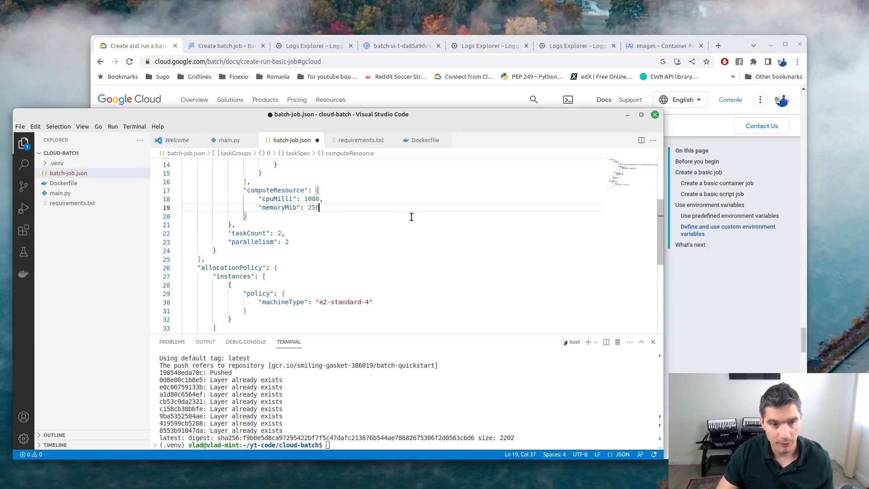
key("ctrl+s")
scroll(299, 205, "up", 2)
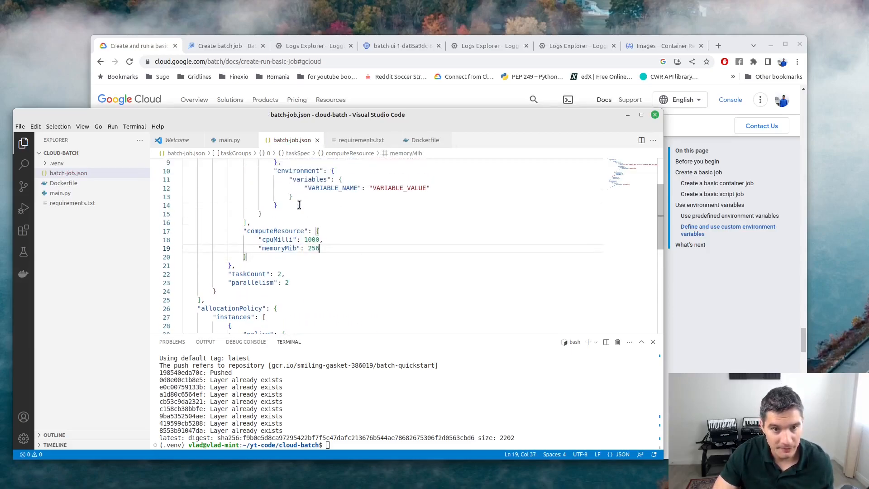
scroll(299, 205, "up", 2)
Rename the environment variable to SECRET with a sample secret value and save.
left_click(330, 241)
type("SEC")
double_click(343, 242)
type("SECRET")
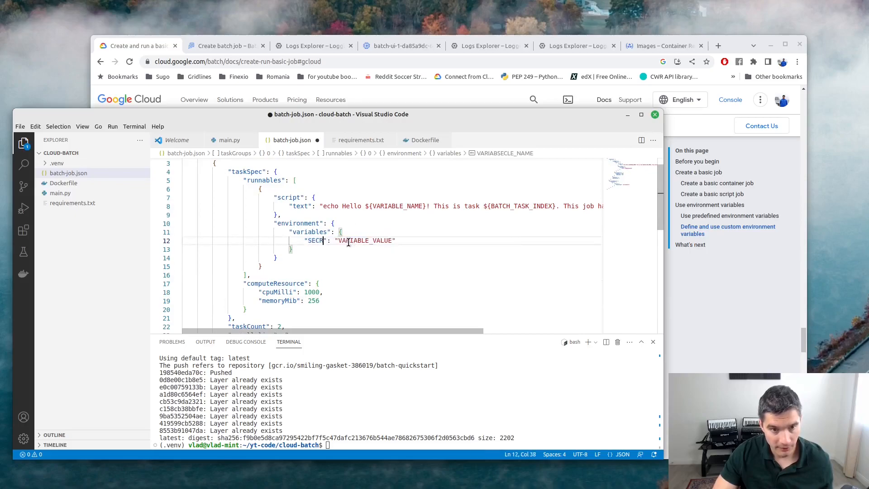
double_click(369, 241)
type("abc123")
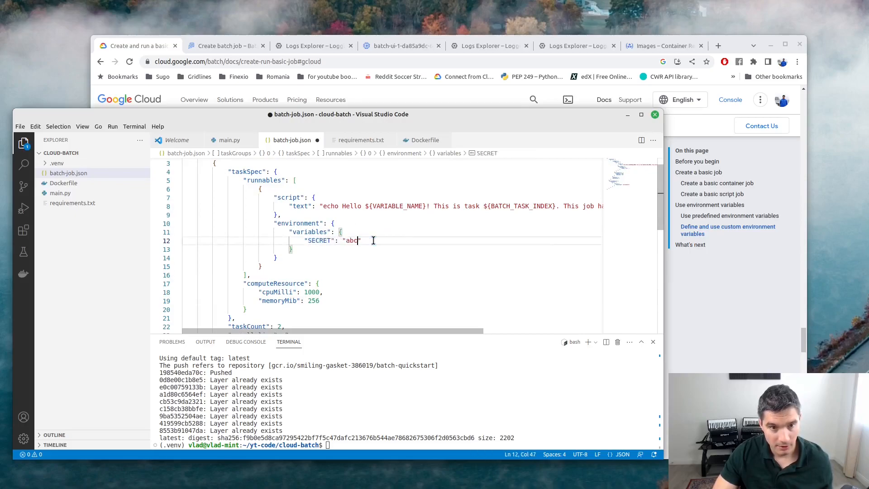
key("ctrl+s")
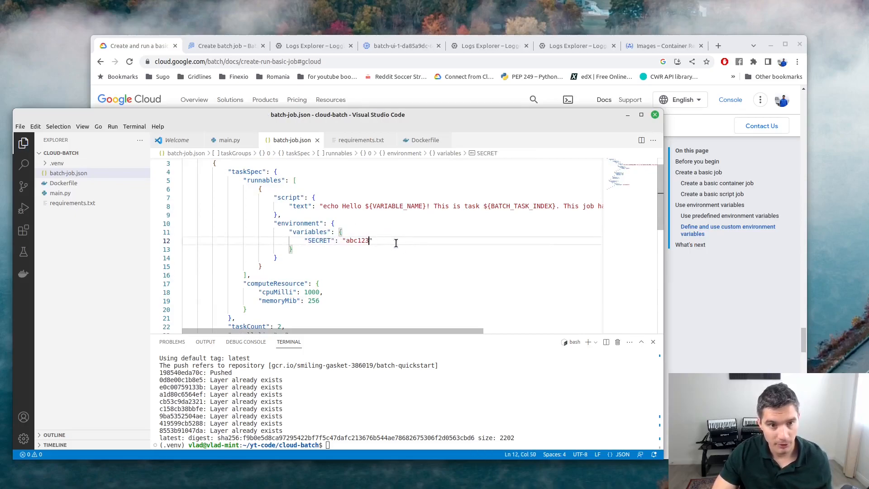
Start renaming the runnable's script key to container.
scroll(348, 229, "down", 1)
scroll(332, 237, "up", 2)
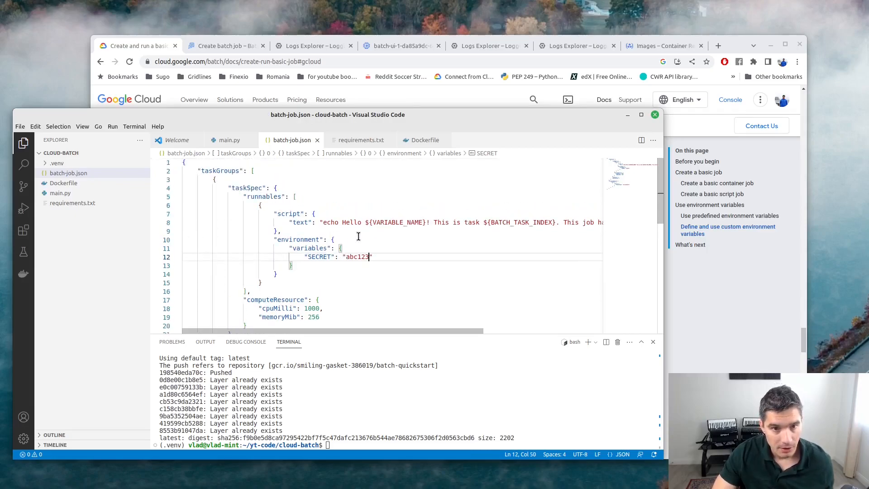
left_click(315, 216)
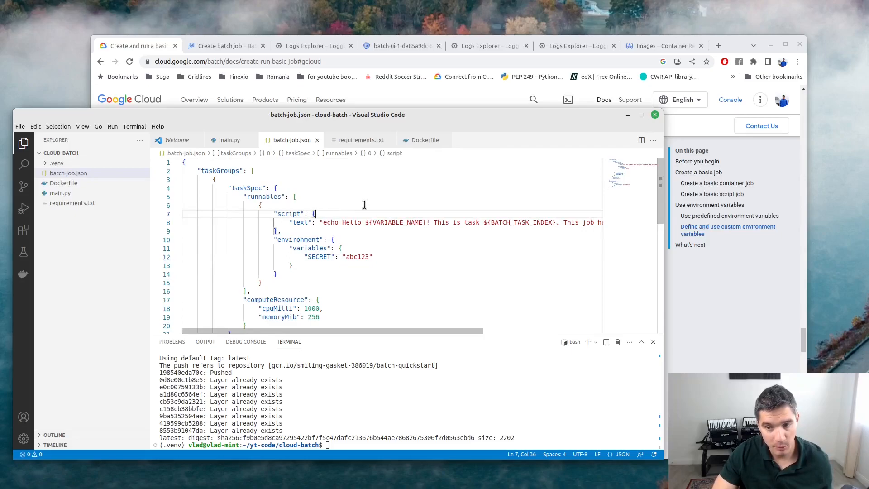
double_click(288, 213)
type("ca")
type("onta")
type("iner")
Rename the container's text key to imageUri, empty its echo value, and save.
key("ctrl+s")
key("Down")
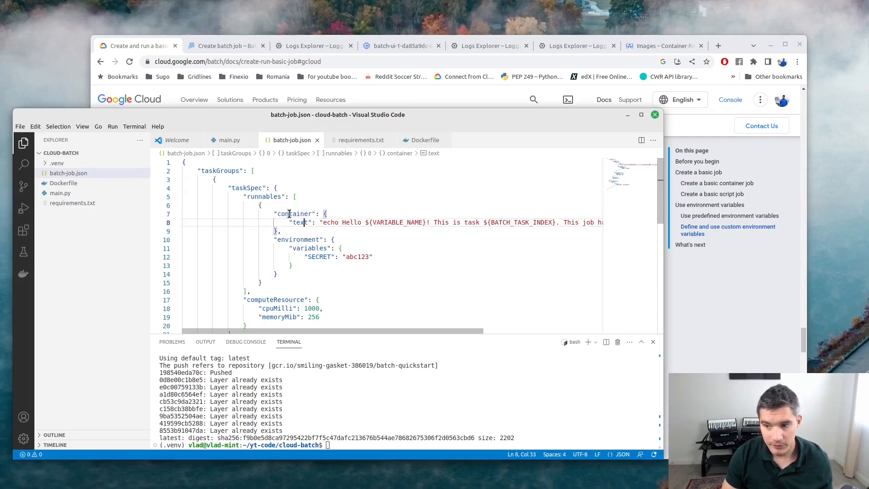
key("Right")
key("Right")
key("Right")
key("ctrl+shift+Left")
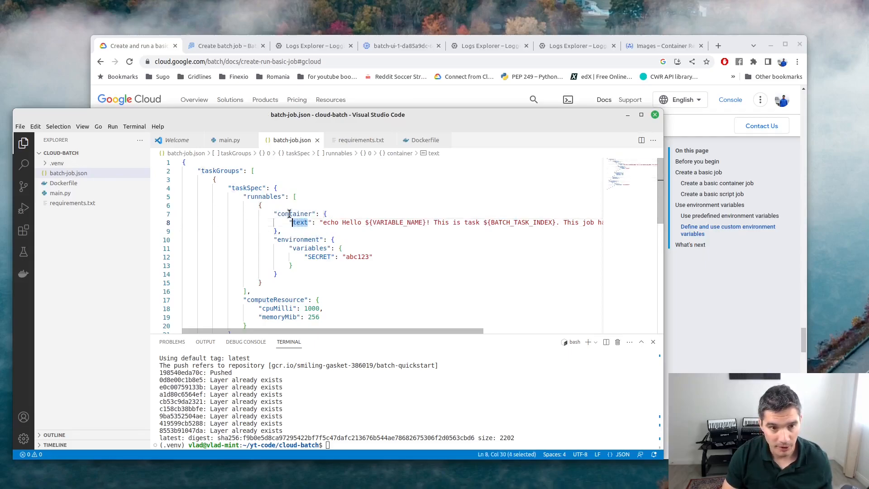
type("imageUri")
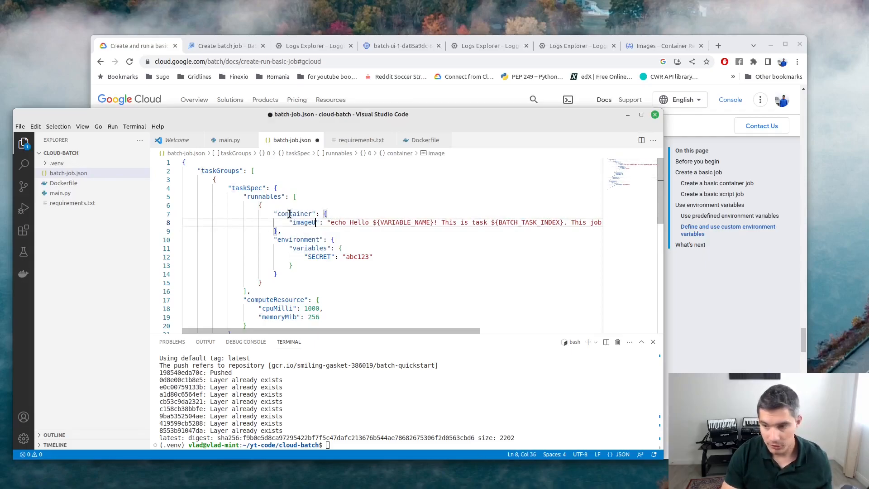
key("Right")
key("Right")
key("ctrl+shift+Right")
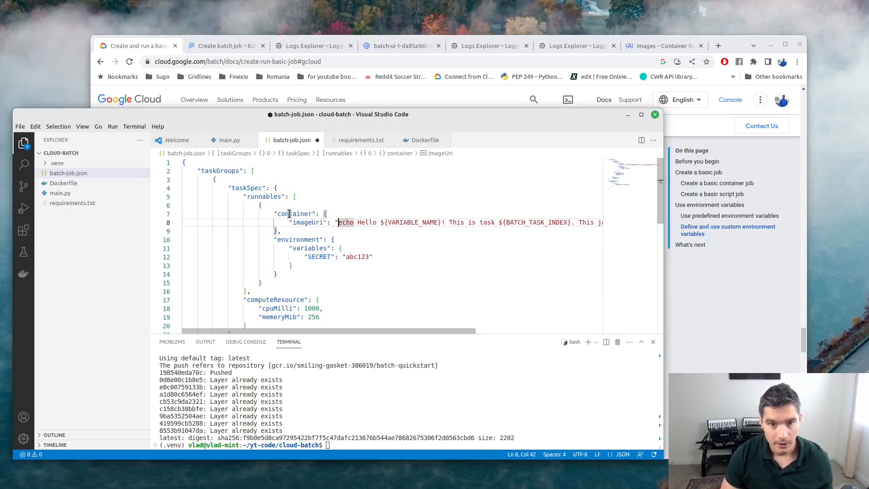
key("shift+End")
key("shift+Left")
key("BackSpace")
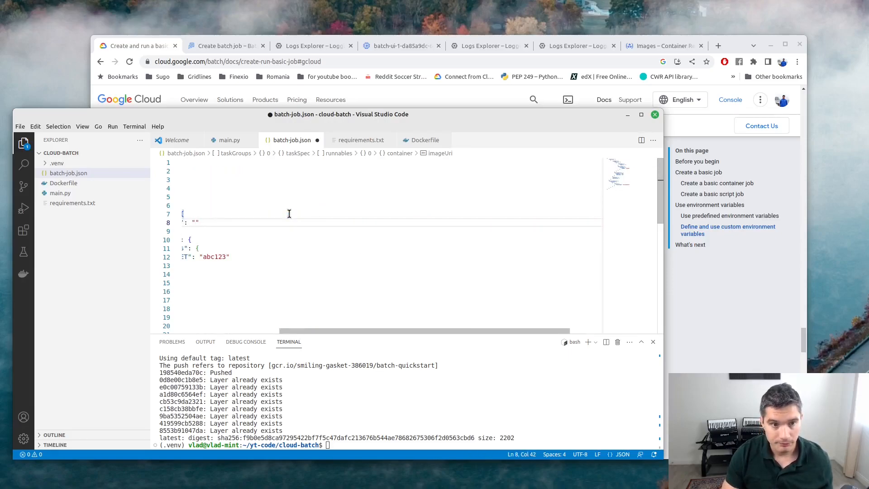
key("ctrl+s")
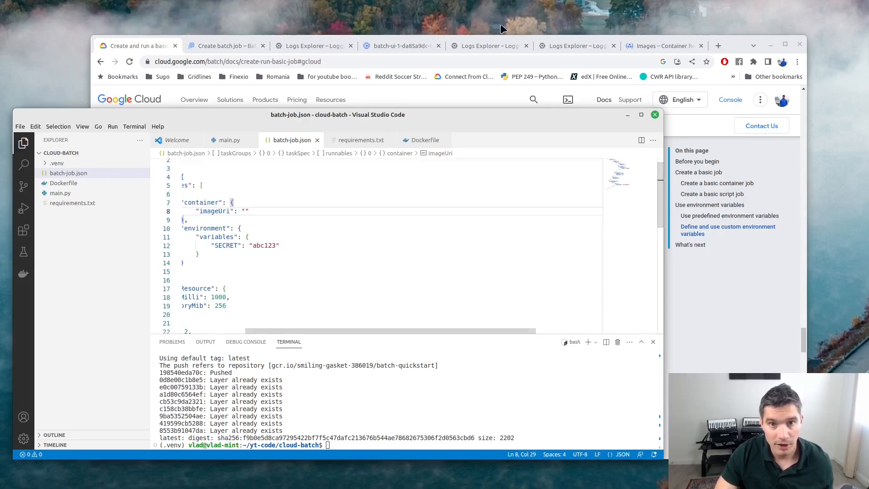
Copy the latest image address from Container Registry and open main.py.
left_click(641, 43)
left_click(290, 213)
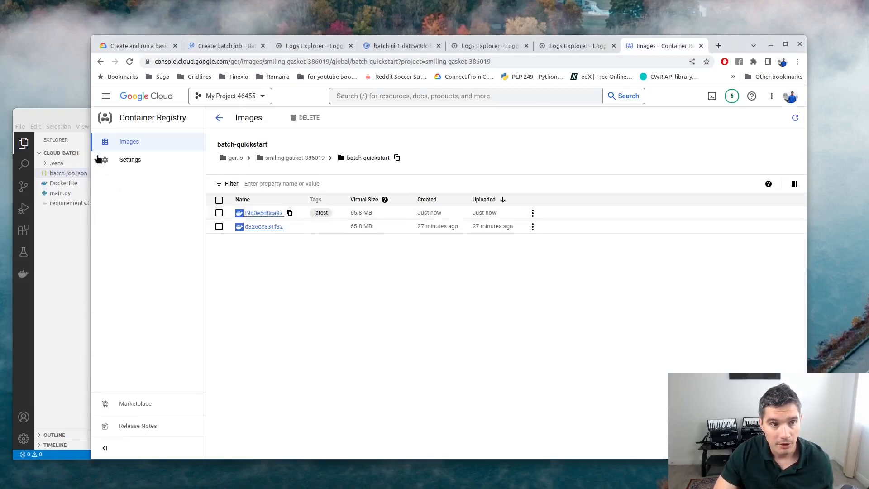
left_click(67, 113)
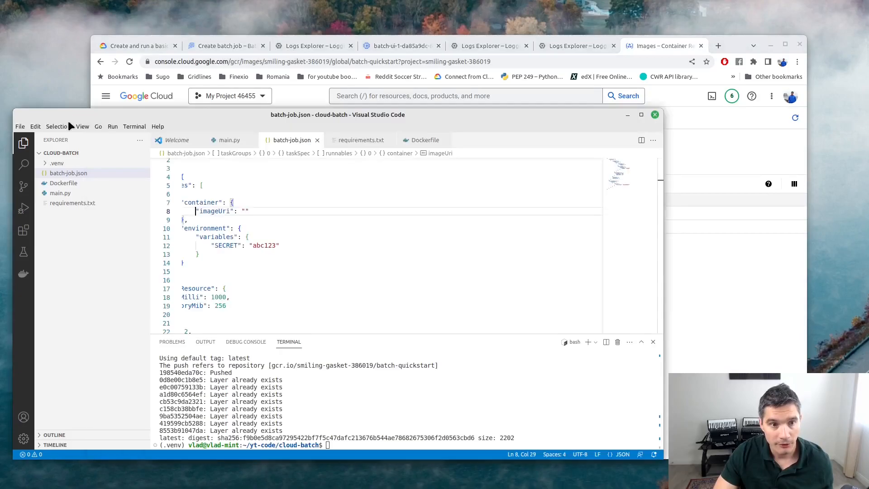
left_click(63, 194)
left_click(299, 256)
left_click(299, 248)
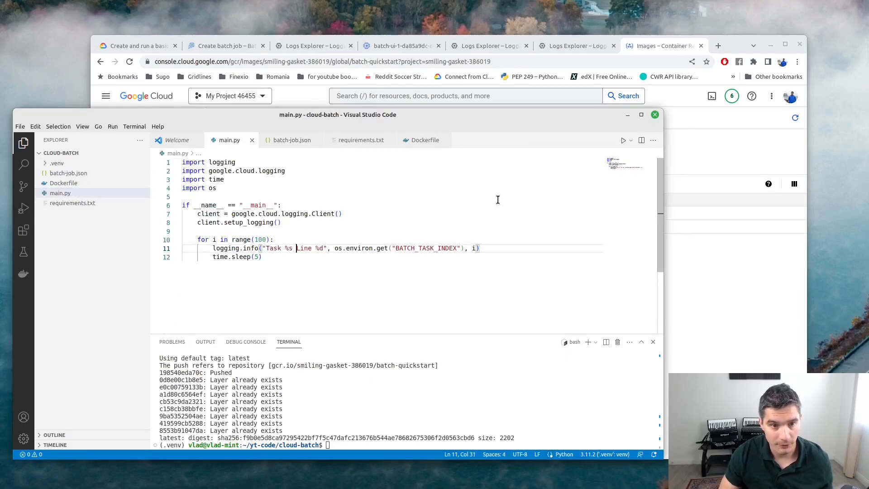
Insert 'Secret %s' before Line in main.py's log message and save.
left_click(78, 173)
scroll(335, 235, "down", 5)
scroll(339, 242, "up", 3)
double_click(315, 195)
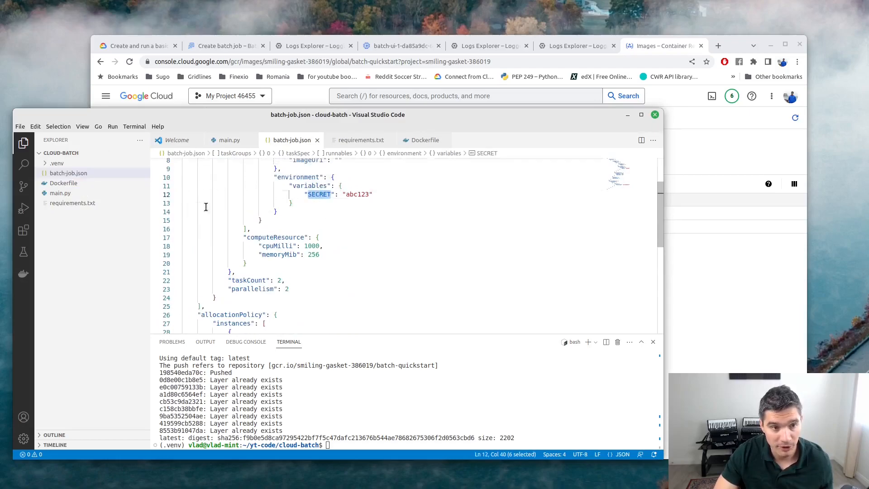
left_click(73, 193)
left_click(297, 248)
type("Secret %s")
key("ctrl+s")
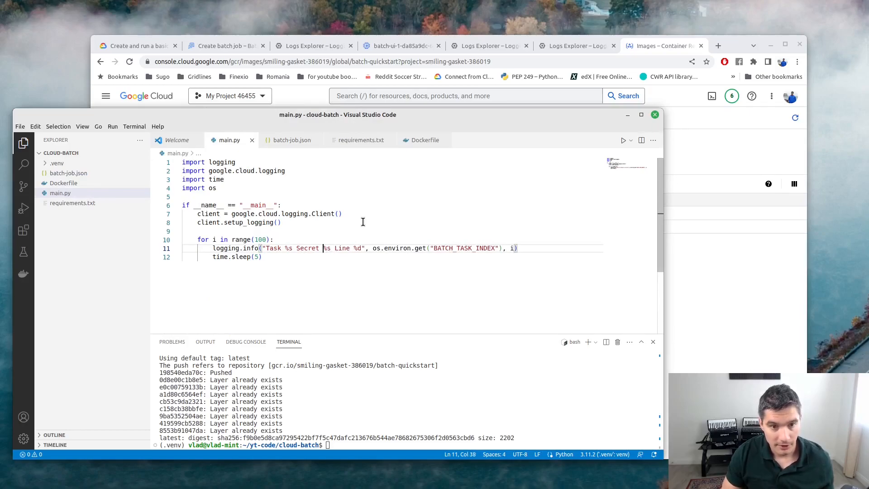
Comment out the two Cloud Logging client setup lines (7–8) and save main.py.
key("Up")
key("Up")
key("Up")
key("Up")
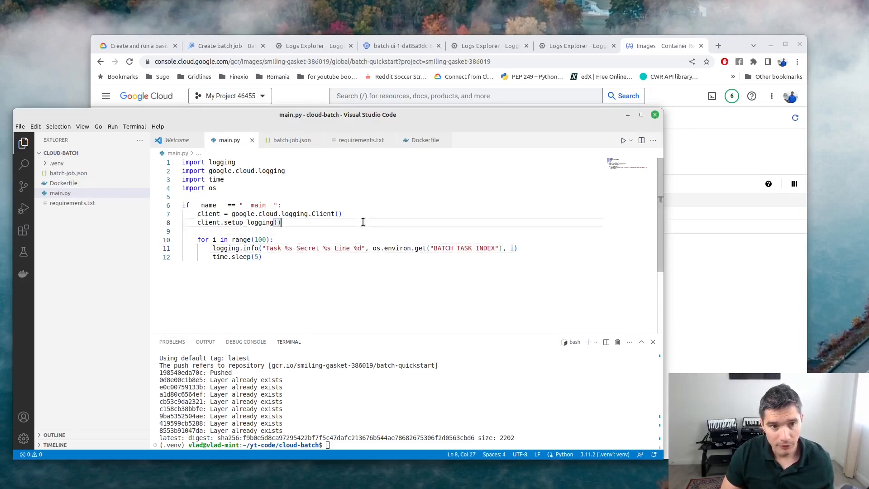
key("Home")
key("Home")
key("shift+Down")
key("shift+Down")
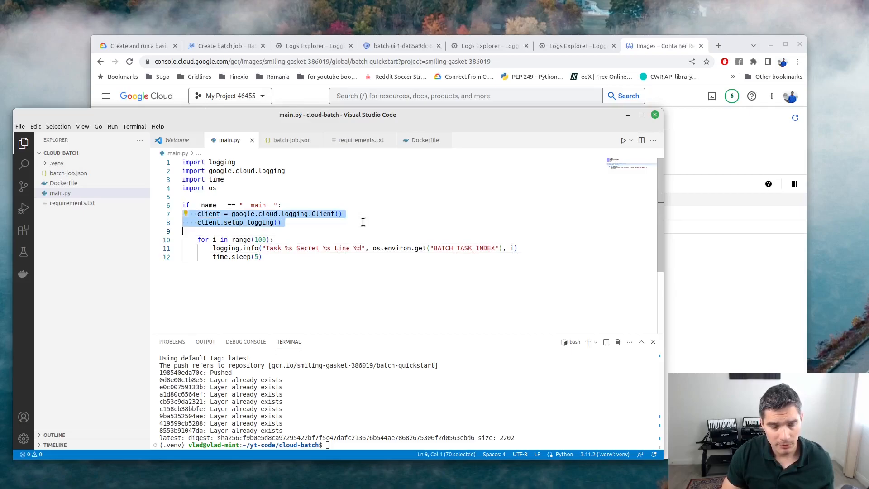
key("Down")
key("Up")
key("Up")
key("Up")
key("Right")
key("Right")
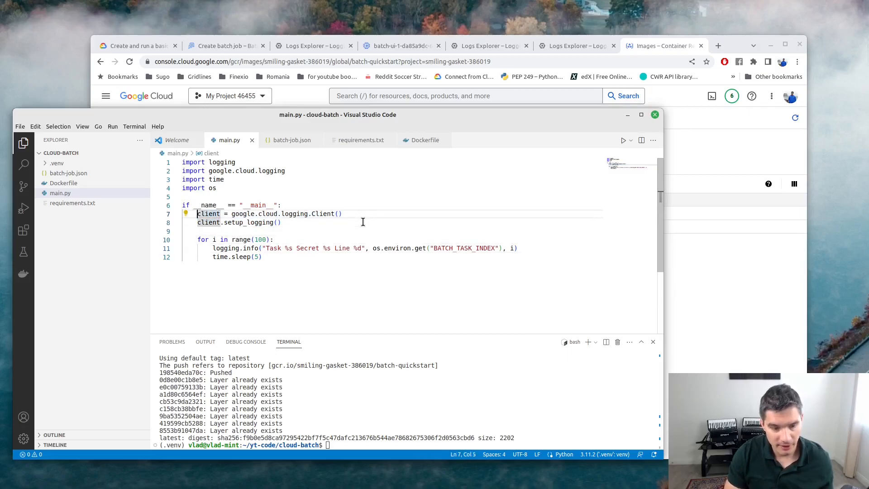
type("#")
key("Down")
key("Left")
key("Left")
type("#")
key("ctrl+s")
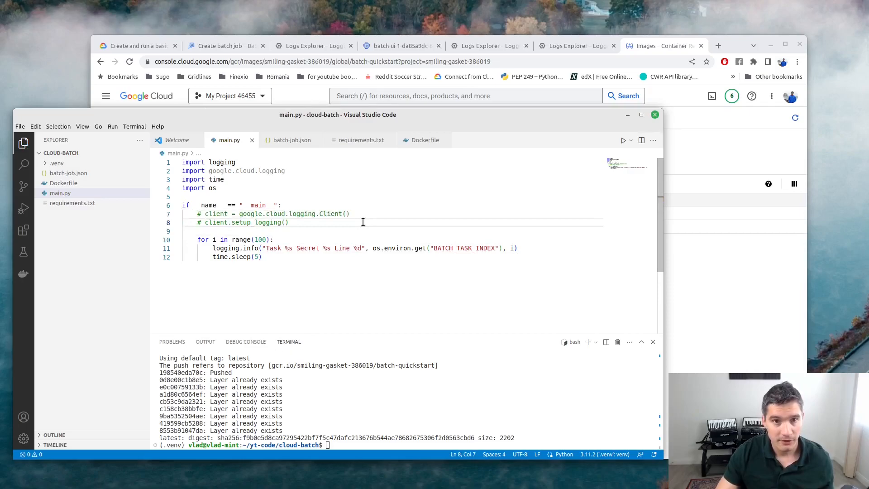
Review the Create batch job form, Logs Explorer and batch VM instance details.
left_click(241, 45)
scroll(259, 157, "up", 3)
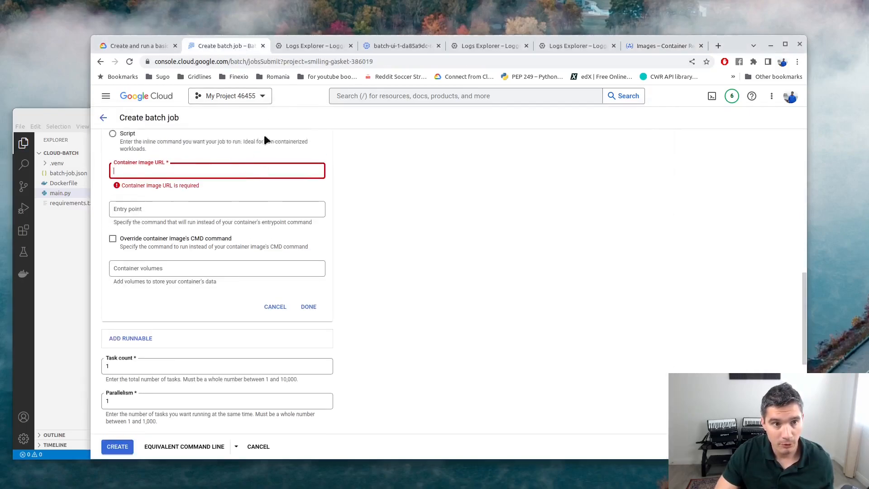
left_click(303, 45)
left_click(400, 45)
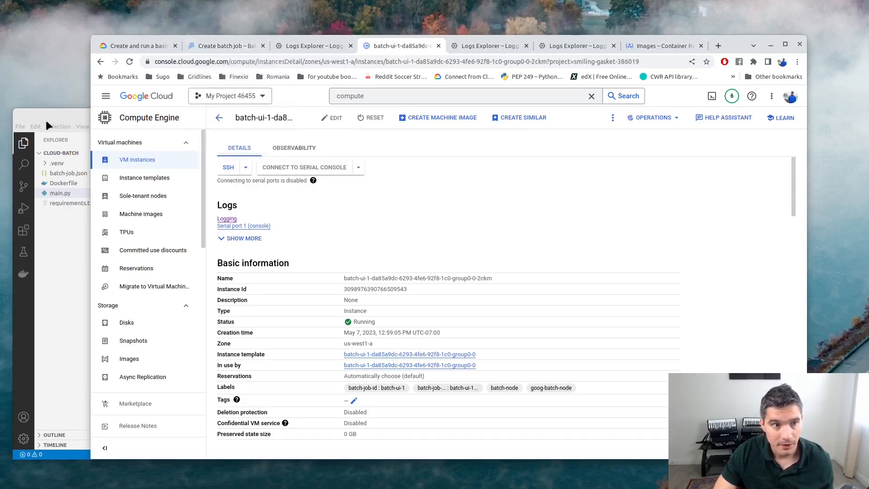
left_click(58, 119)
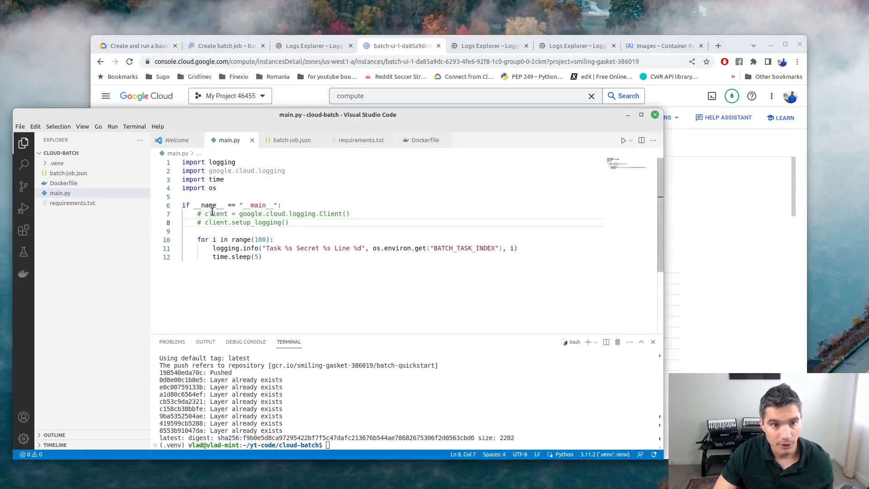
left_click(209, 213)
Add logging.basicConfig(level=logging.INFO) below the logging setup and save.
left_click(278, 223)
key("Return")
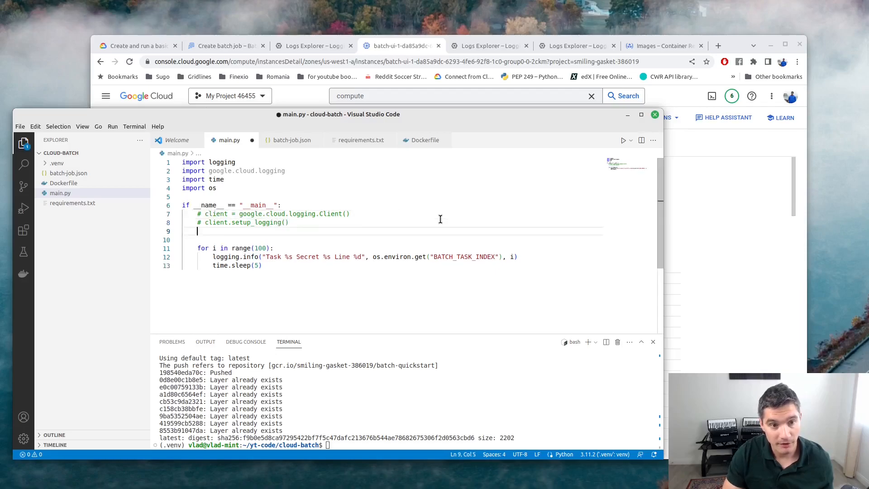
type("logging.")
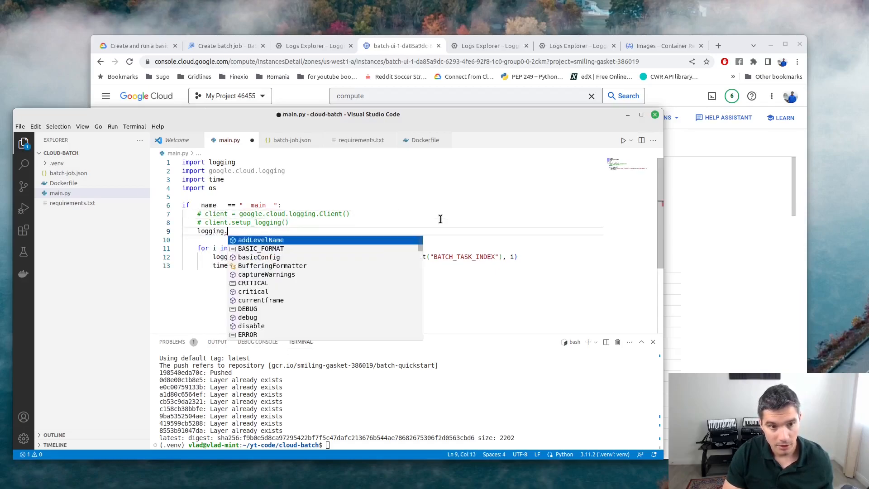
type("basicConfig")
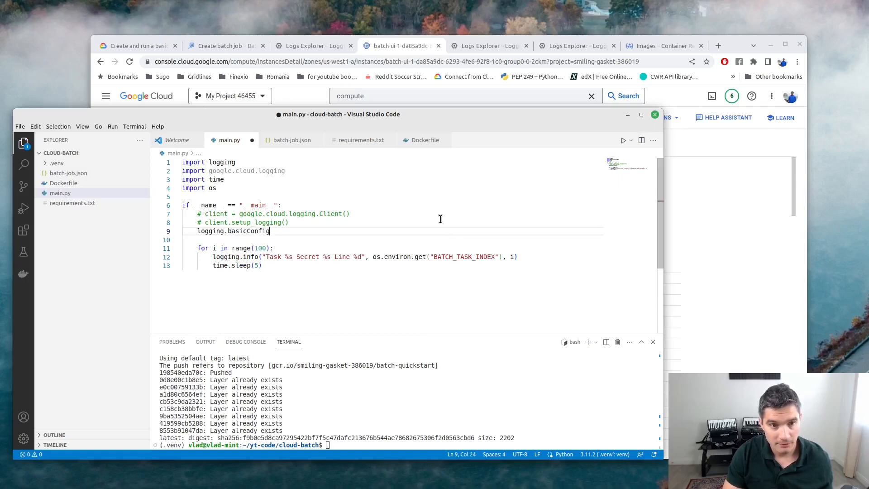
type("(level=logg")
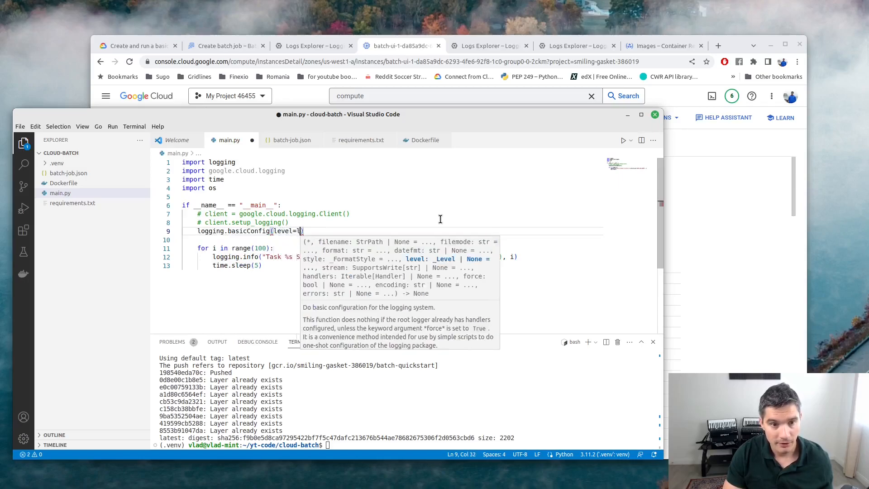
type("ing.INFO")
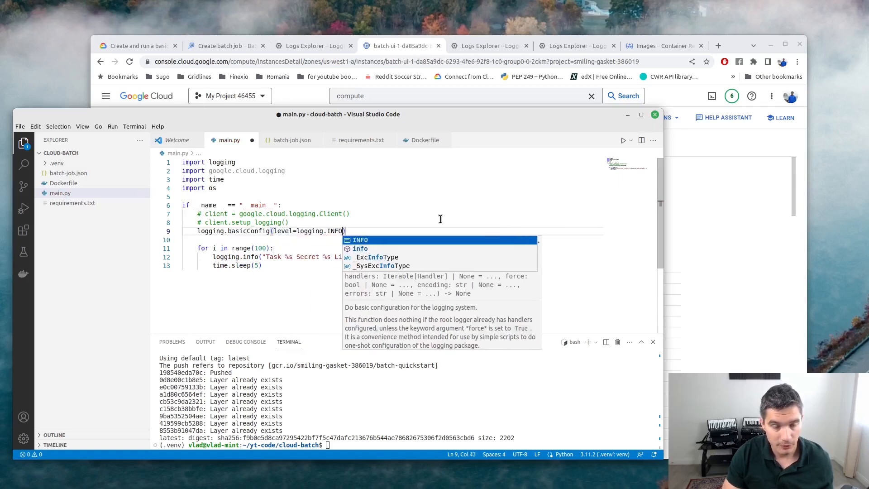
left_click(281, 248)
key("ctrl+s")
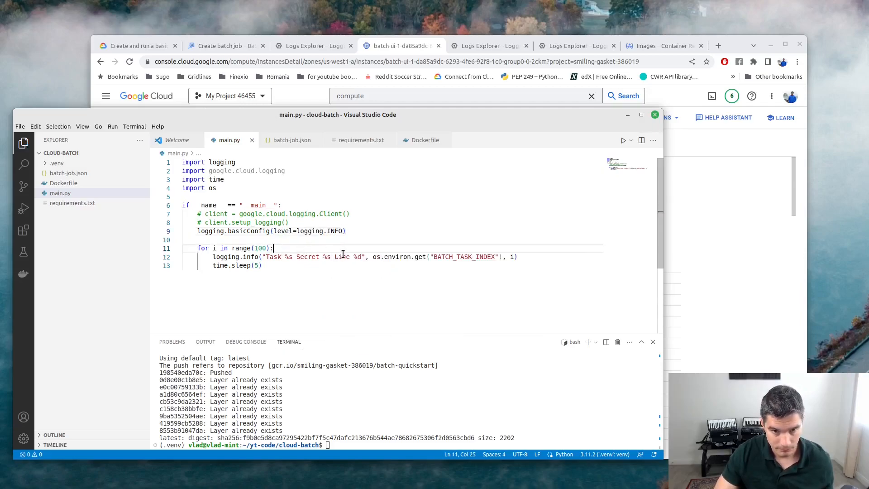
Pass os.environ.get("SECRET") to logging.info, save, and recall the docker build command.
left_click_drag(285, 257, 293, 258)
left_click(509, 256)
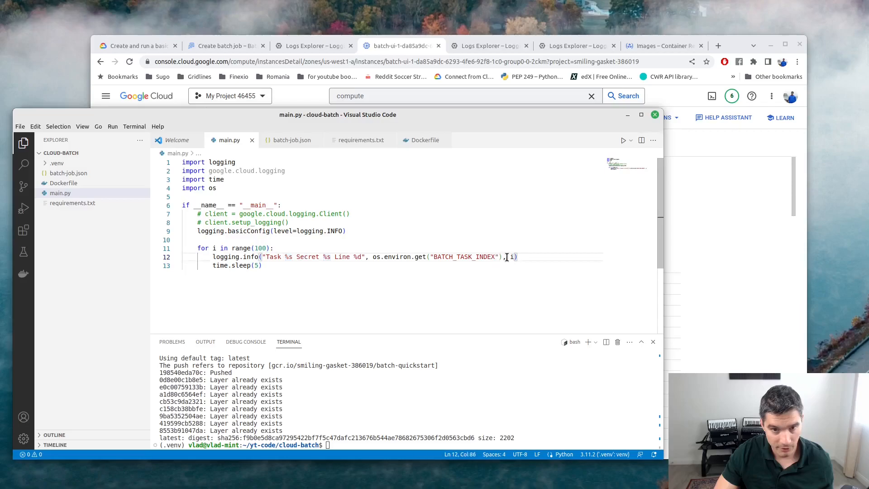
type("os.envi")
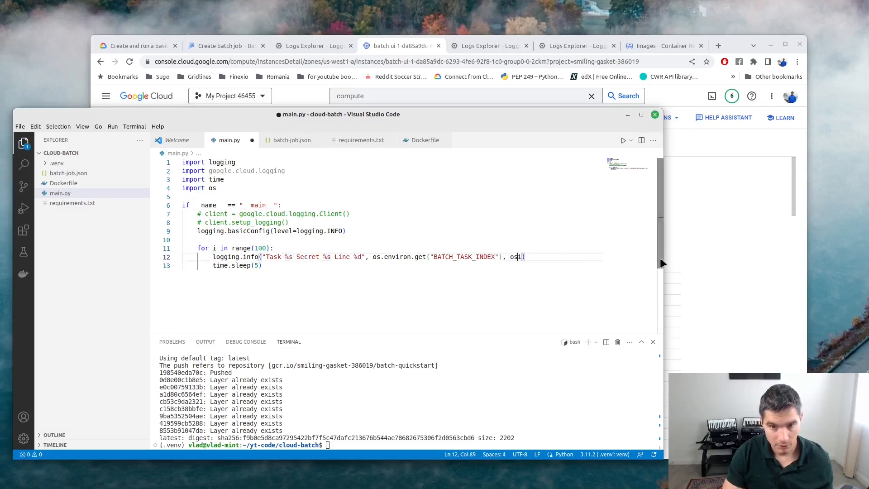
type("ron.get")
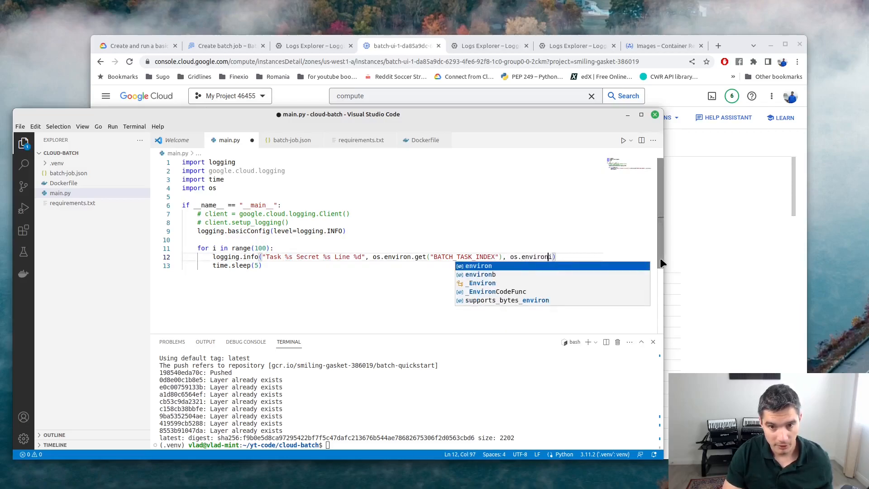
type("(\"SECRET\",")
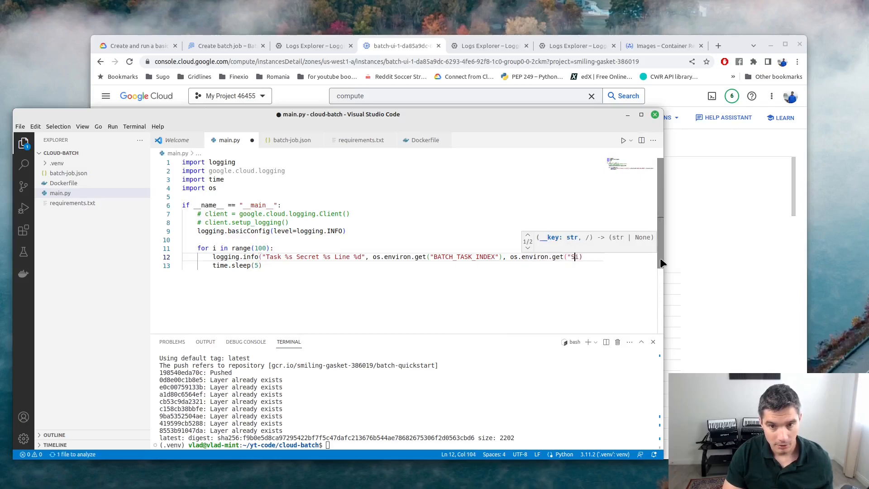
key("BackSpace")
key("BackSpace")
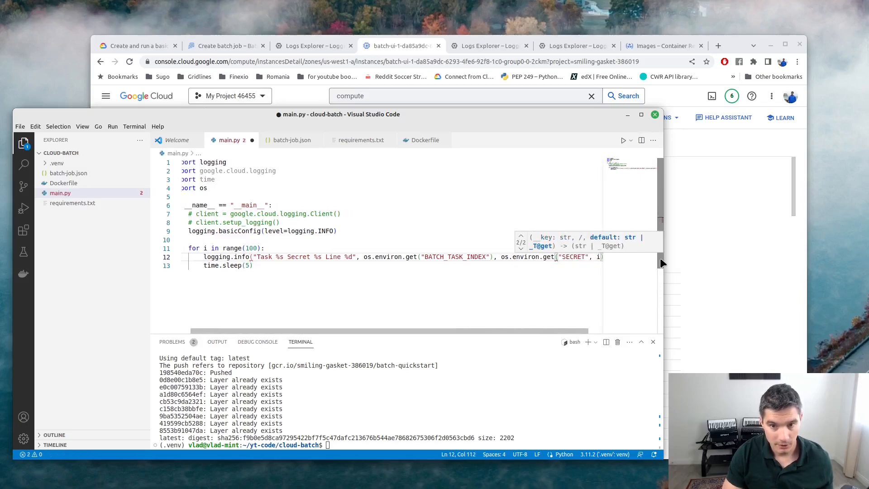
type("),")
key("ctrl+s")
key("End")
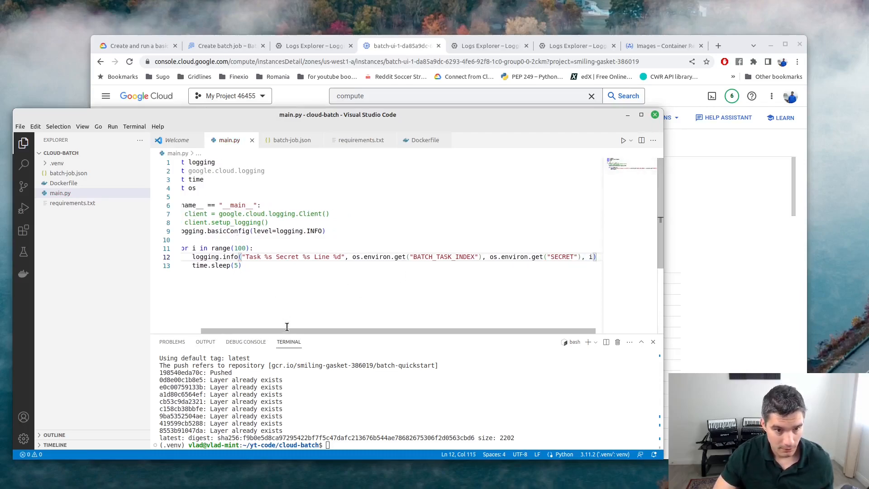
left_click_drag(273, 328, 254, 329)
left_click(280, 270)
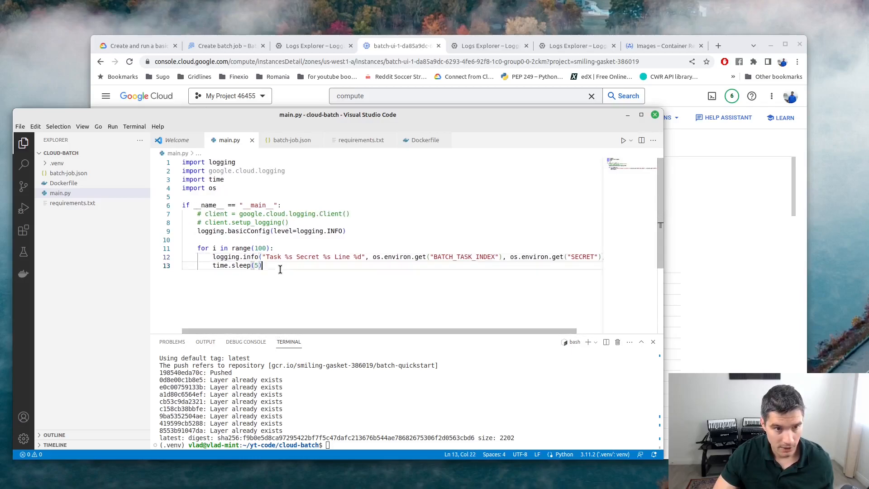
left_click(407, 403)
key("Up")
key("Up")
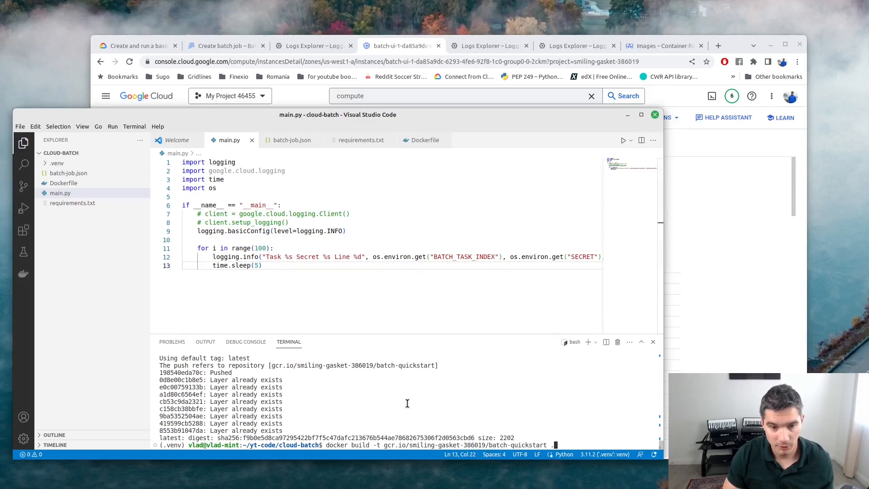
Rebuild the batch-quickstart image and push it to gcr.io/smiling-gasket-386019.
key("Return")
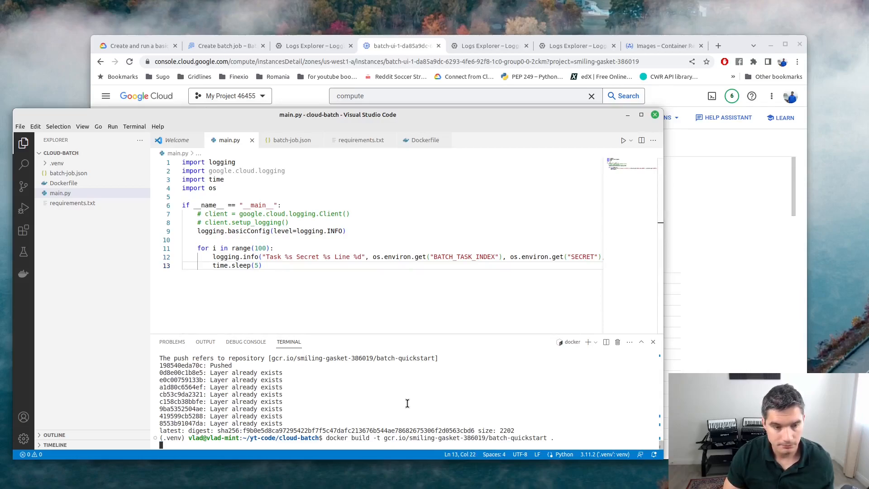
key("Up")
key("Up")
key("Return")
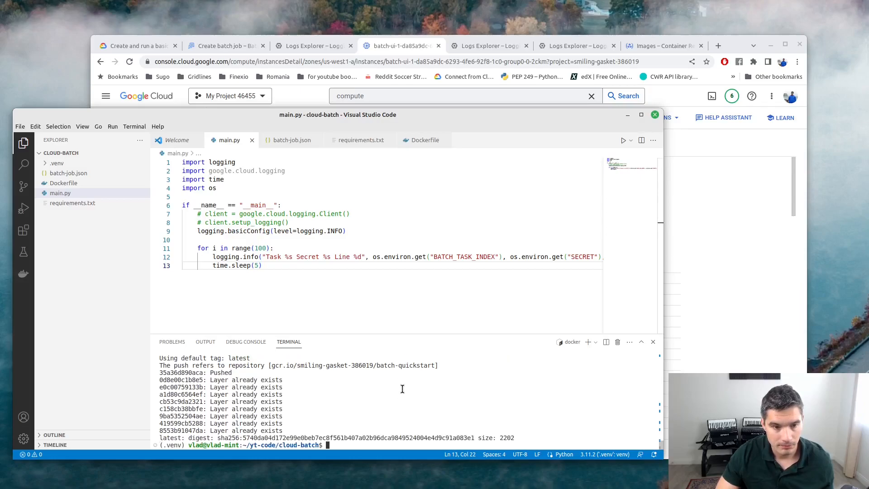
Reload the Container Registry image list and copy the new latest image 5740da04d172.
left_click(634, 47)
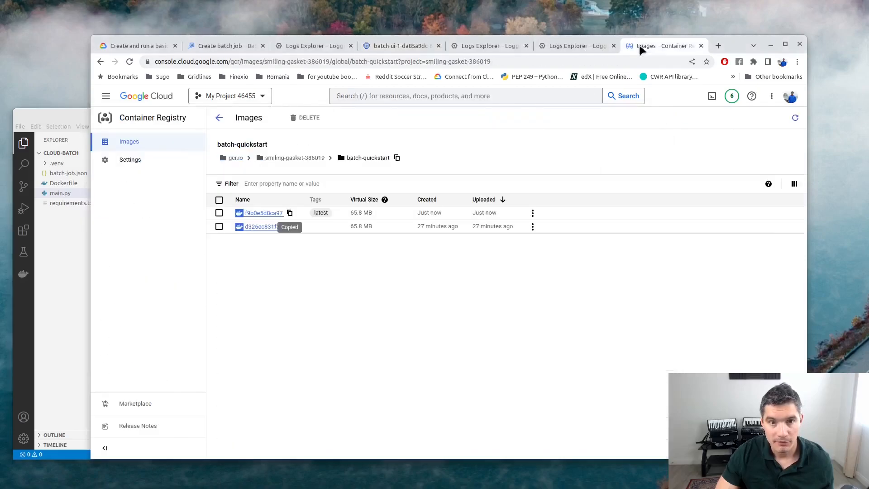
right_click(420, 269)
left_click(450, 297)
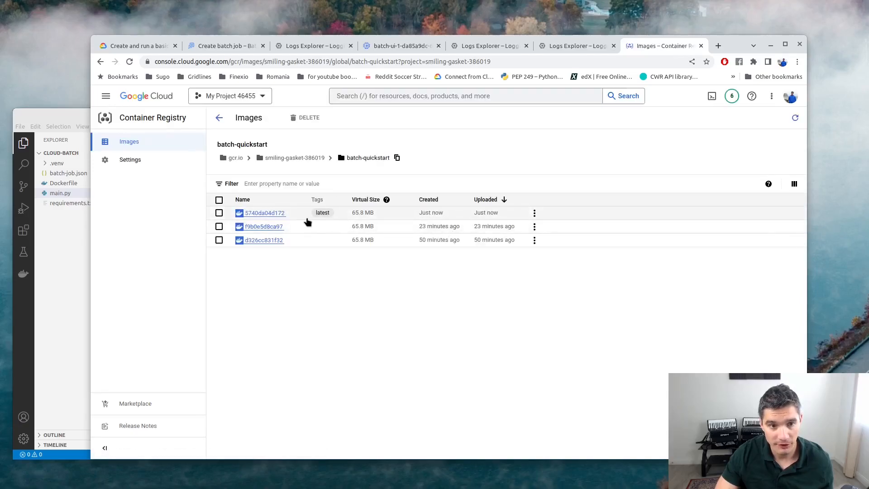
left_click(291, 213)
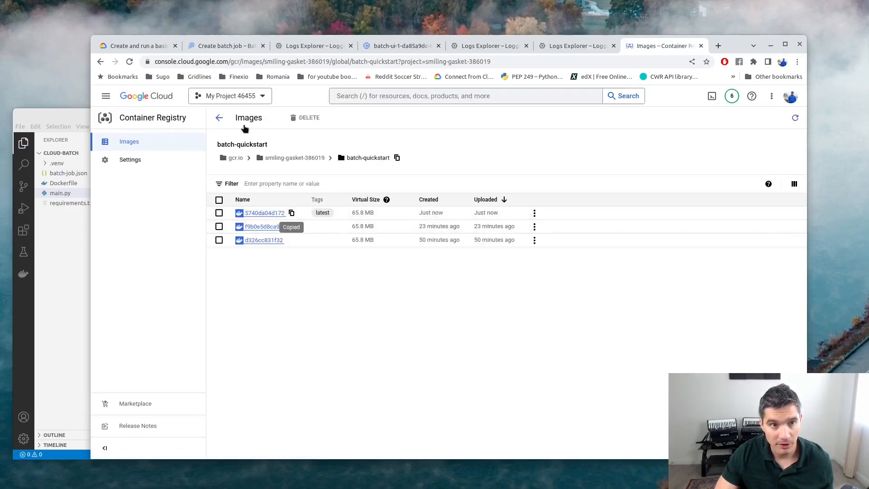
left_click(57, 119)
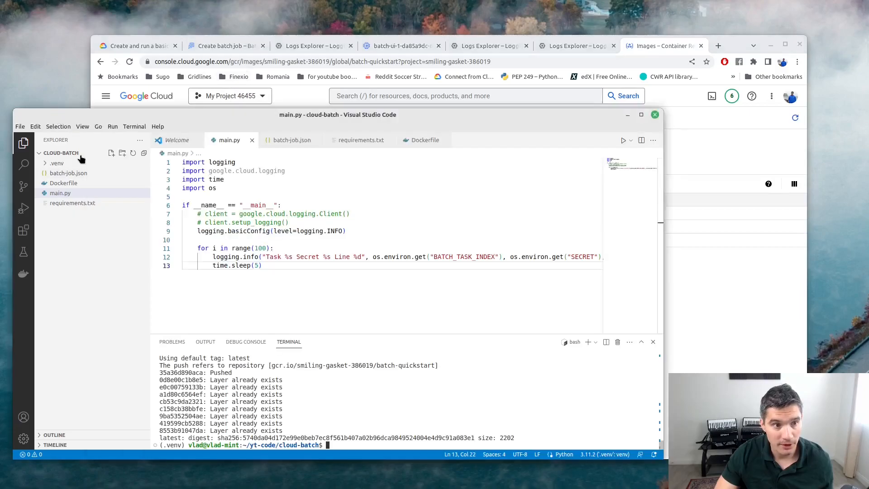
Paste the batch-quickstart@sha256:5740da04d172 image into imageUri, save, and return to the Batch docs.
left_click(69, 173)
scroll(352, 203, "up", 3)
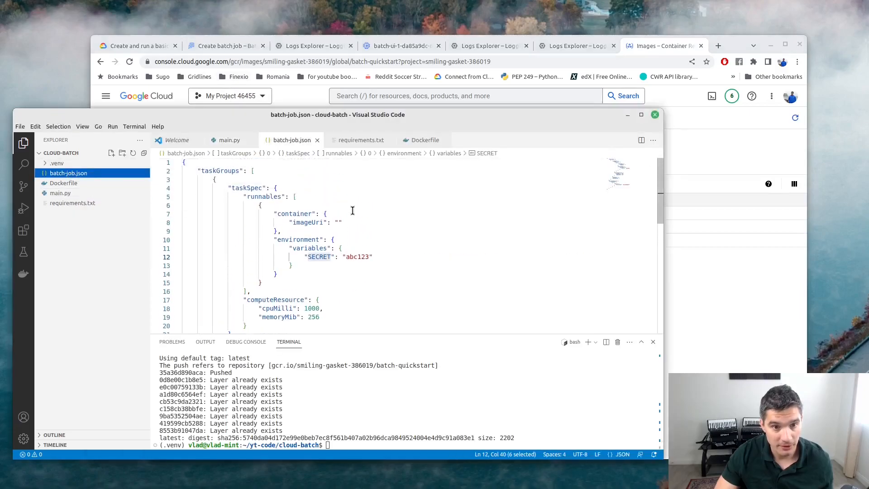
left_click(329, 223)
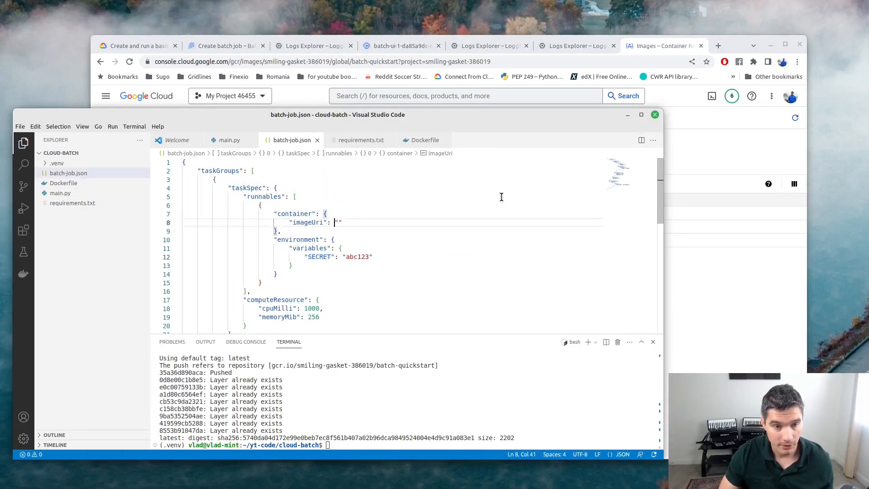
type("\"")
key("ctrl+v")
key("ctrl+s")
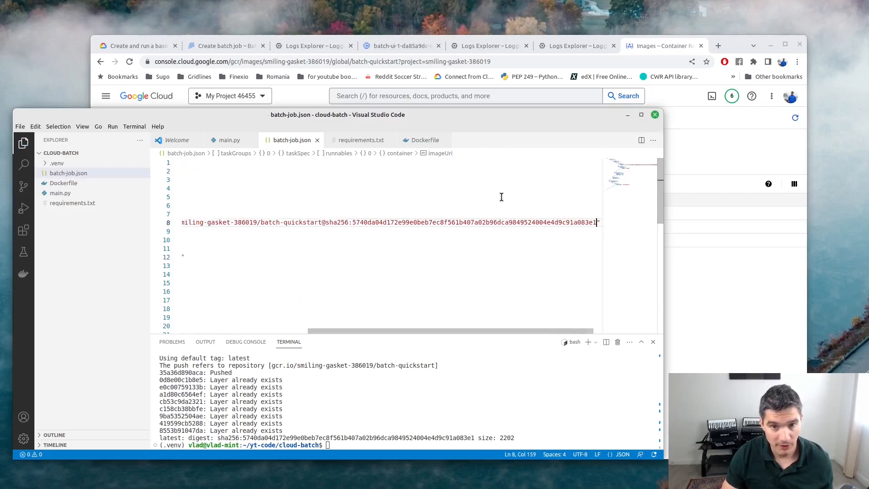
key("Home")
key("Home")
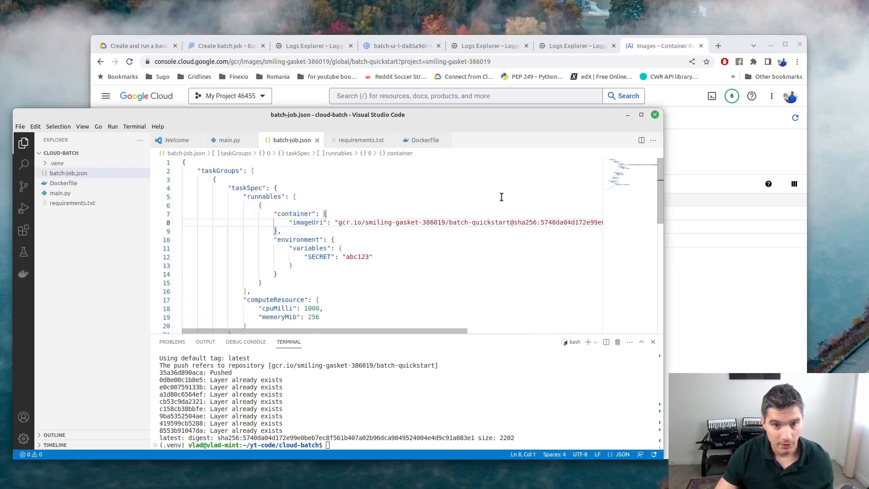
scroll(305, 236, "down", 7)
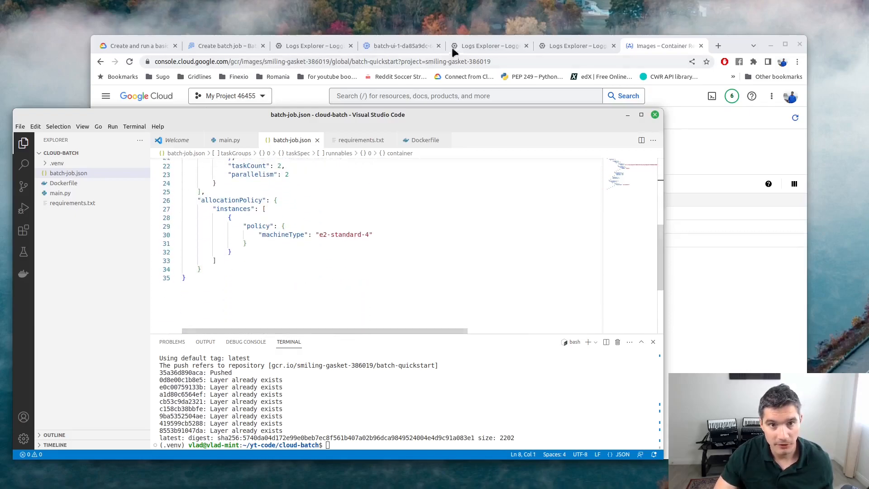
left_click(128, 45)
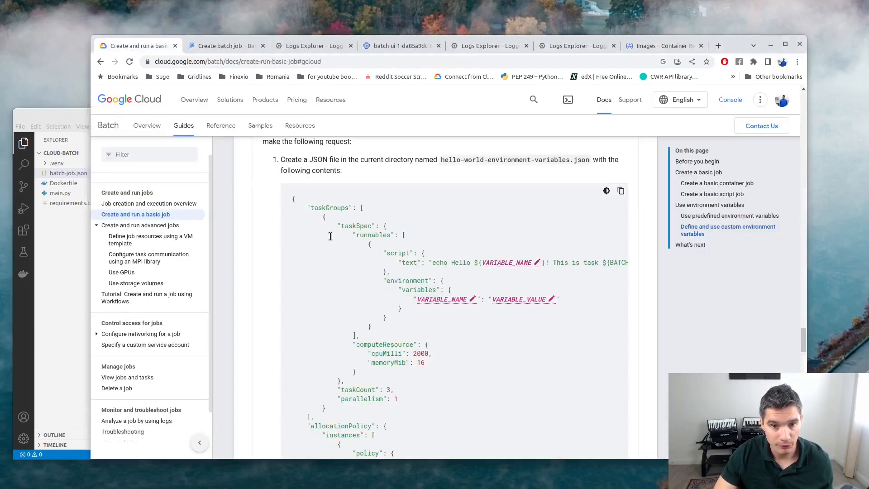
scroll(378, 298, "down", 6)
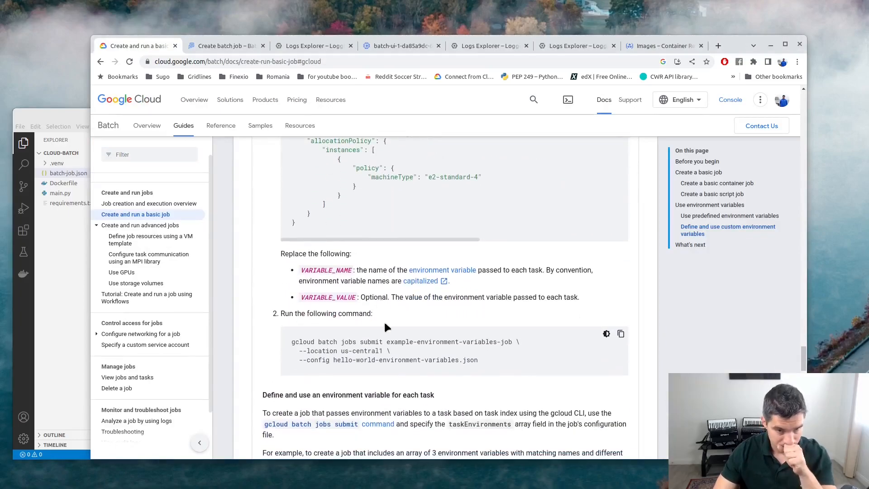
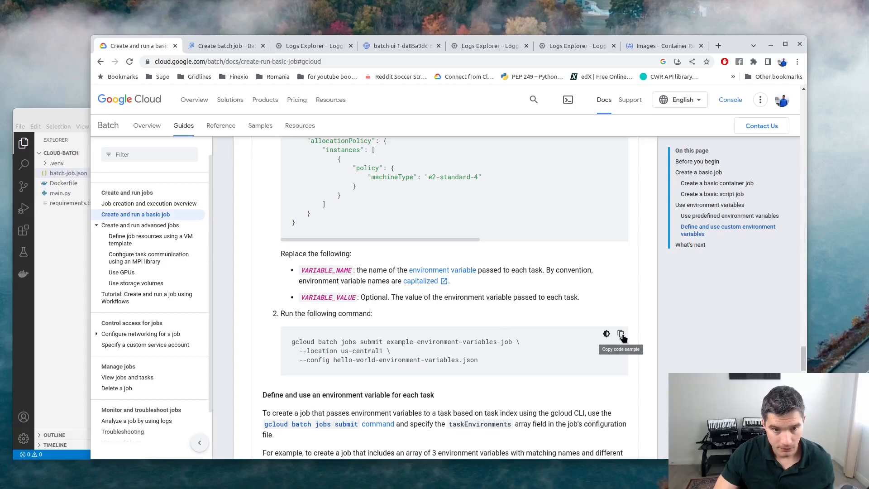
Copy the docs' gcloud batch jobs submit sample and switch back to requirements.txt in the editor.
left_click(622, 335)
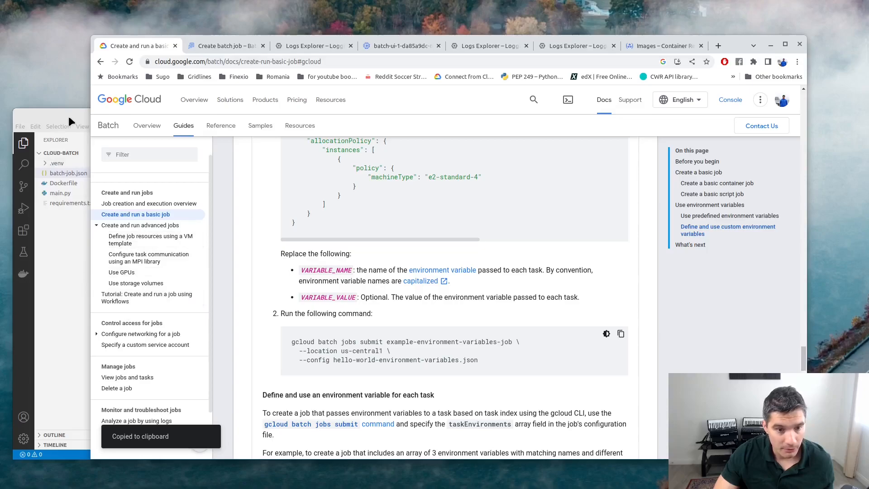
left_click(68, 203)
Paste the copied gcloud submit command on a new line in requirements.txt.
left_click(377, 221)
key("Return")
key("Return")
key("ctrl+v")
key("Up")
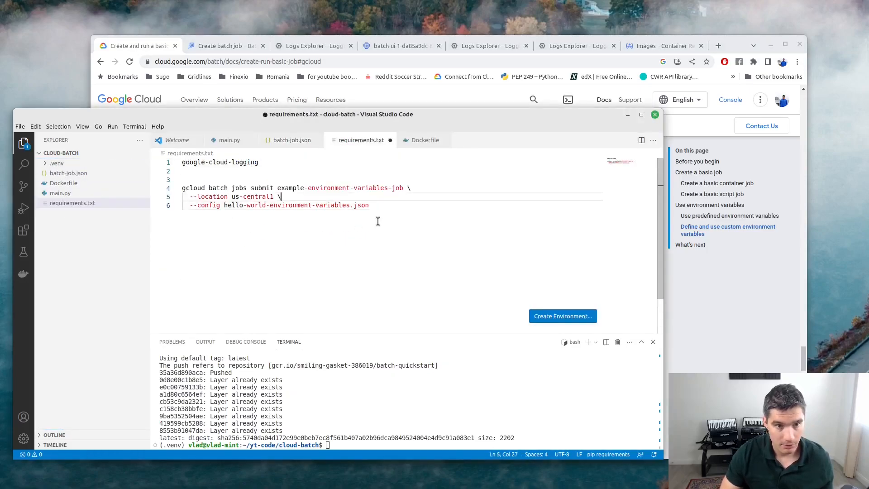
Replace the example config file name with batch-job.json.
key("Up")
key("Down")
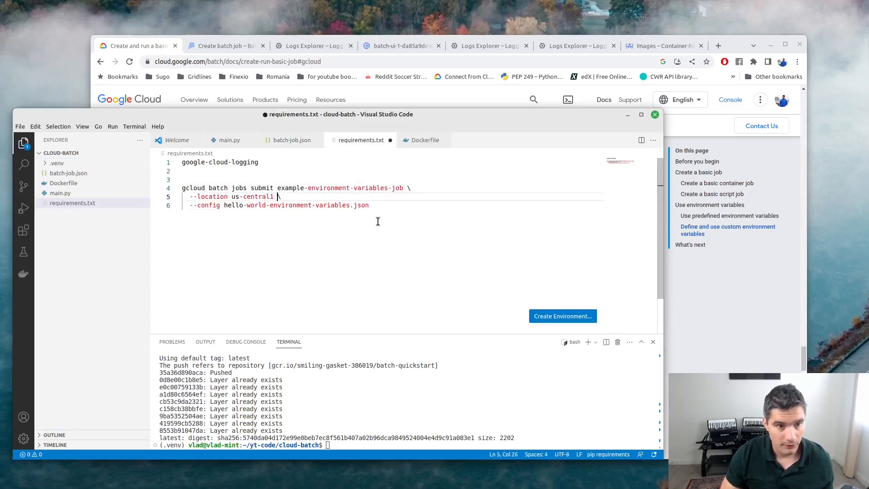
key("Down")
key("Left")
key("Left")
key("Left")
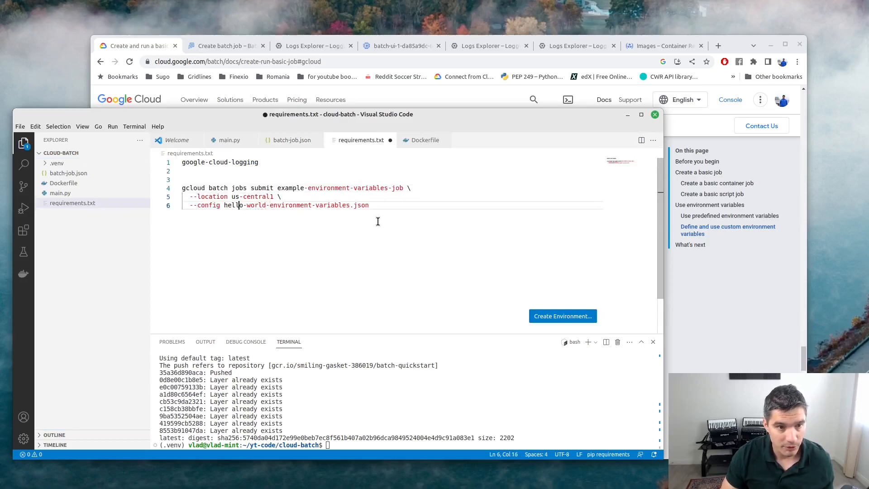
key("shift+End")
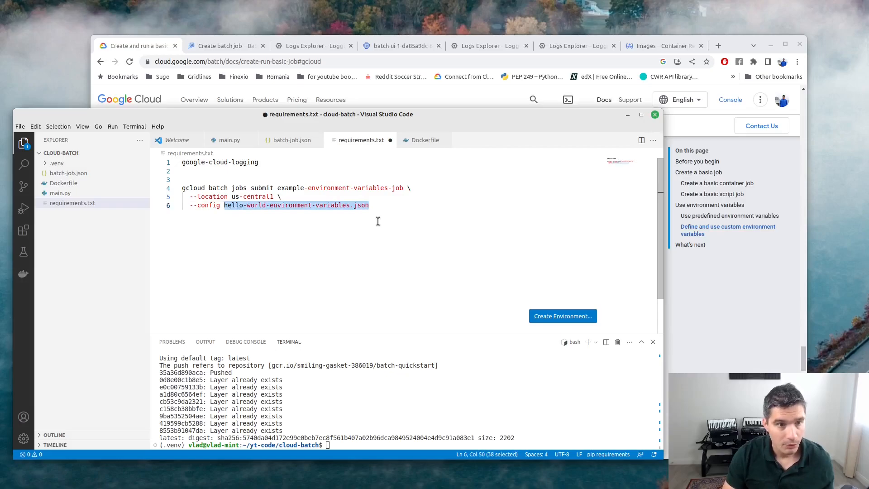
key("BackSpace")
type("batch-job.json")
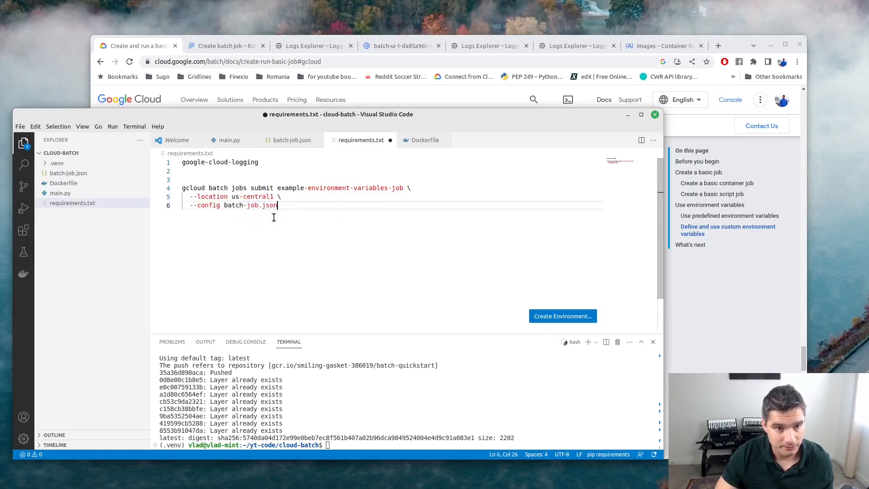
Rename the job to batch-with-env and save requirements.txt.
left_click(278, 188)
key("ctrl+shift+Right")
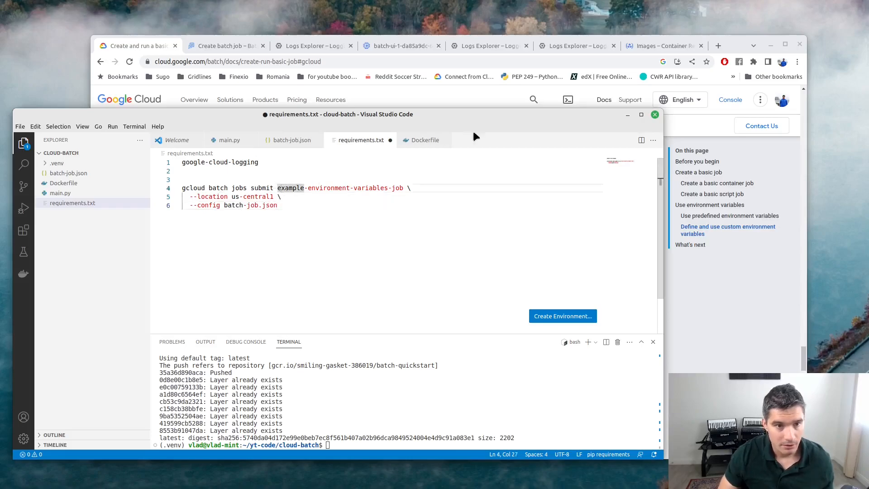
key("shift+End")
key("shift+Left")
key("shift+Left")
type("batch-")
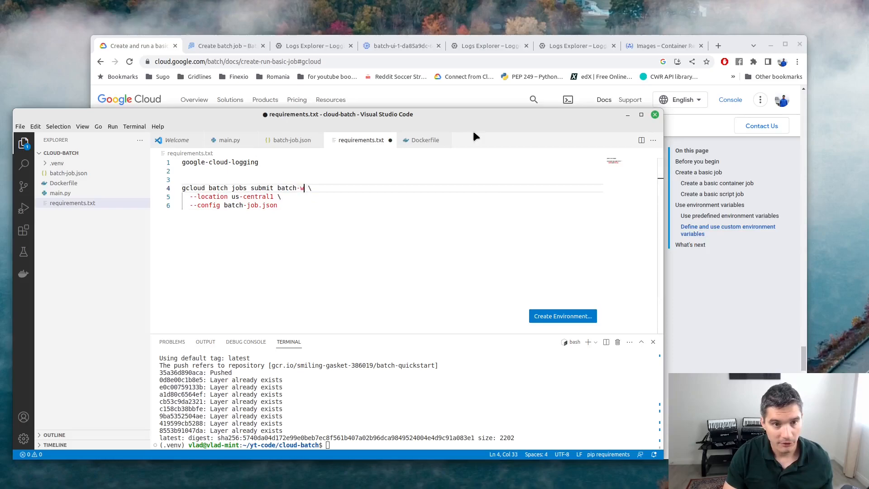
key("ctrl+s")
scroll(288, 199, "down", 1)
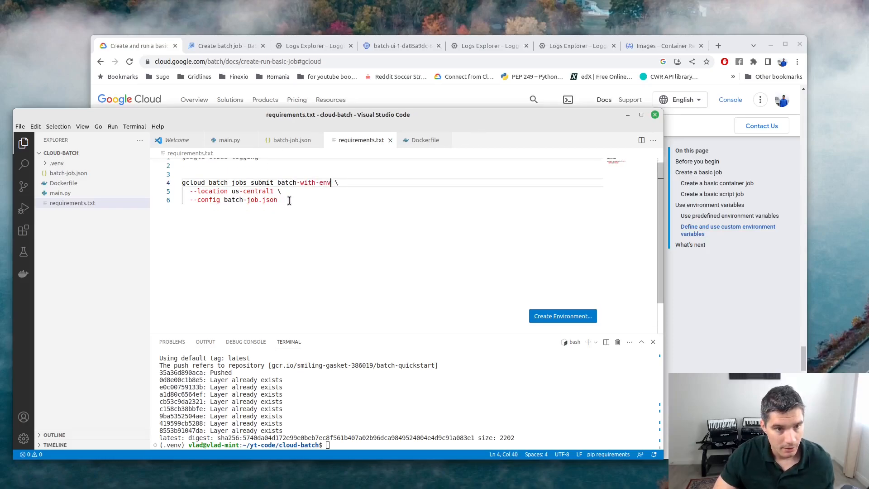
Type 'gcloud config set project ' in the integrated terminal, leaving the project ID for later.
left_click(372, 443)
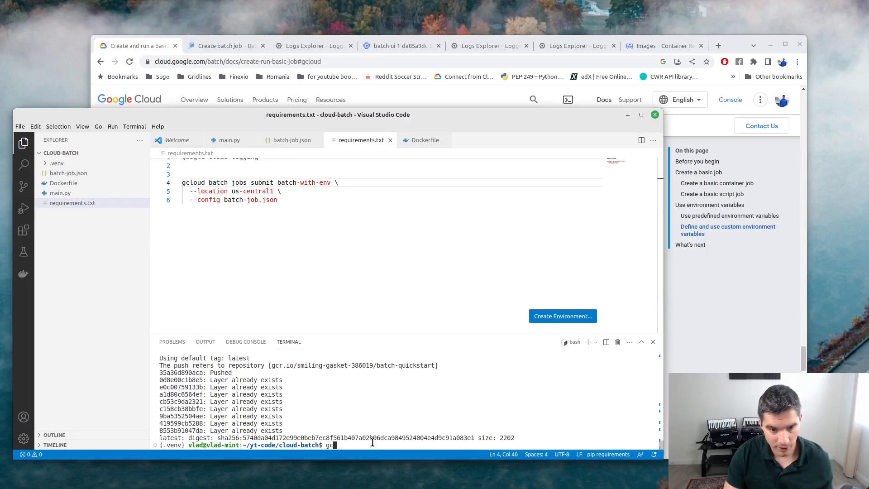
type("gcloud")
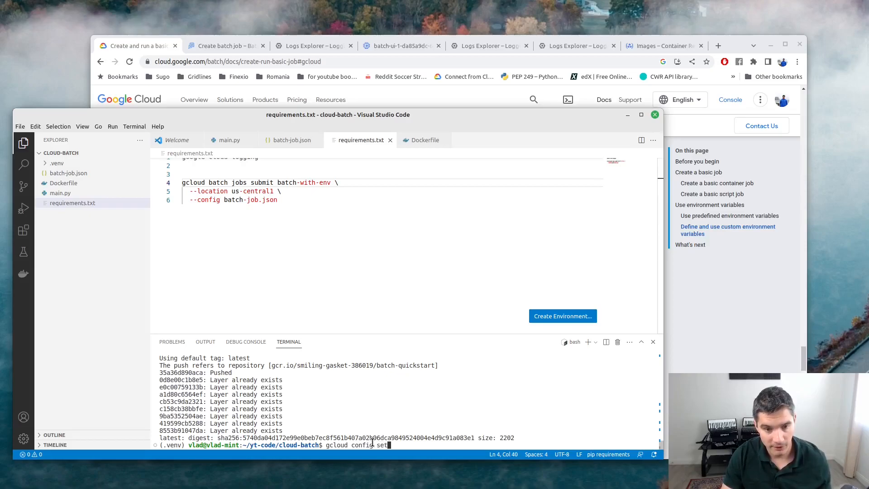
type("config set project")
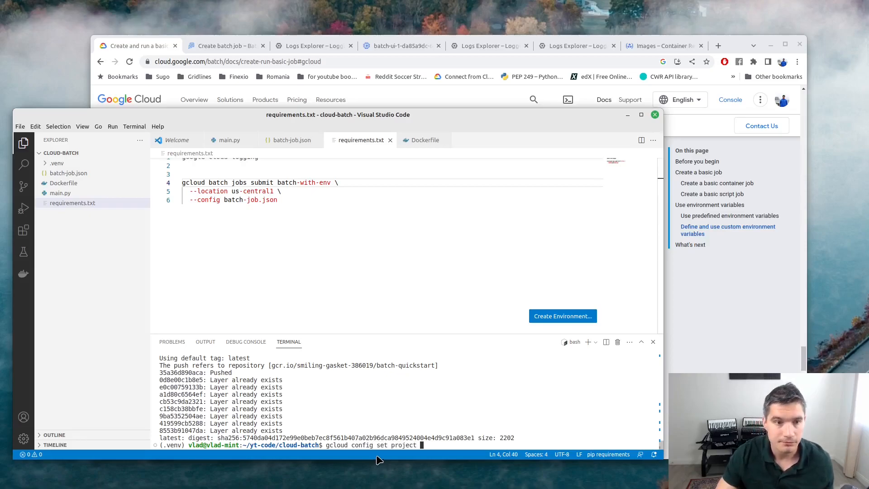
Copy the current project ID from the Cloud Console project picker, then return to the editor.
left_click(140, 45)
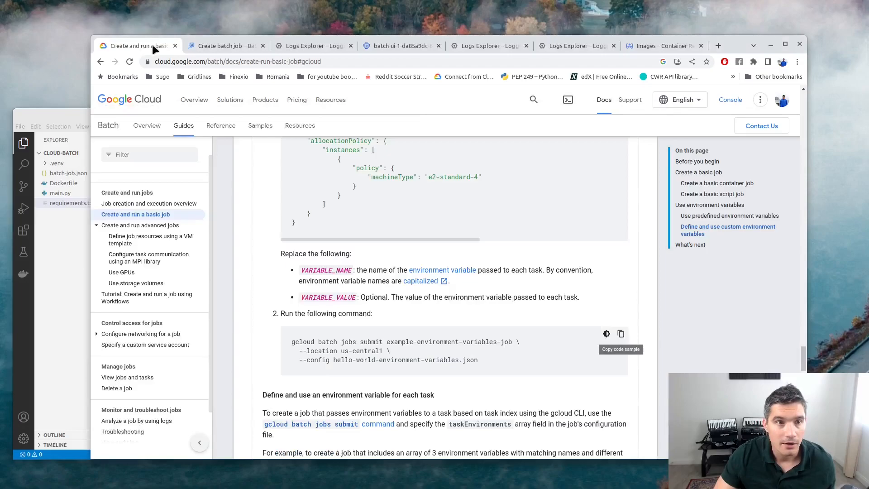
left_click(203, 45)
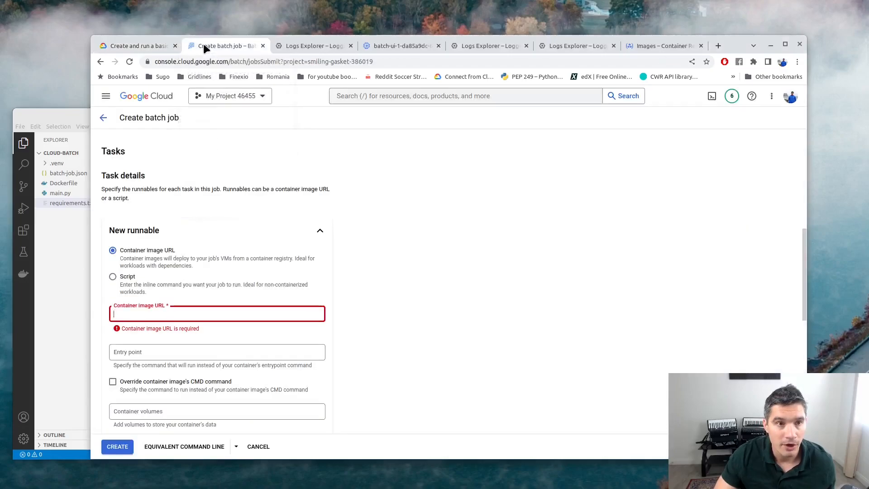
left_click(250, 94)
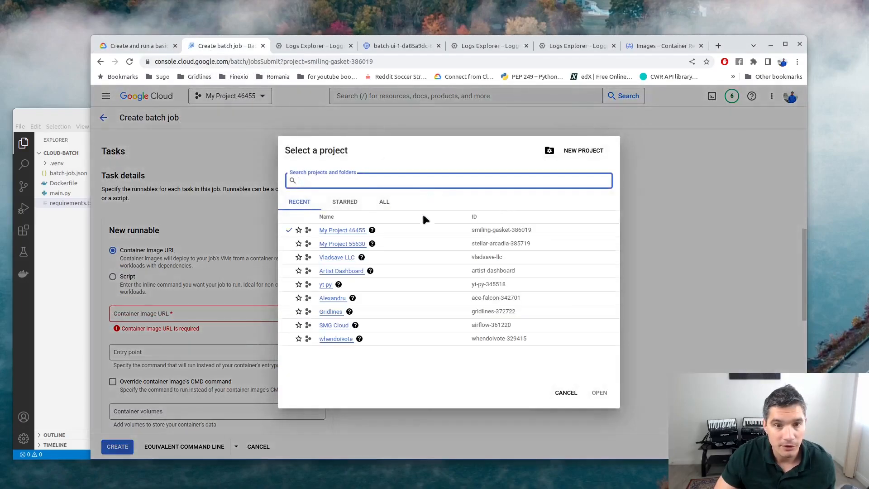
left_click_drag(472, 234, 536, 233)
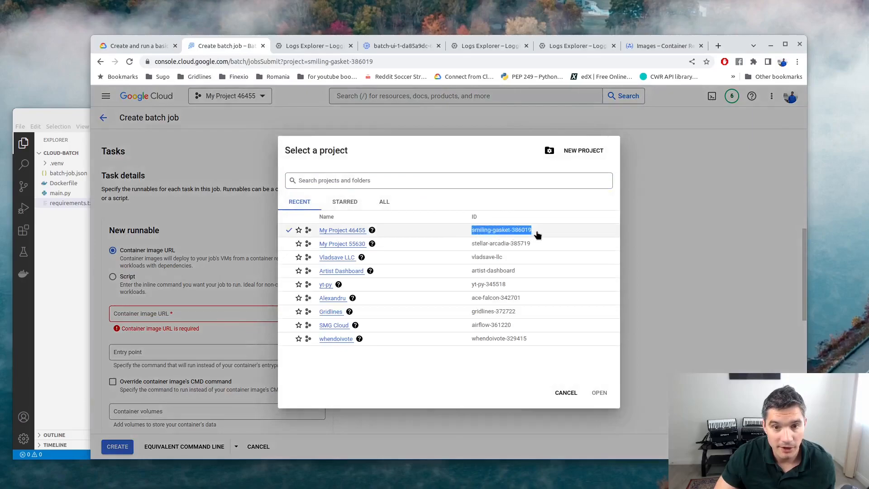
right_click(523, 233)
left_click(544, 238)
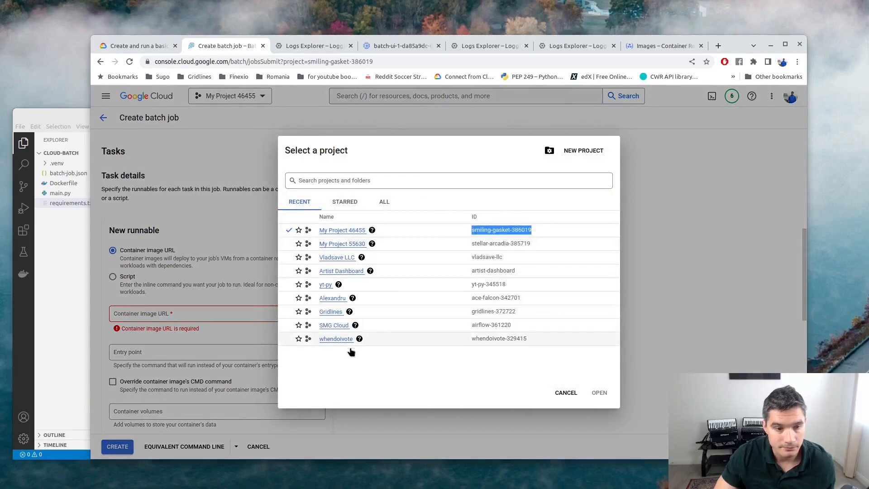
left_click(41, 119)
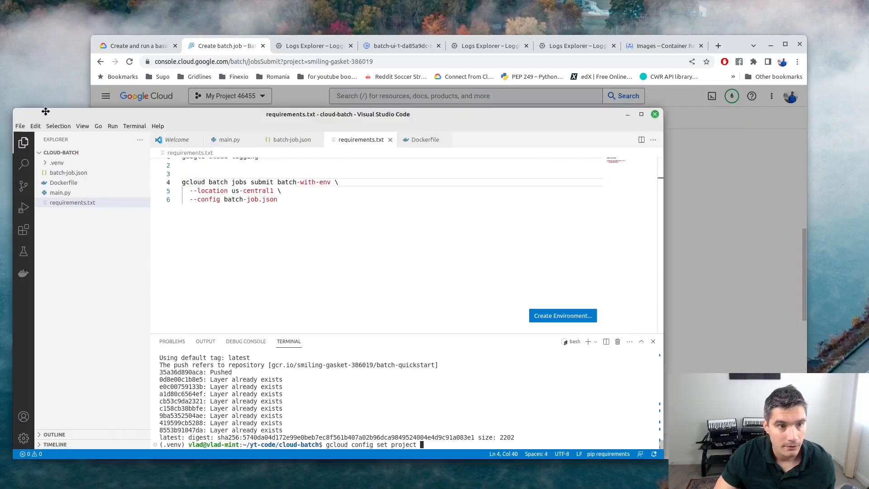
Paste the project ID after the command and run gcloud config set project.
right_click(430, 446)
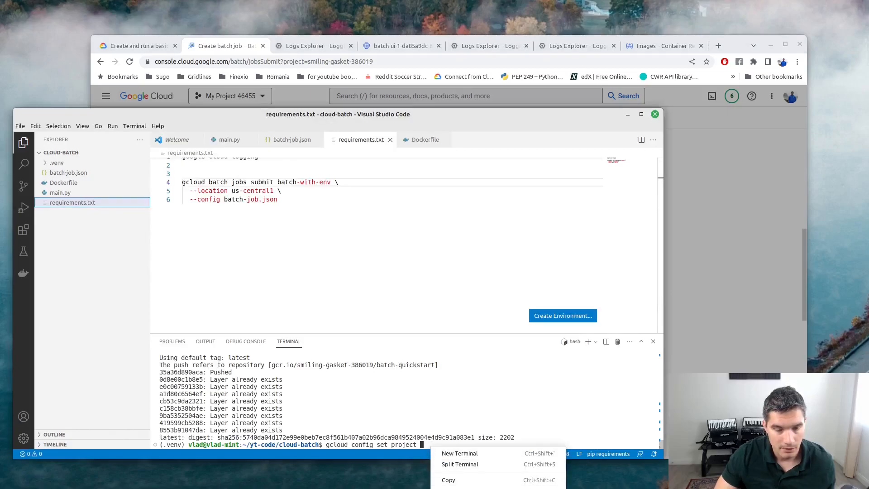
left_click(448, 486)
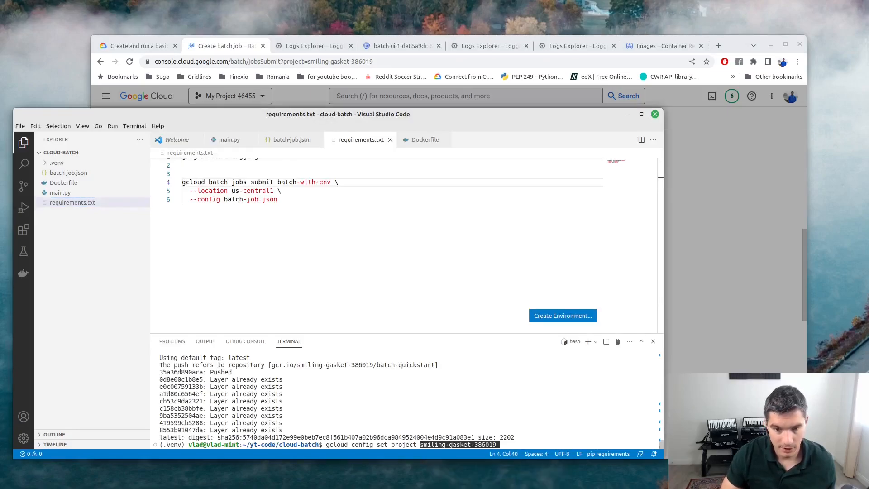
key("Return")
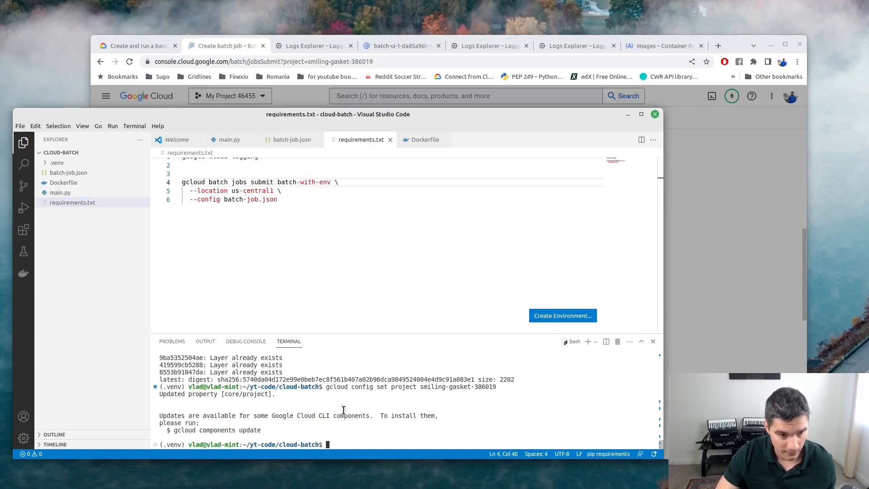
Copy the batch-with-env submit command from requirements.txt and run it in the terminal.
left_click_drag(285, 199, 174, 183)
right_click(192, 182)
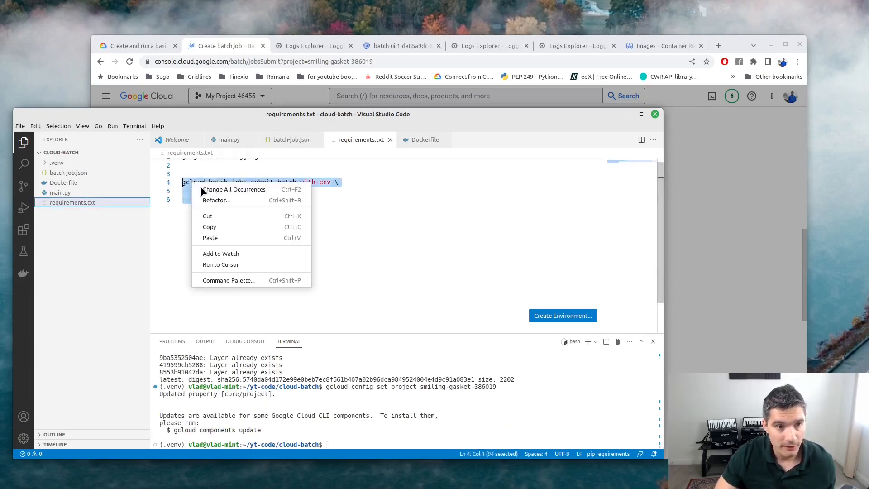
left_click(222, 224)
left_click(340, 443)
right_click(340, 444)
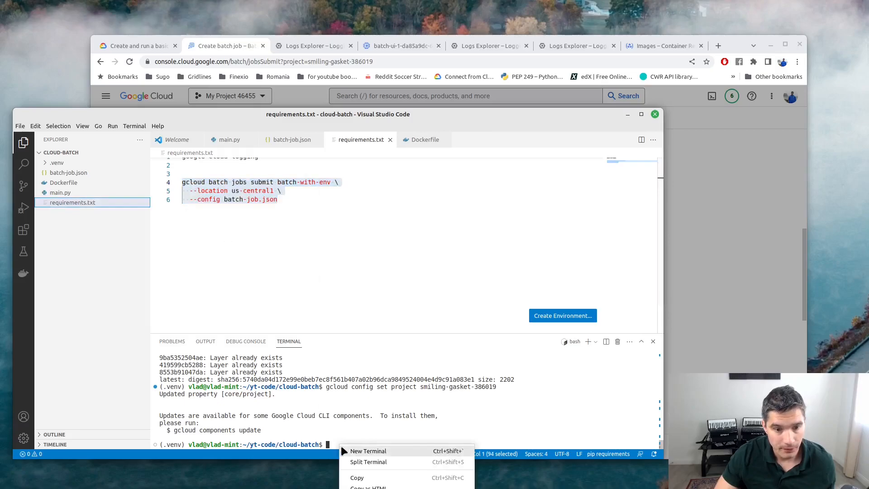
left_click(358, 488)
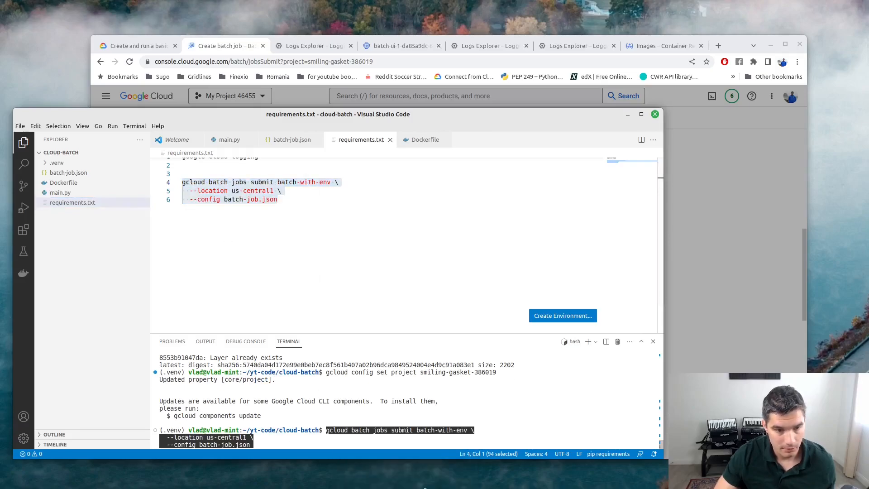
key("Return")
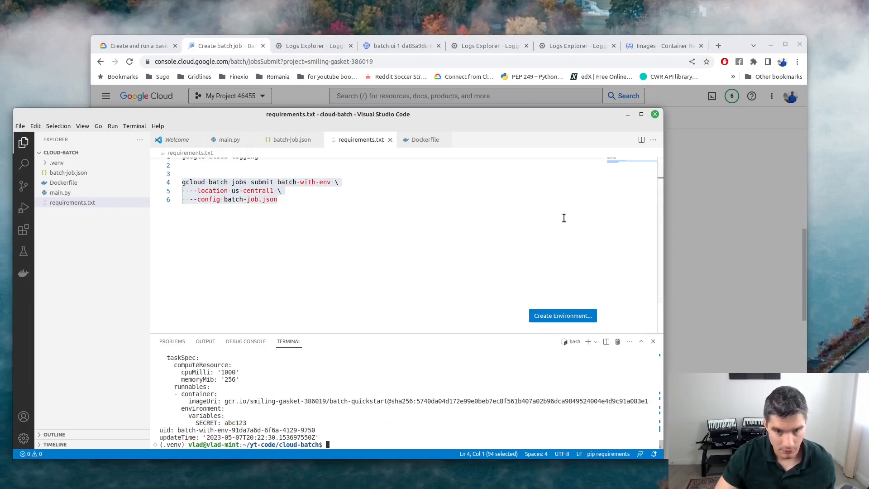
Dismiss the project picker and cancel the Create batch job form.
left_click(219, 44)
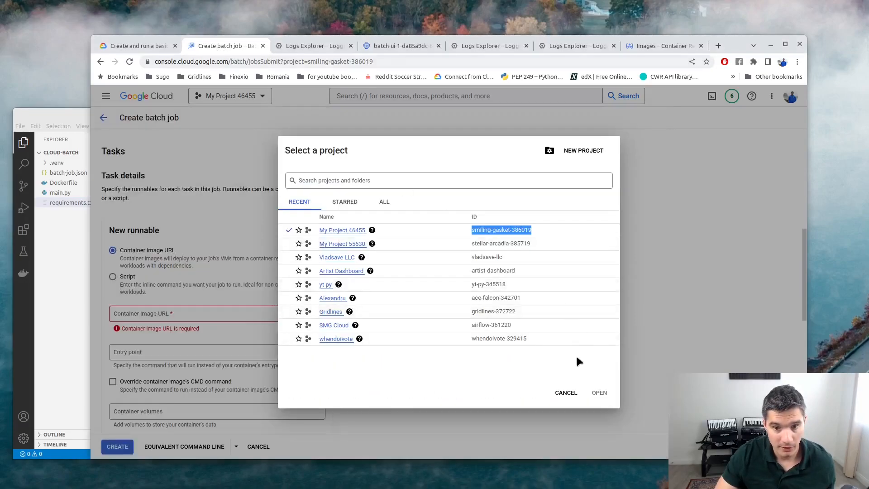
left_click(566, 393)
scroll(227, 387, "down", 4)
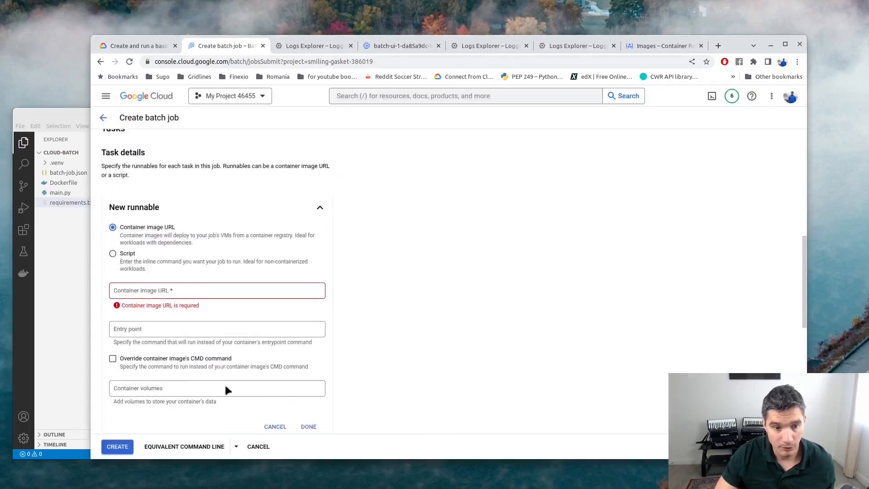
left_click(268, 448)
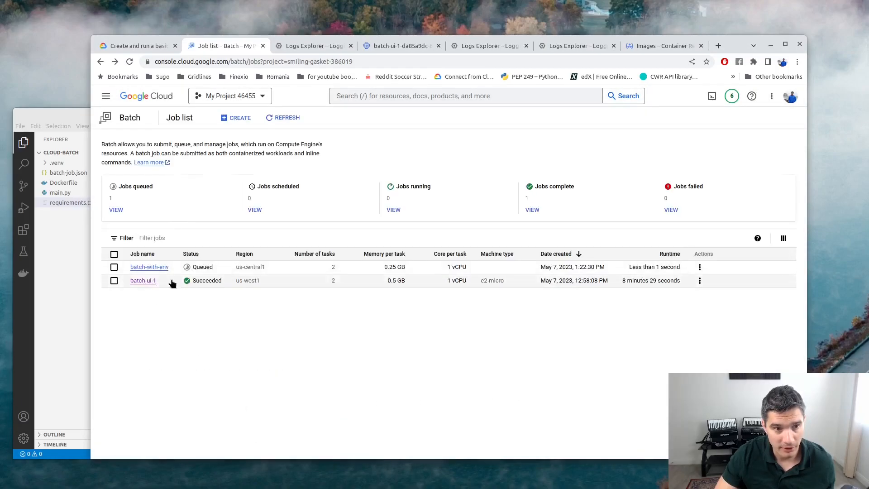
Open the batch-with-env job's details and its EVENTS tab.
left_click_drag(128, 268, 173, 271)
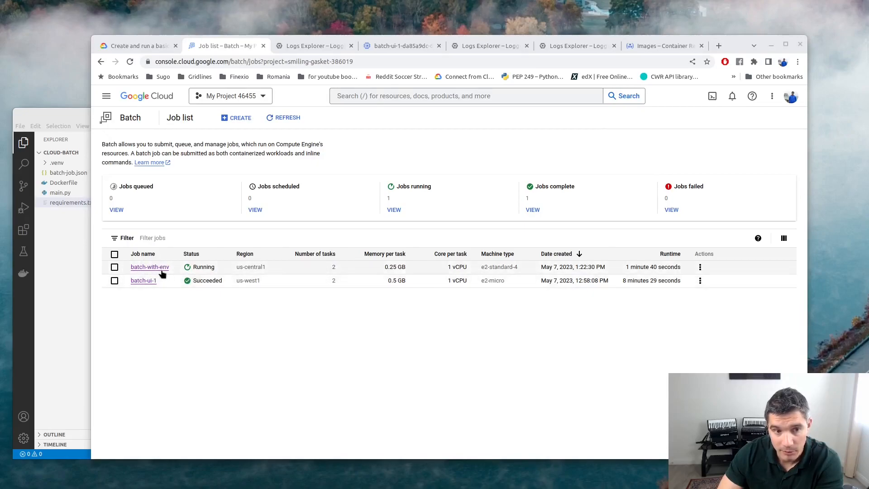
left_click(145, 268)
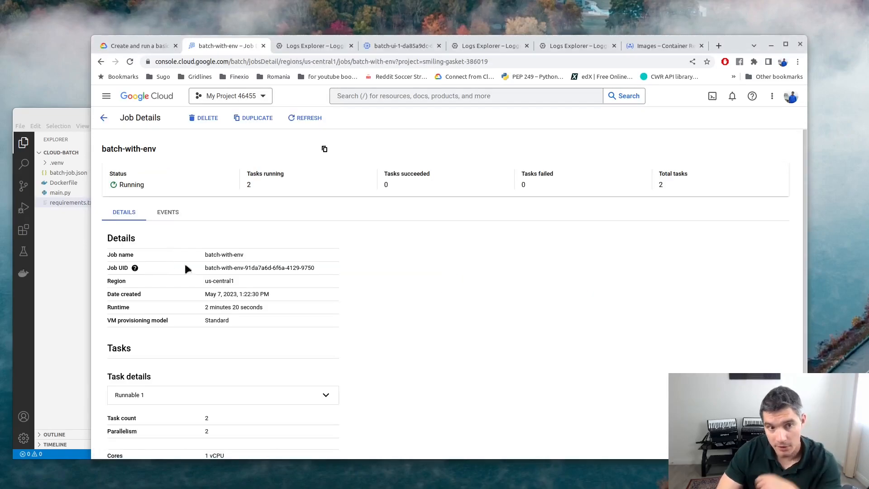
left_click(169, 213)
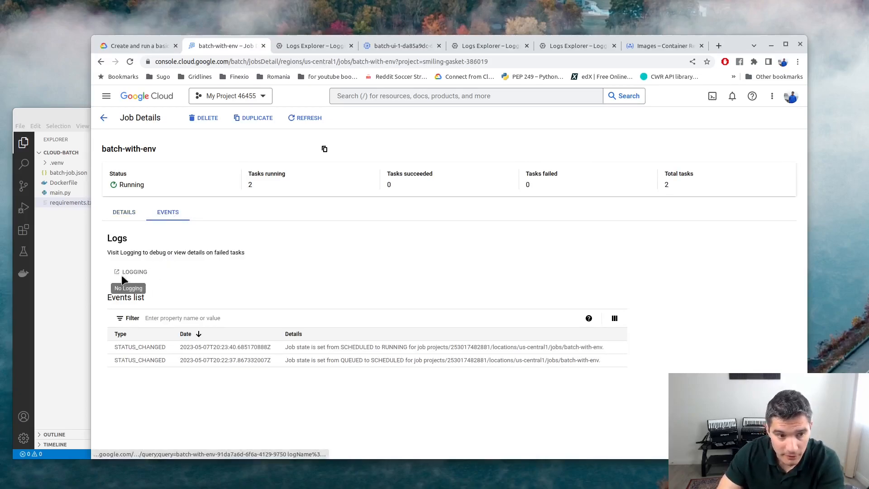
Select the example logsPolicy block in the Batch docs and find the insertion point in batch-job.json.
left_click(130, 44)
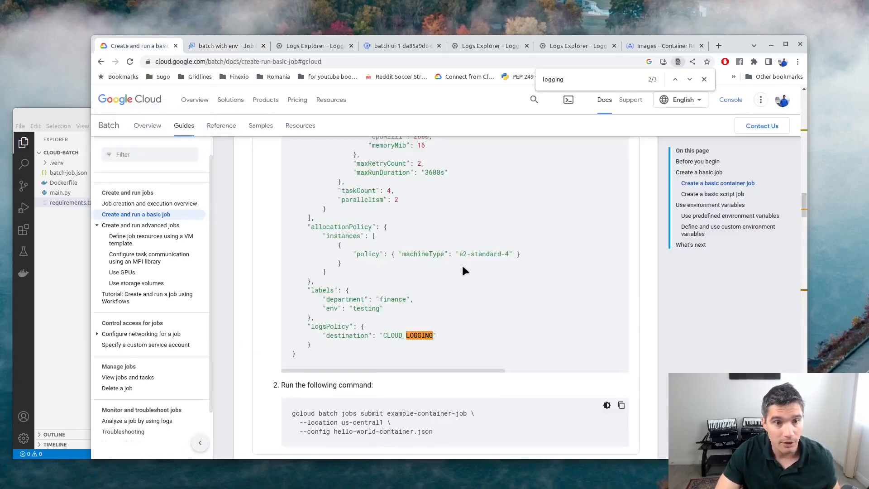
scroll(448, 280, "down", 1)
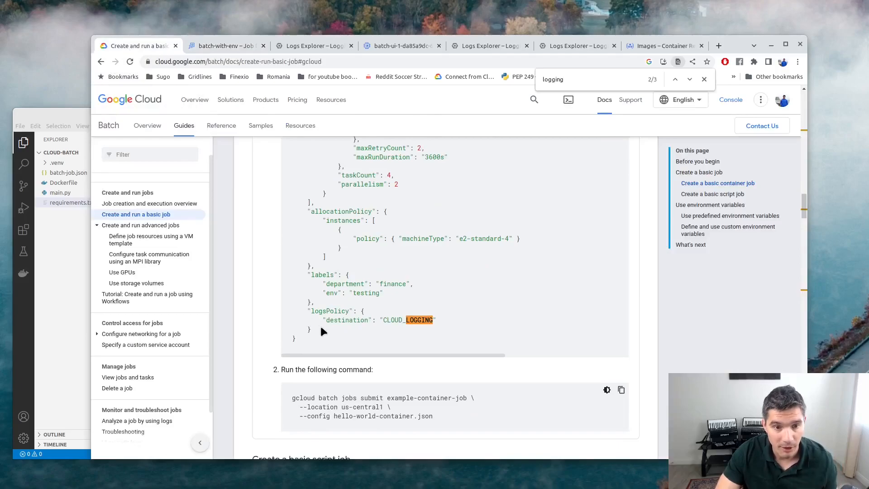
left_click_drag(320, 330, 269, 317)
key("ctrl+c")
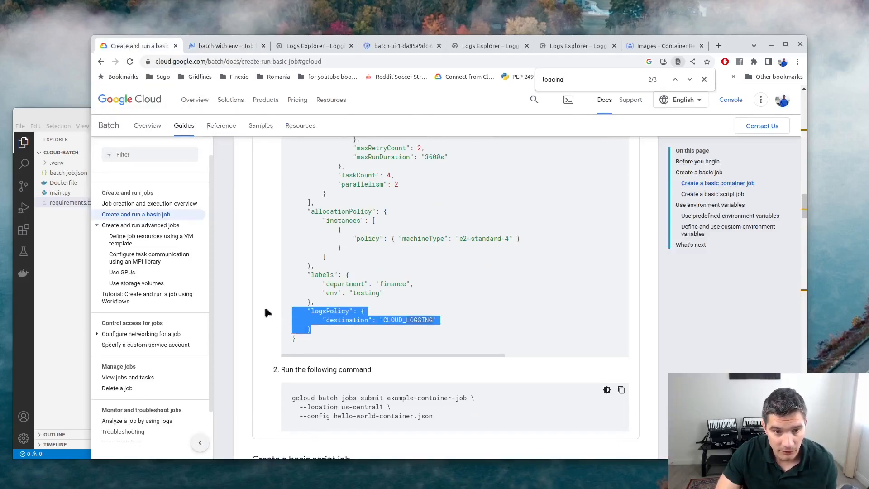
left_click(71, 177)
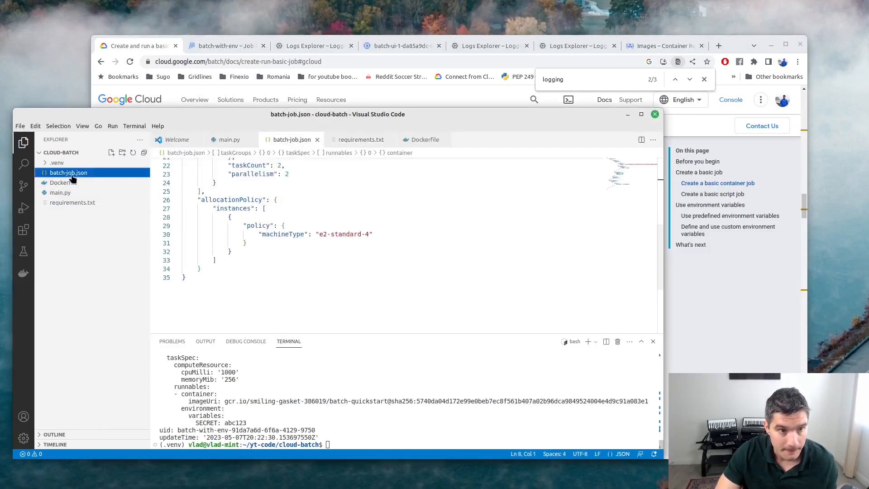
left_click(321, 252)
scroll(271, 258, "down", 1)
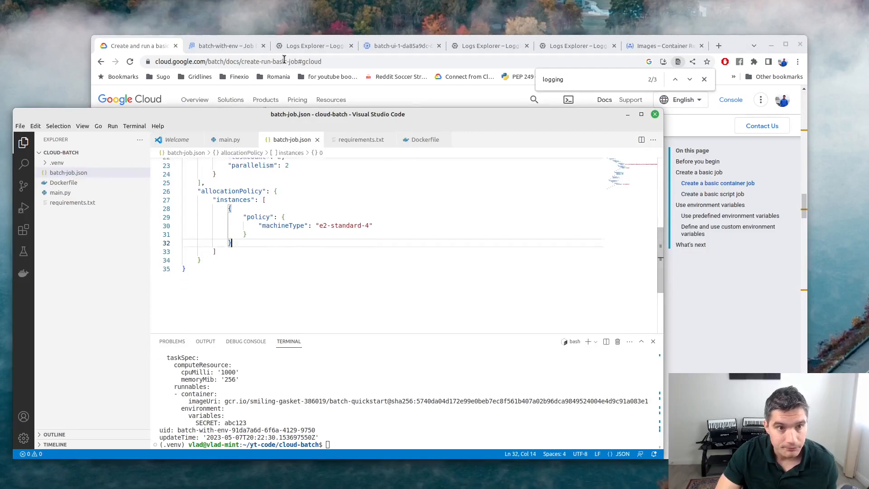
left_click(118, 50)
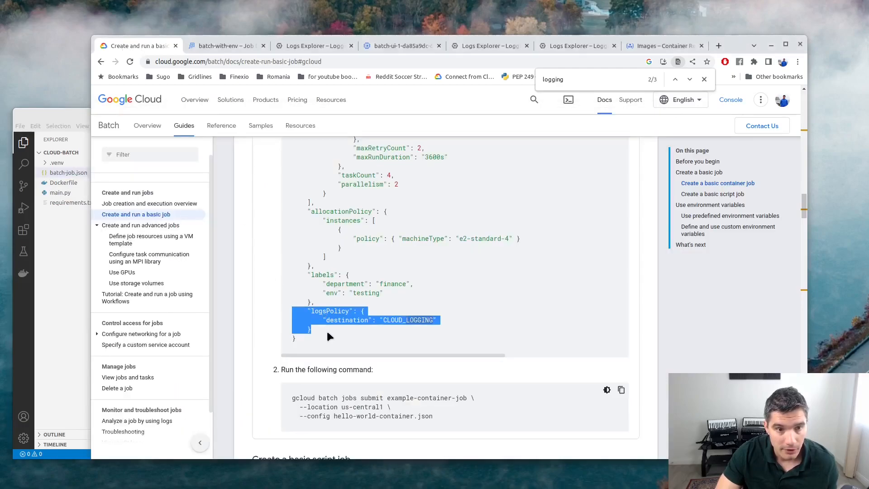
Add a comma after allocationPolicy in batch-job.json and paste the logsPolicy block.
left_click(62, 246)
left_click(313, 256)
type(",")
key("Return")
key("ctrl+v")
key("Down")
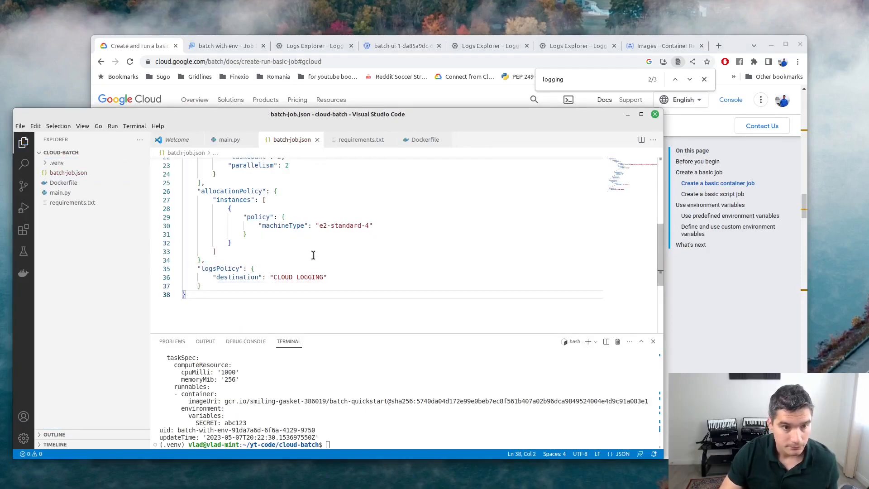
left_click(387, 424)
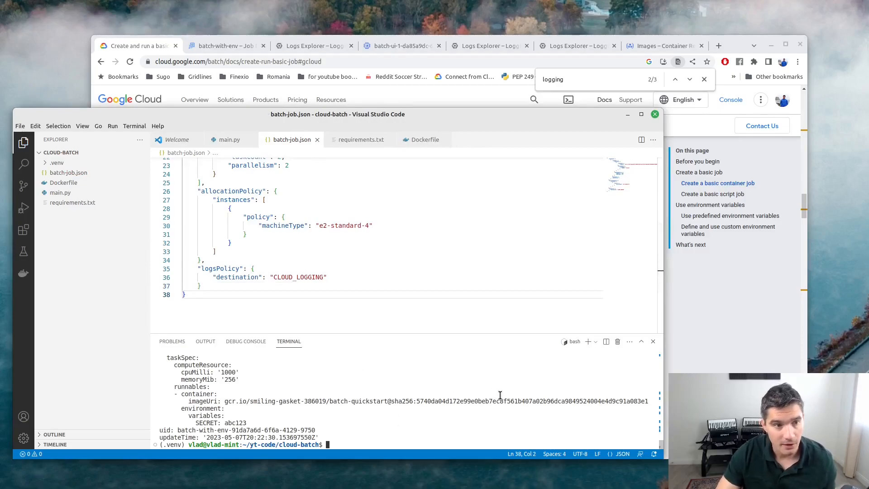
Recall the submit command, rename the job to batch-with-env-and-logging, and run it.
key("Up")
key("Return")
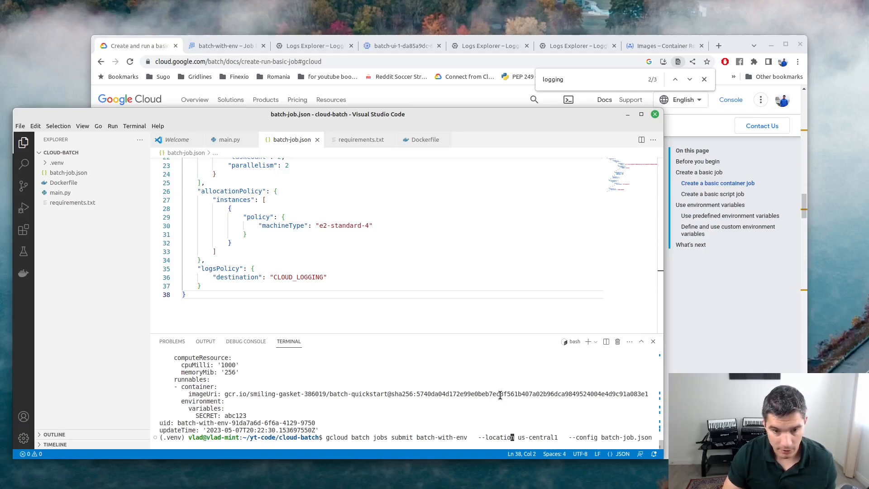
type("-and-logging")
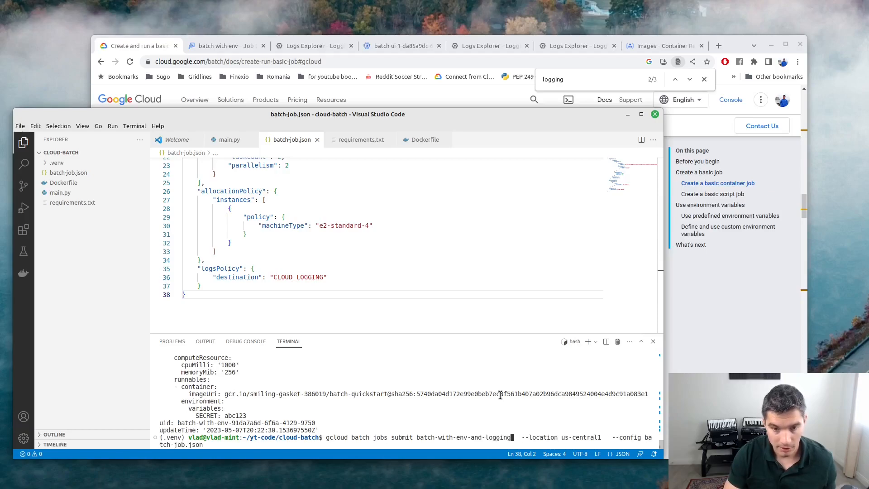
key("Return")
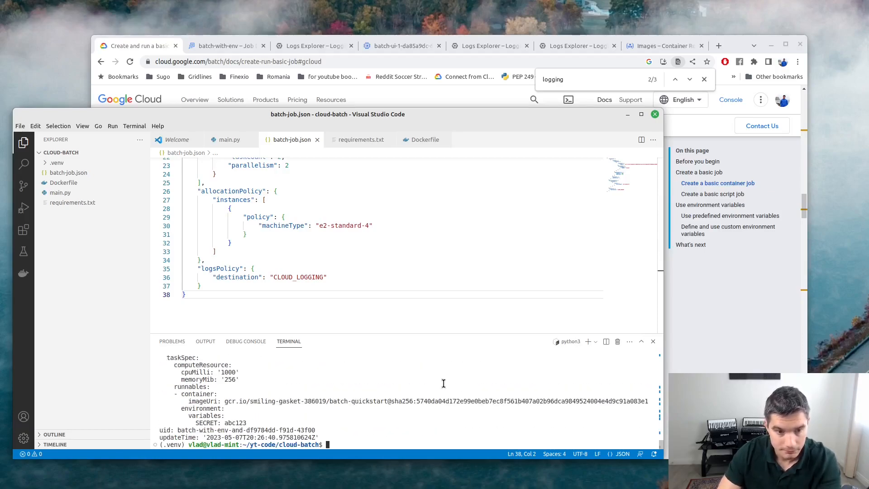
left_click(135, 46)
From the Batch job list, open batch-with-env-and-logging's EVENTS and follow its LOGGING link.
left_click(225, 46)
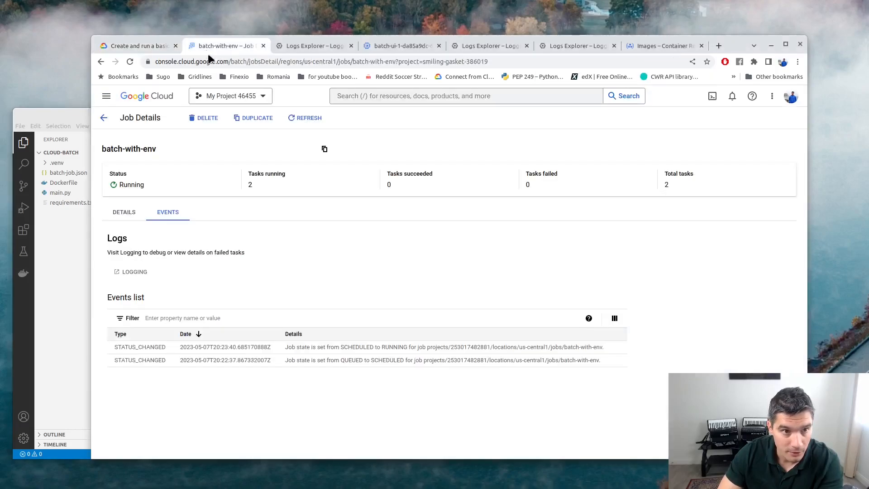
left_click(104, 117)
right_click(207, 324)
left_click(167, 302)
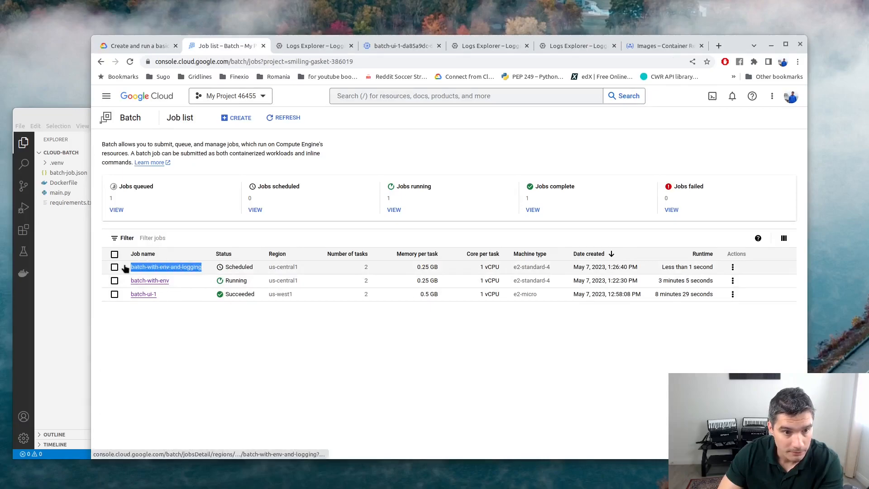
left_click(147, 267)
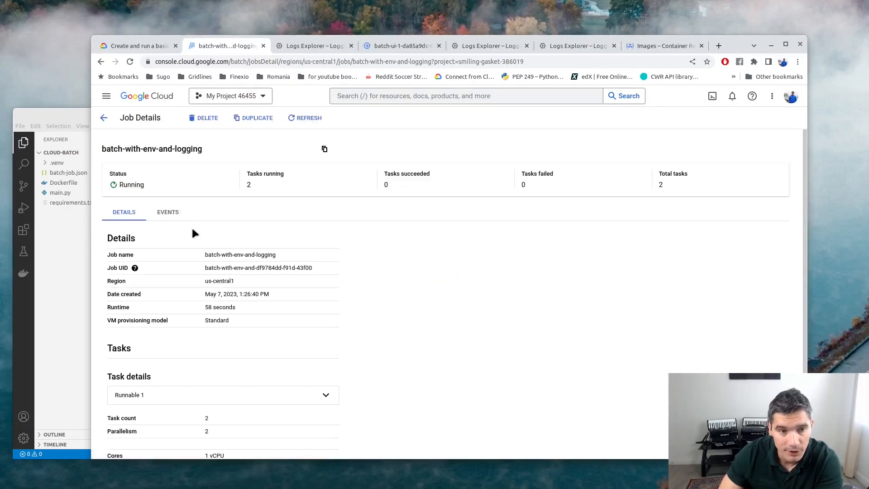
left_click(166, 211)
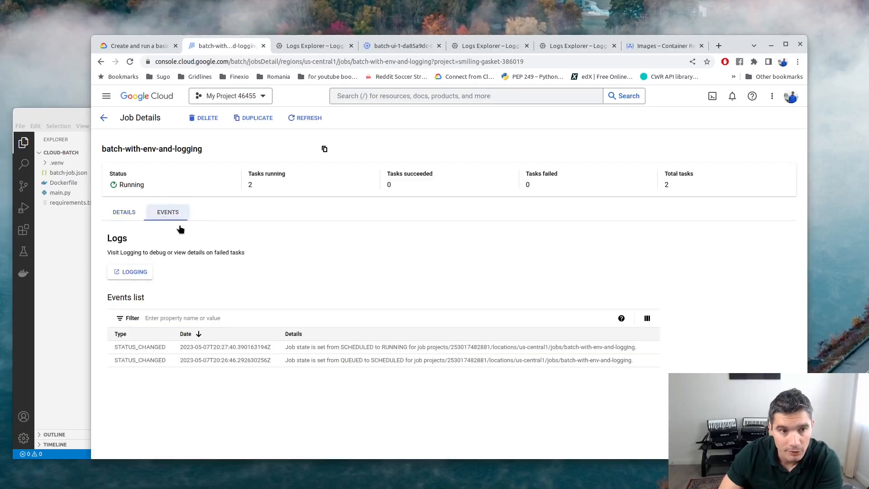
left_click(136, 271)
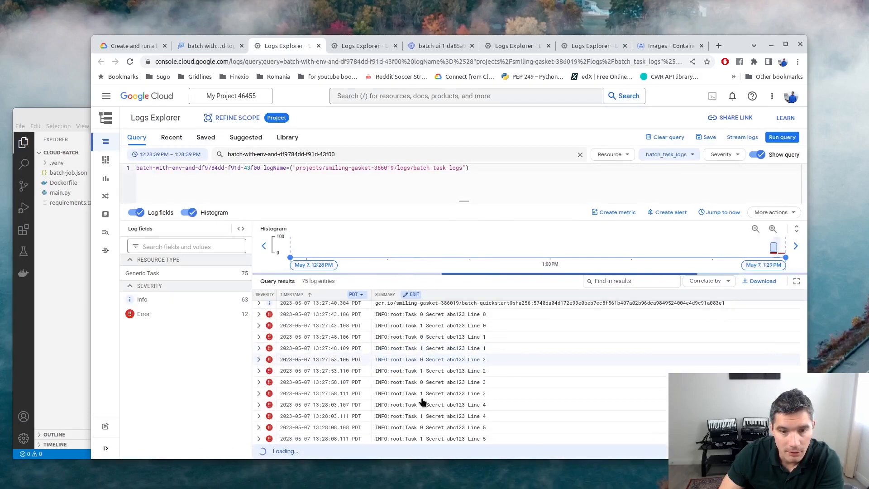
Expand a batch_task_logs entry printing the secret value in Logs Explorer.
left_click_drag(408, 395, 489, 397)
left_click(480, 398)
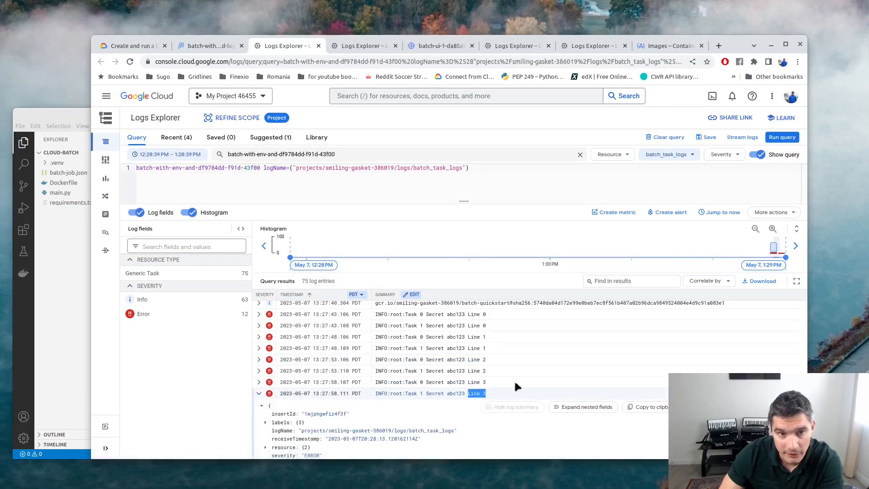